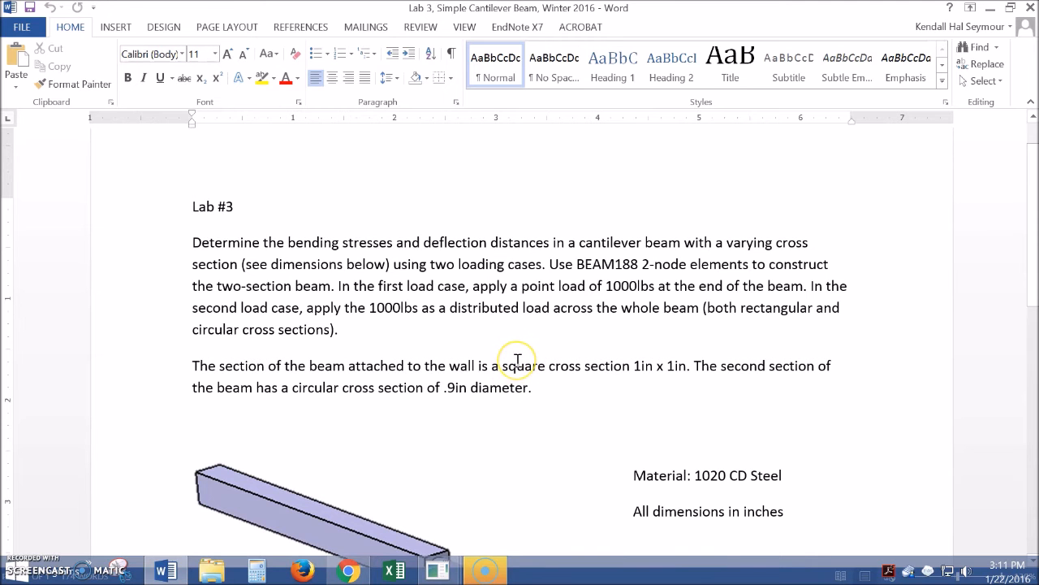
# Review the Lab 3 cantilever beam handout in Word, then bring the ANSYS window forward
pyautogui.scroll(-6, 517, 361)
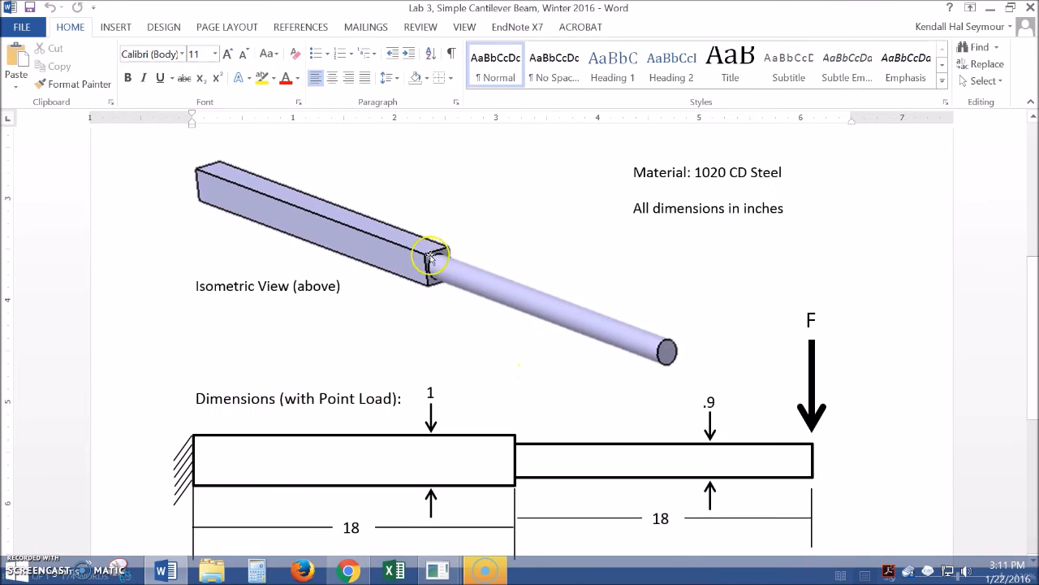
pyautogui.scroll(2, 599, 385)
pyautogui.scroll(4, 589, 374)
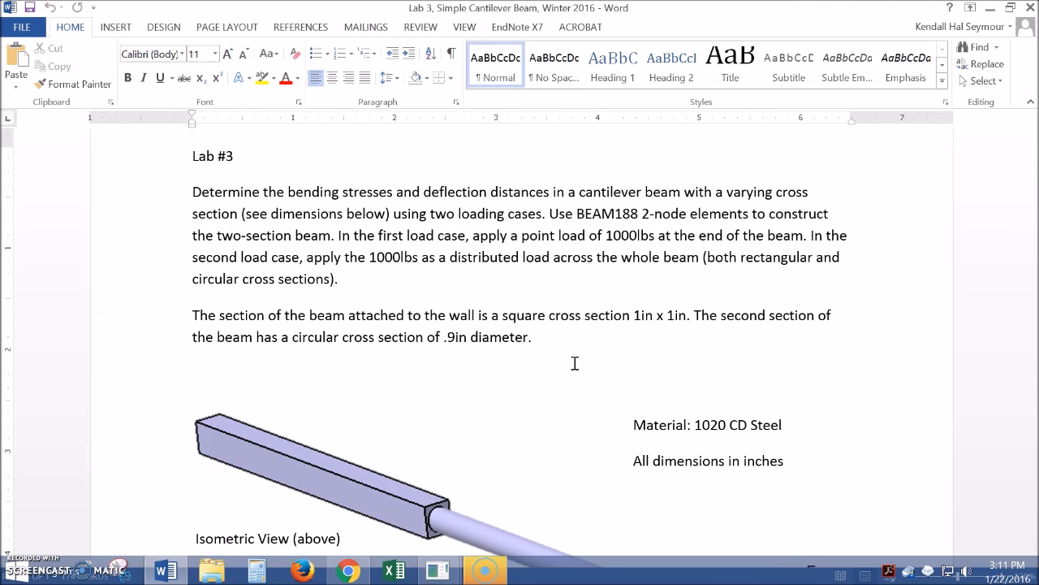
pyautogui.middleClick(584, 365)
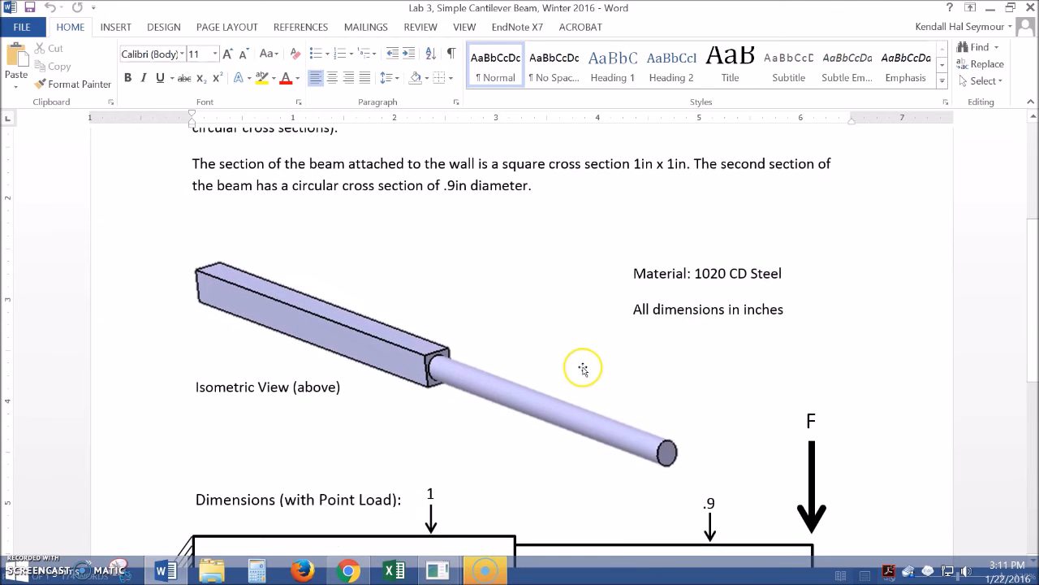
pyautogui.moveTo(484, 570)
pyautogui.click(515, 489)
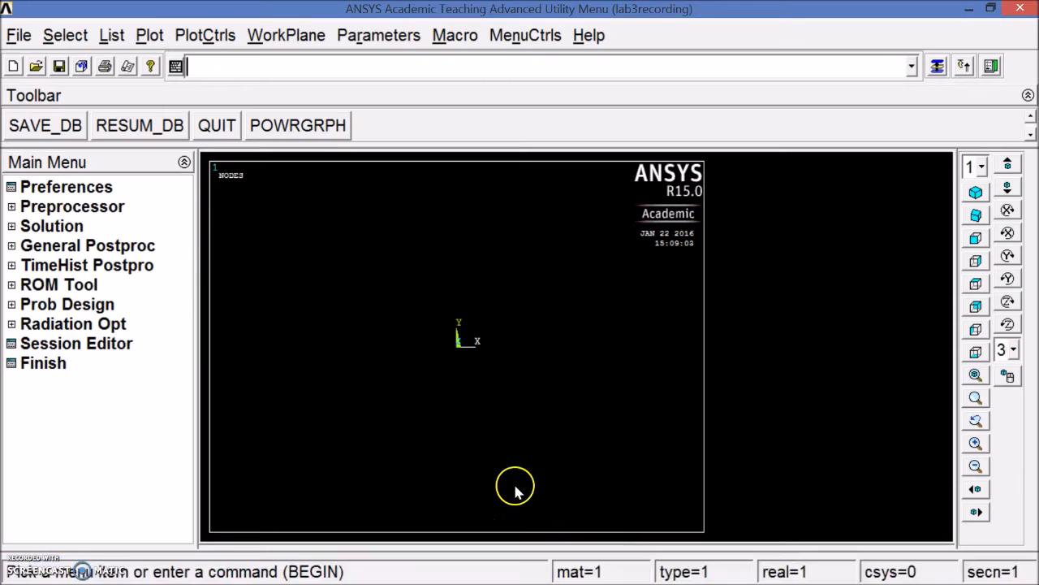
# Add element type 1 as BEAM188, the 2-node beam, and close the element types list
pyautogui.click(13, 208)
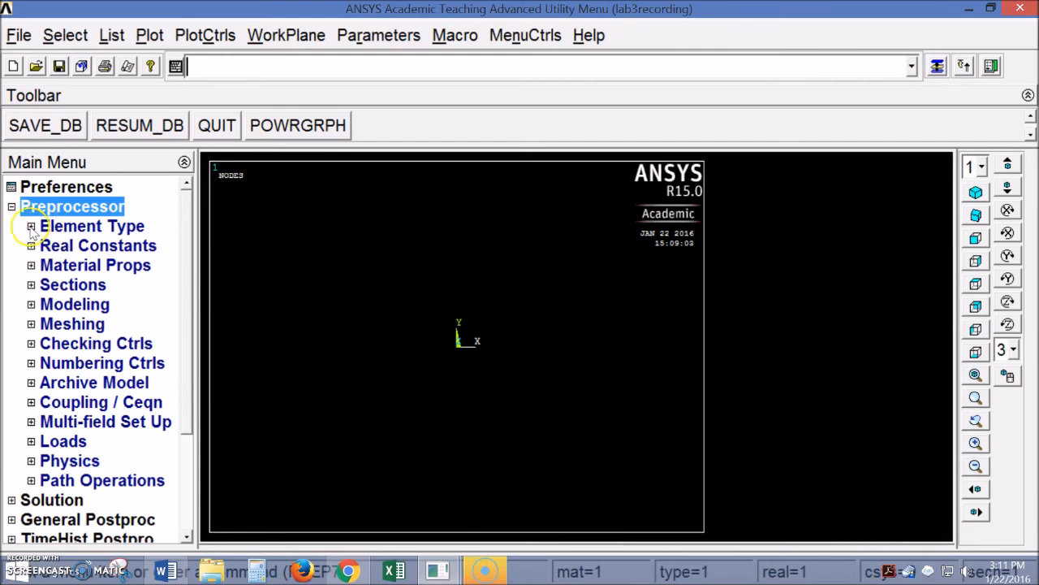
pyautogui.click(30, 228)
pyautogui.click(89, 245)
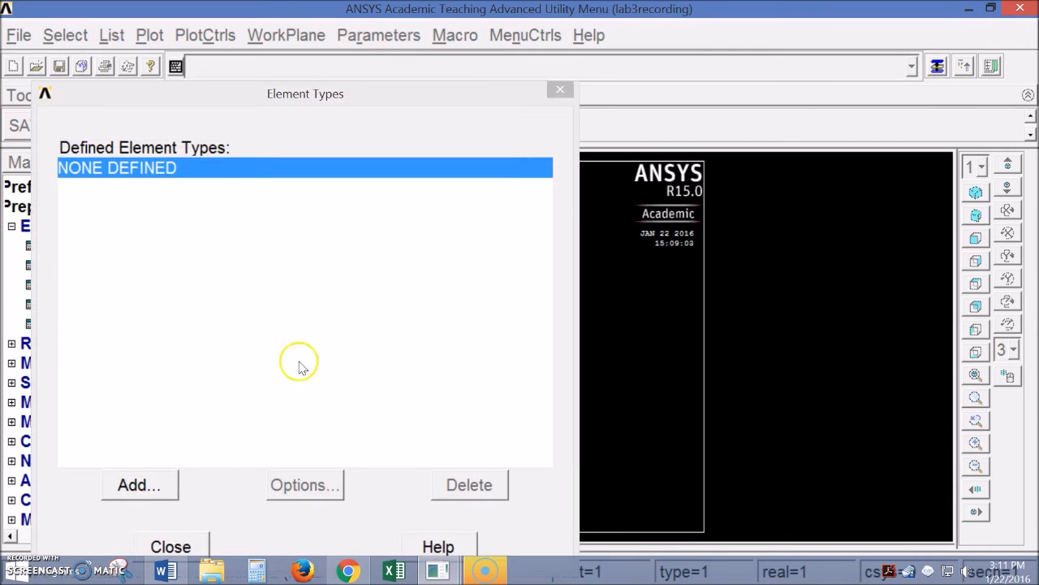
pyautogui.click(140, 485)
pyautogui.moveTo(473, 217); pyautogui.dragTo(449, 219)
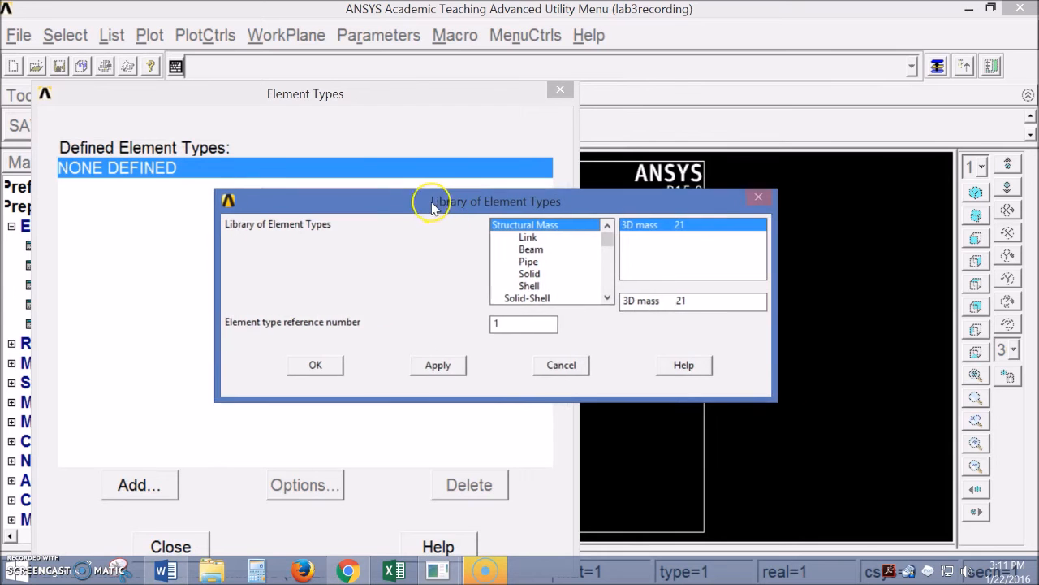
pyautogui.click(531, 248)
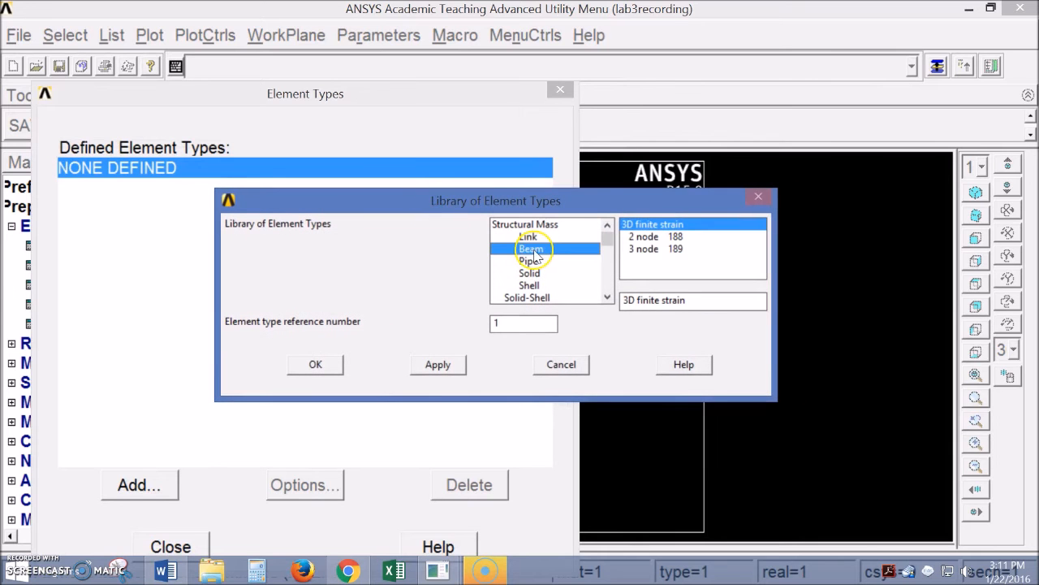
pyautogui.click(647, 237)
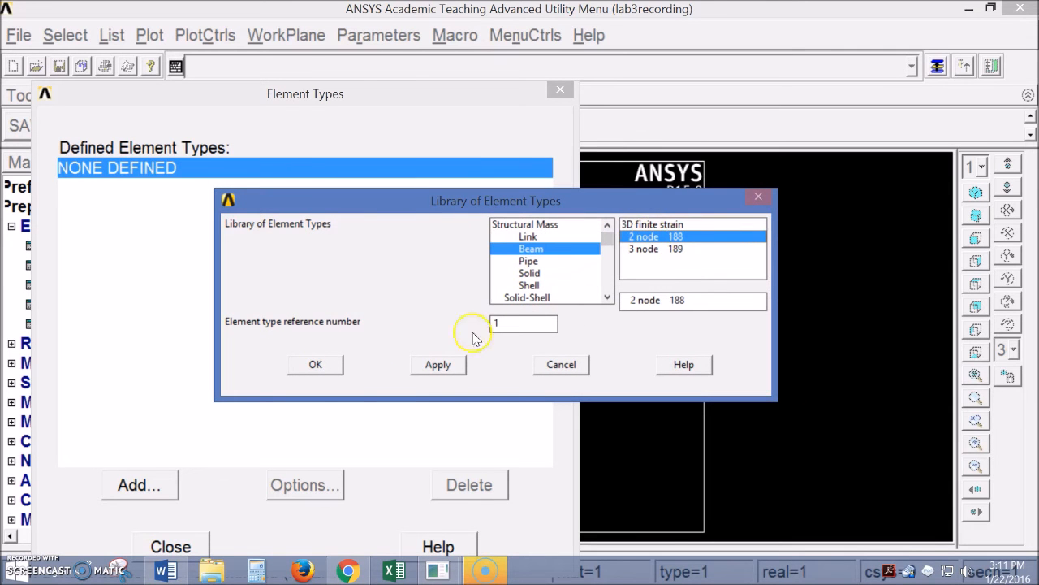
pyautogui.click(316, 365)
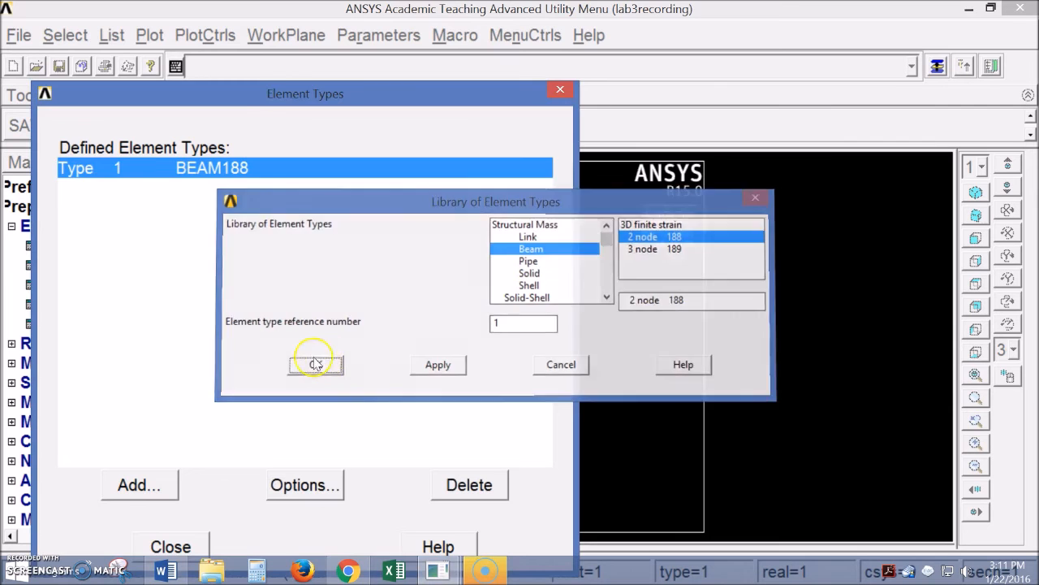
pyautogui.moveTo(274, 100); pyautogui.dragTo(324, 27)
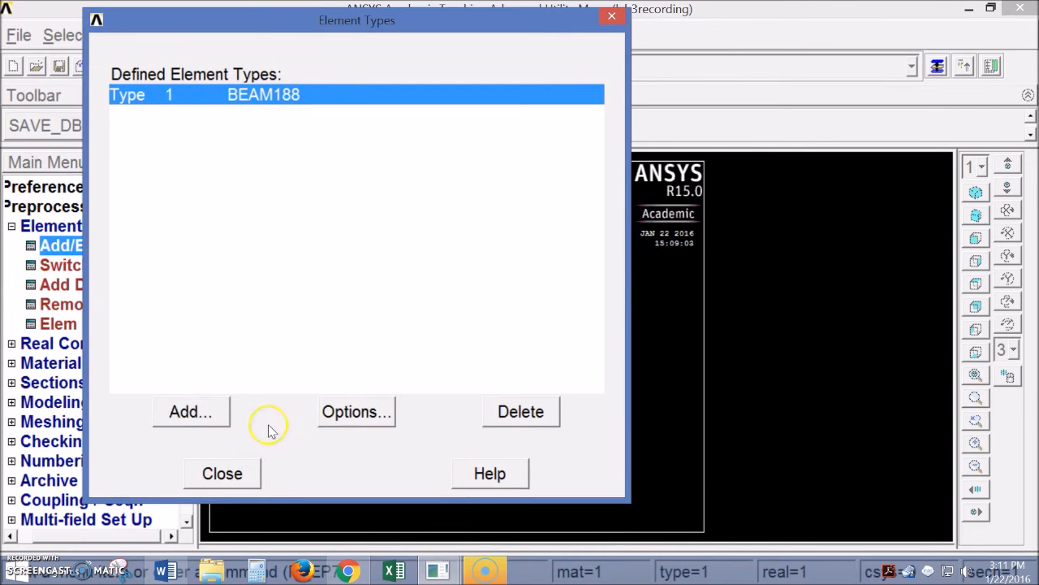
pyautogui.click(223, 474)
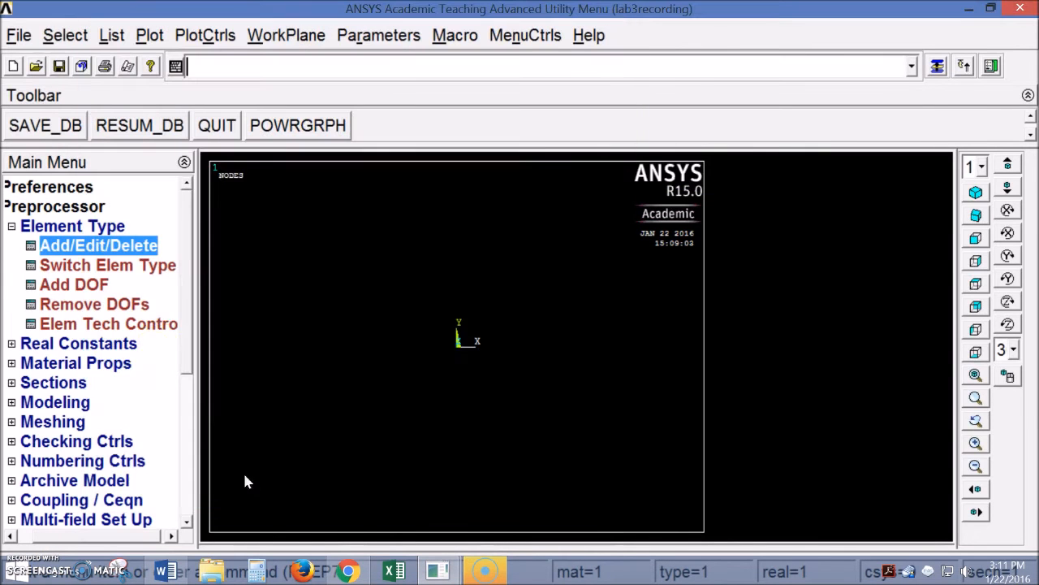
pyautogui.click(70, 536)
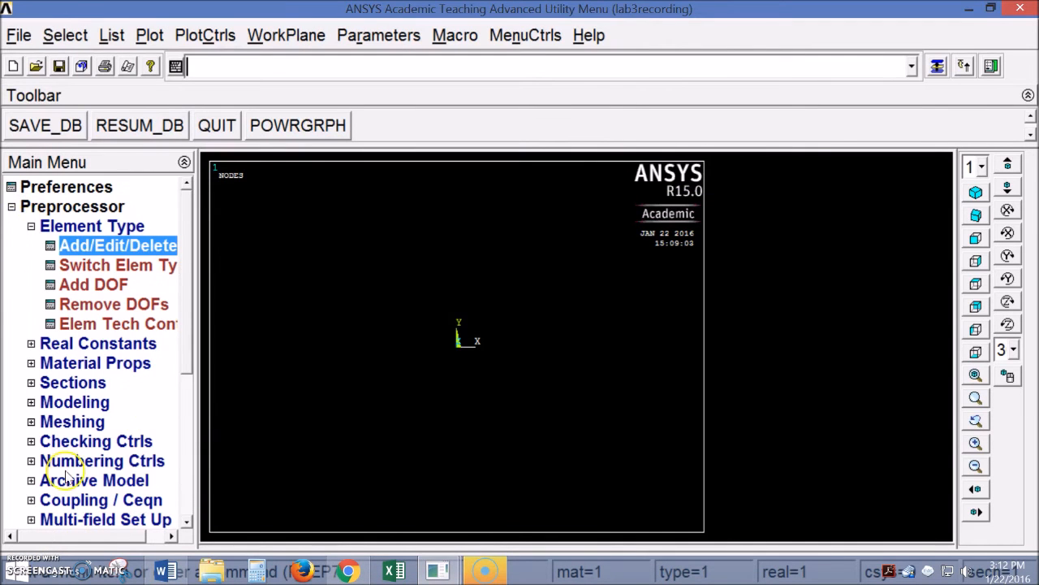
pyautogui.click(33, 227)
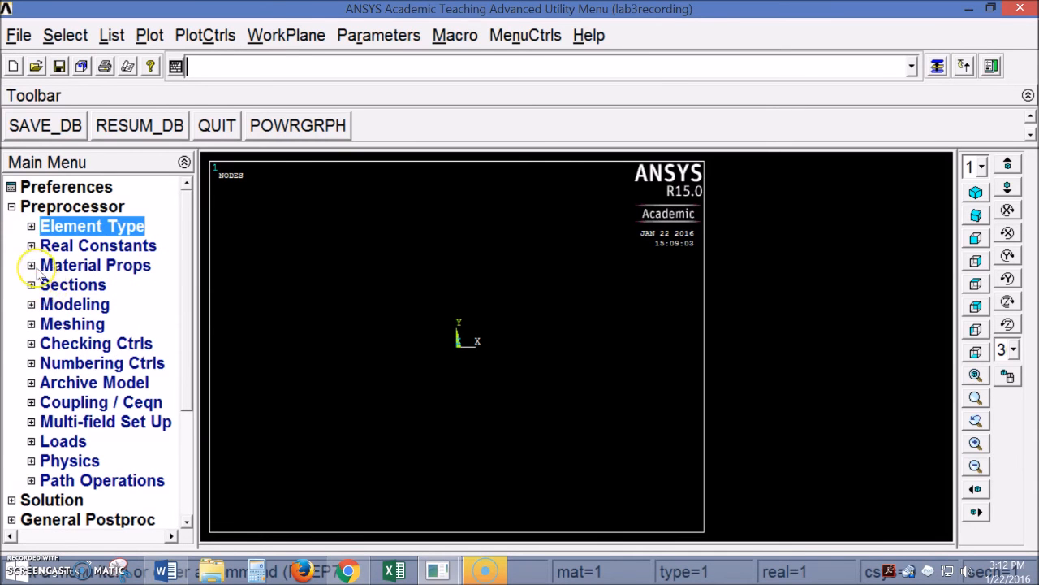
# Open Material Models and go to Structural > Linear > Elastic > Isotropic, checking the handout
pyautogui.click(31, 265)
pyautogui.click(72, 343)
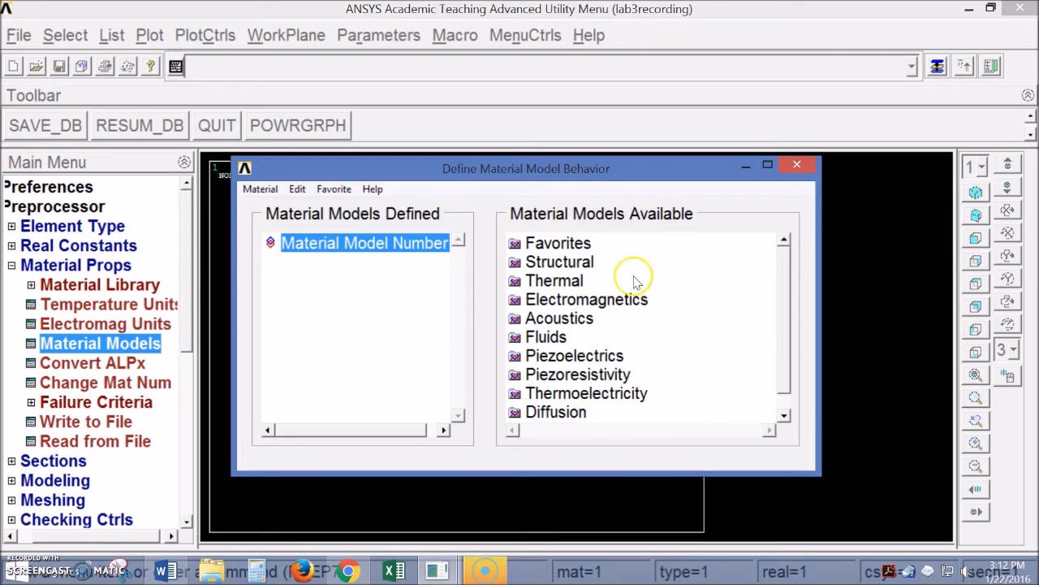
pyautogui.doubleClick(560, 262)
pyautogui.doubleClick(572, 280)
pyautogui.doubleClick(598, 299)
pyautogui.doubleClick(625, 318)
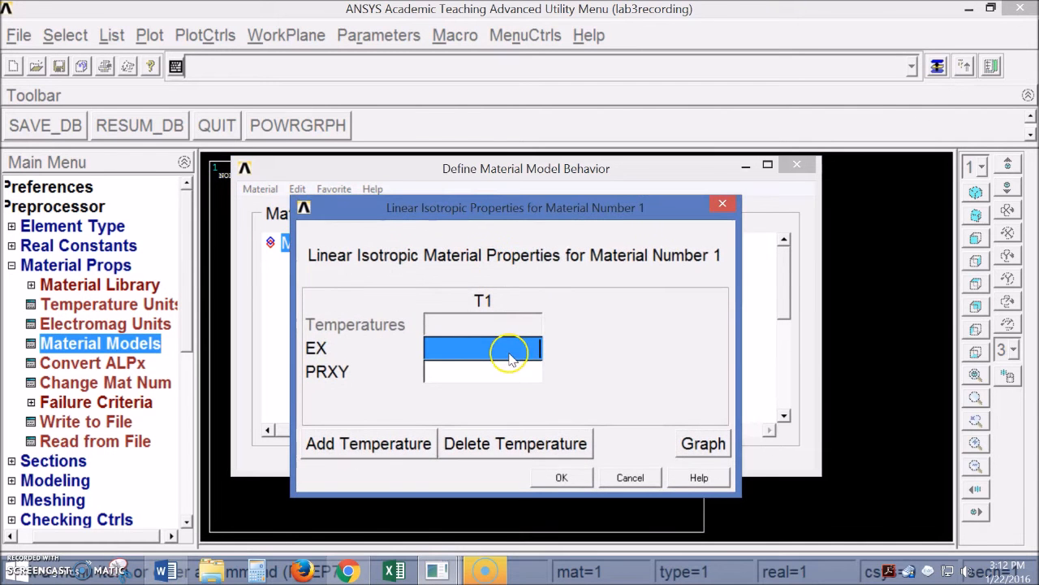
pyautogui.click(166, 570)
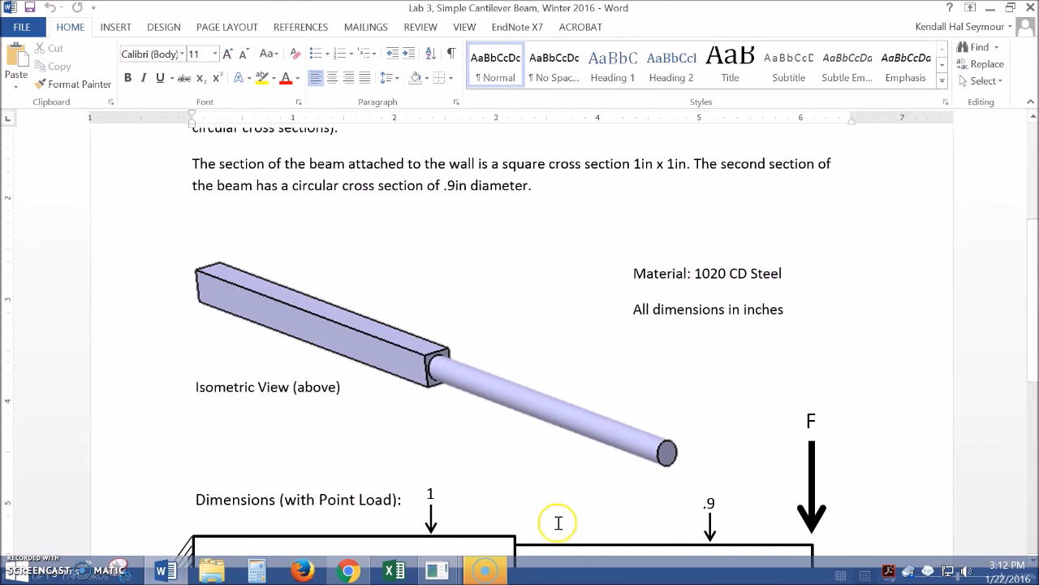
pyautogui.moveTo(439, 571)
pyautogui.click(477, 502)
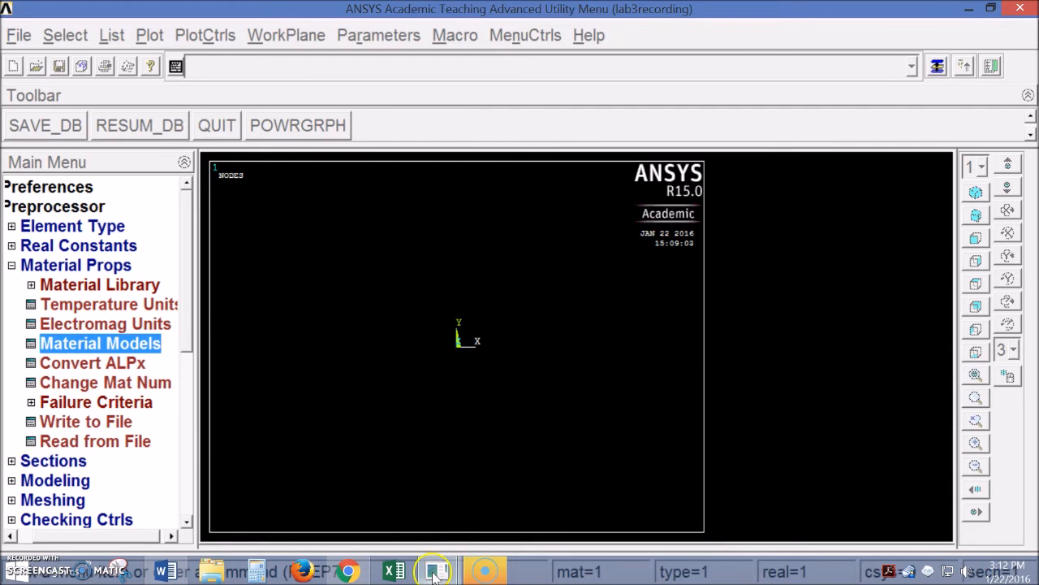
pyautogui.moveTo(437, 571)
pyautogui.click(562, 512)
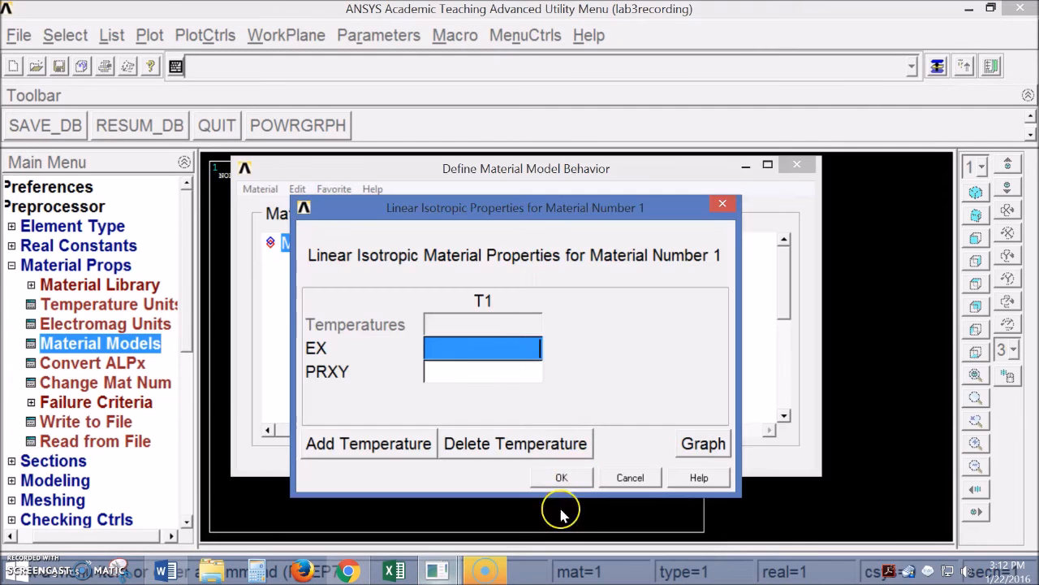
# Enter EX 27e6 and PRXY .29 as material 1's linear isotropic properties
pyautogui.click(492, 360)
pyautogui.write('27e6')
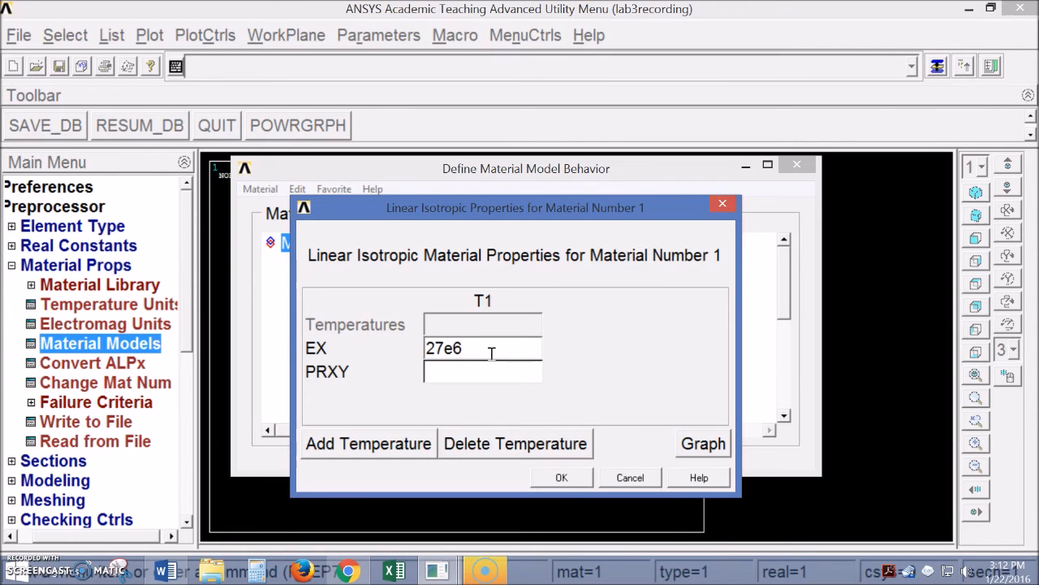
pyautogui.click(503, 371)
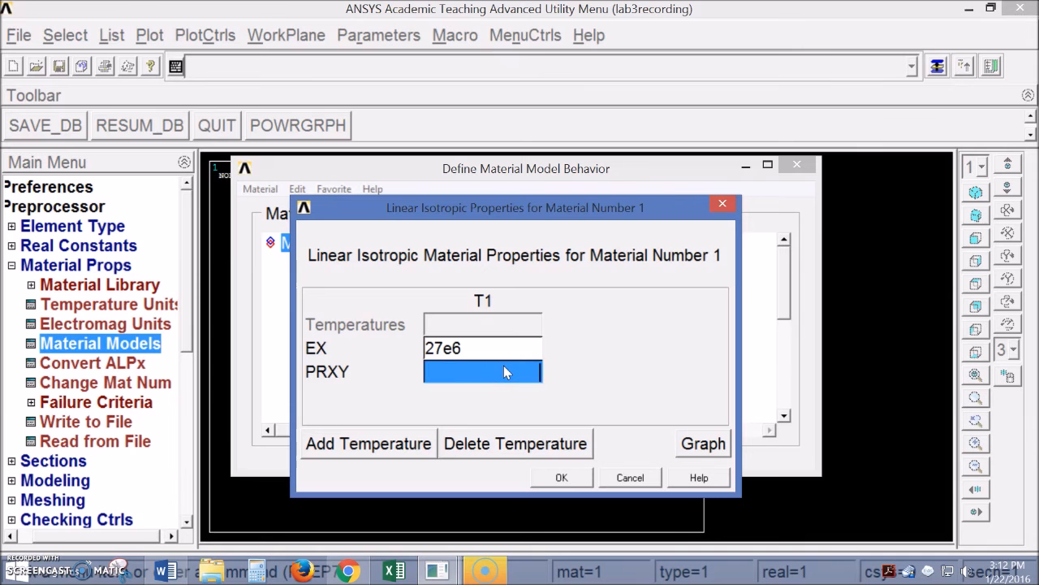
pyautogui.write('.29')
pyautogui.click(573, 478)
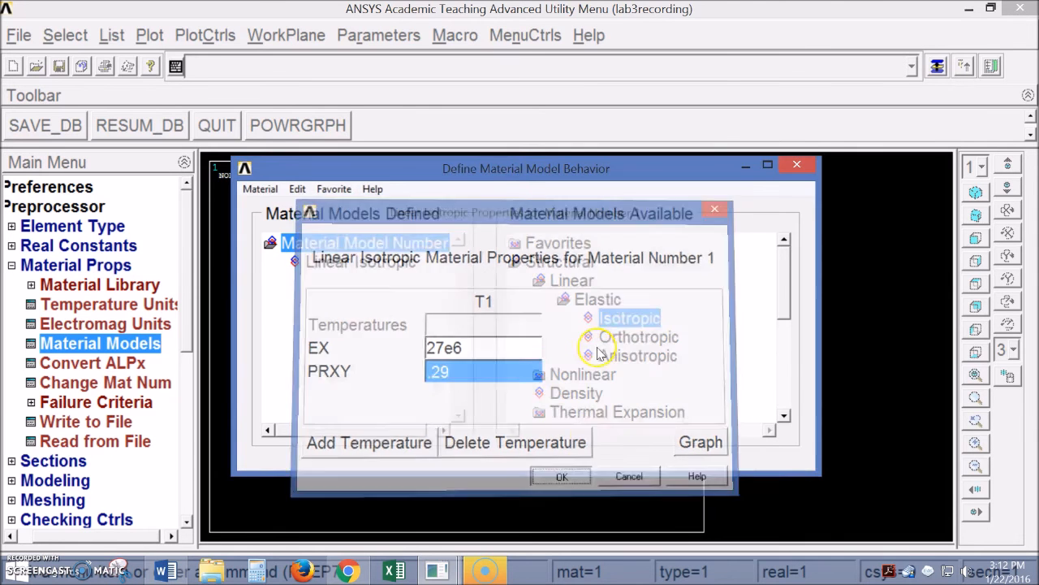
# Give material 1 a density of .284 and close the Material Models window
pyautogui.moveTo(503, 168); pyautogui.dragTo(498, 150)
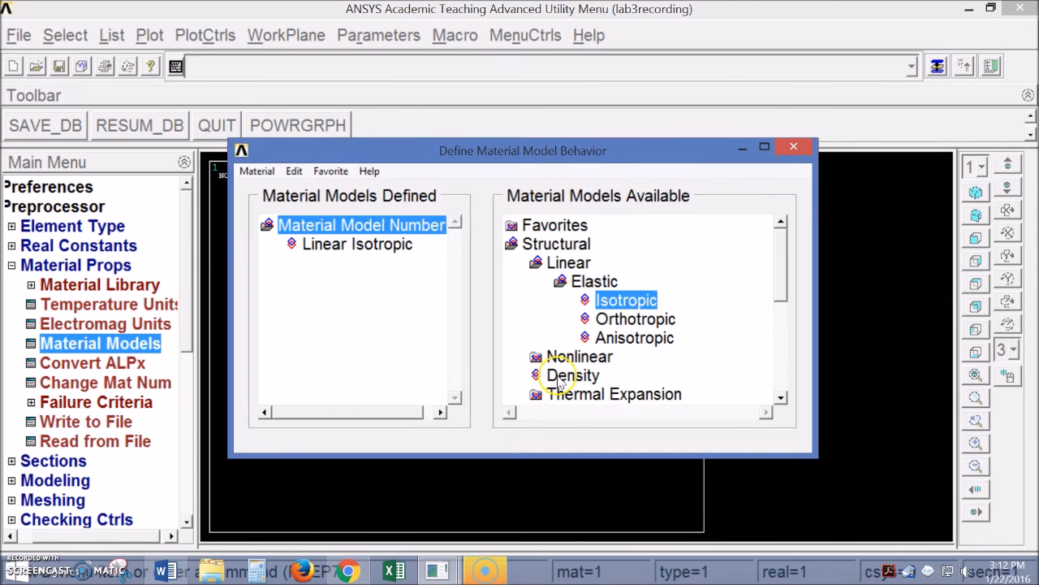
pyautogui.doubleClick(558, 376)
pyautogui.moveTo(533, 220); pyautogui.dragTo(538, 346)
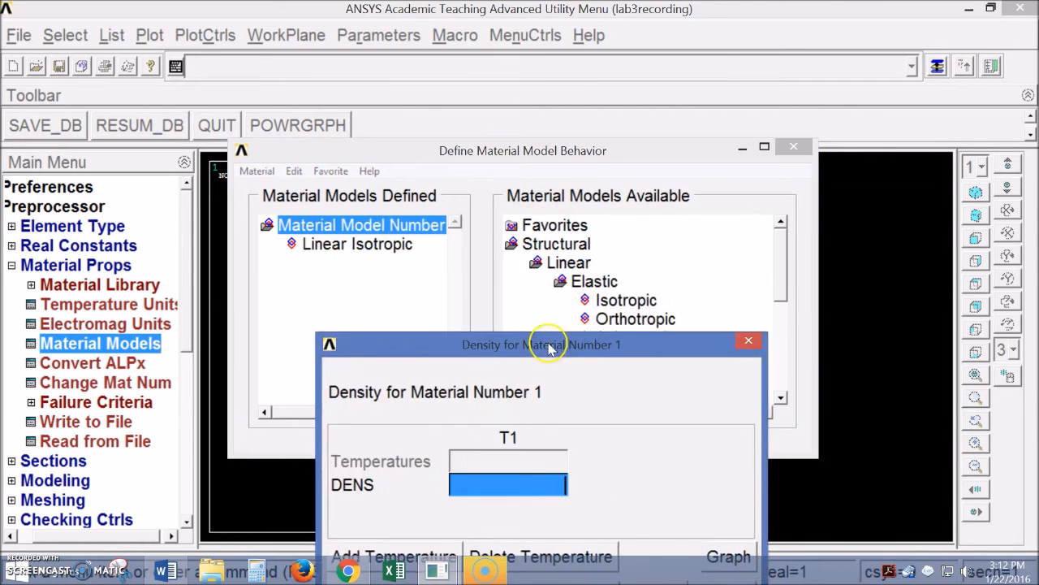
pyautogui.moveTo(493, 139); pyautogui.dragTo(484, 40)
pyautogui.moveTo(529, 352); pyautogui.dragTo(526, 288)
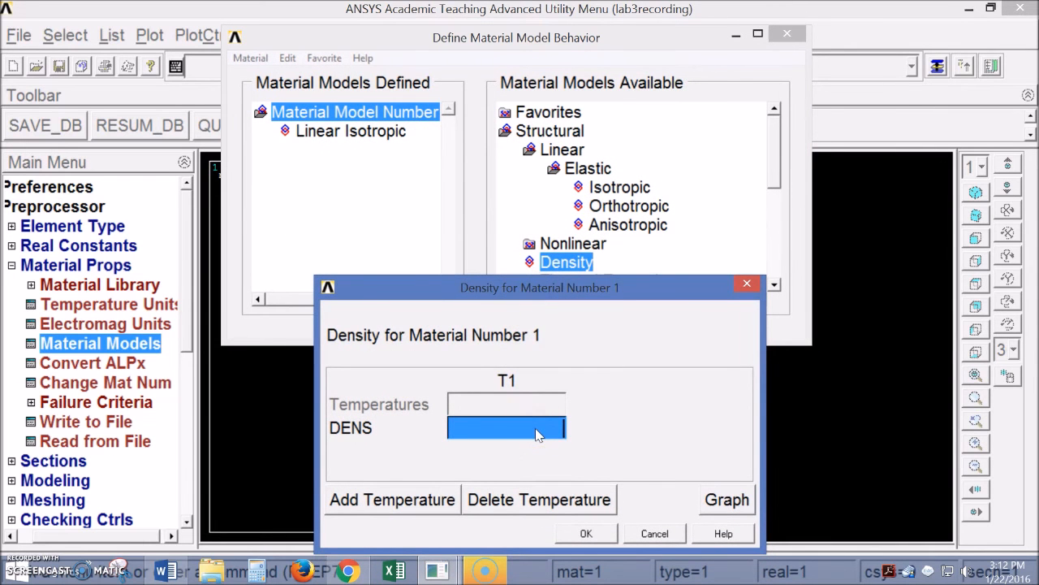
pyautogui.write('.284')
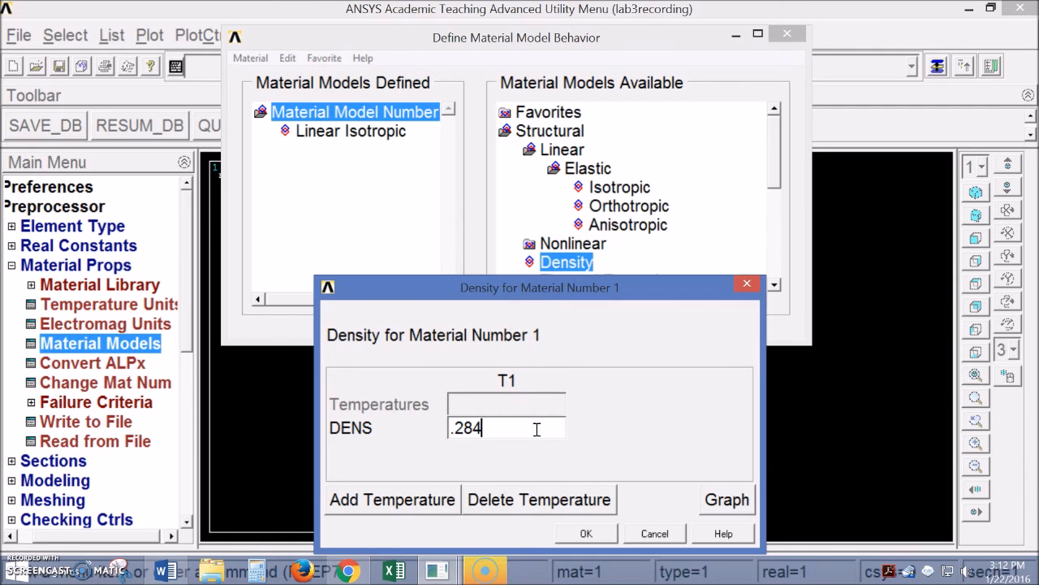
pyautogui.moveTo(502, 292); pyautogui.dragTo(479, 233)
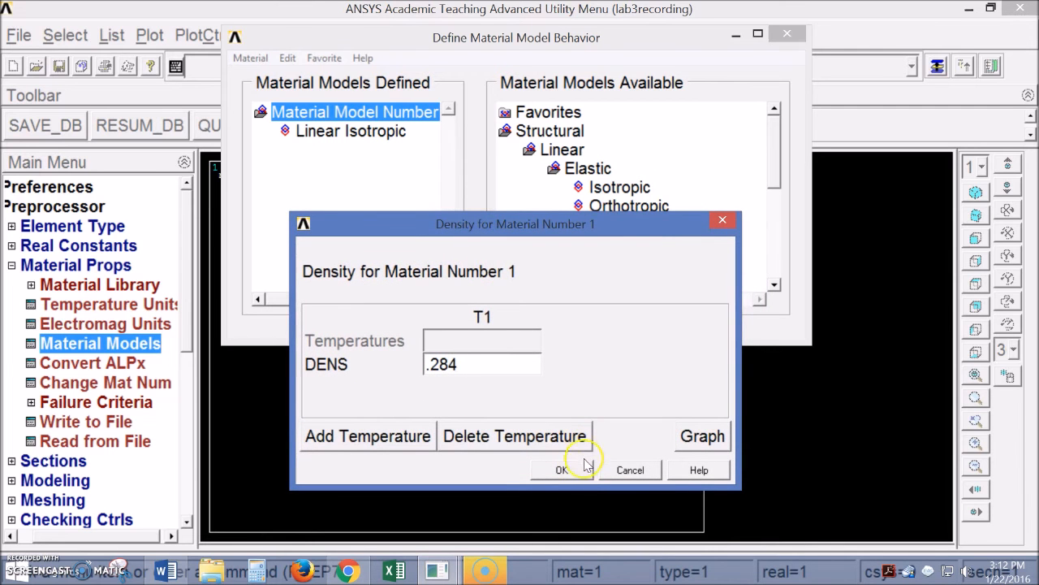
pyautogui.click(562, 469)
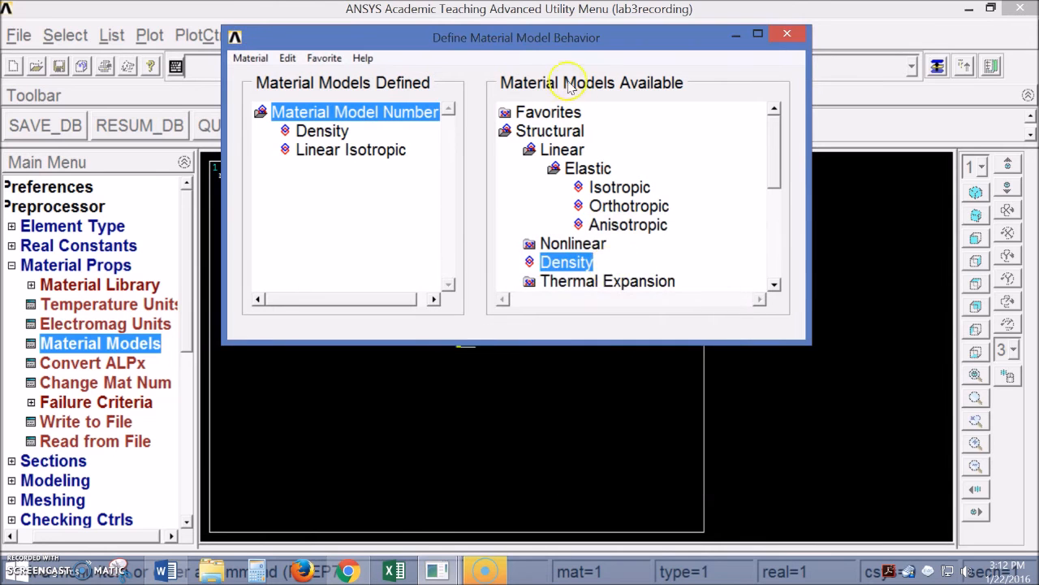
pyautogui.click(801, 98)
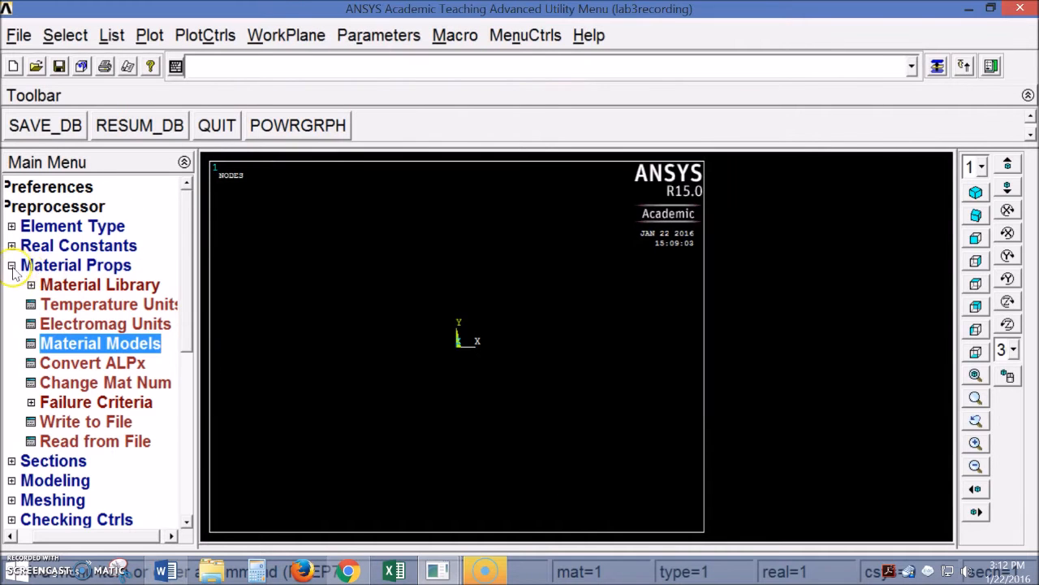
# Open the Beam Common Sections form from the Sections menu
pyautogui.click(12, 267)
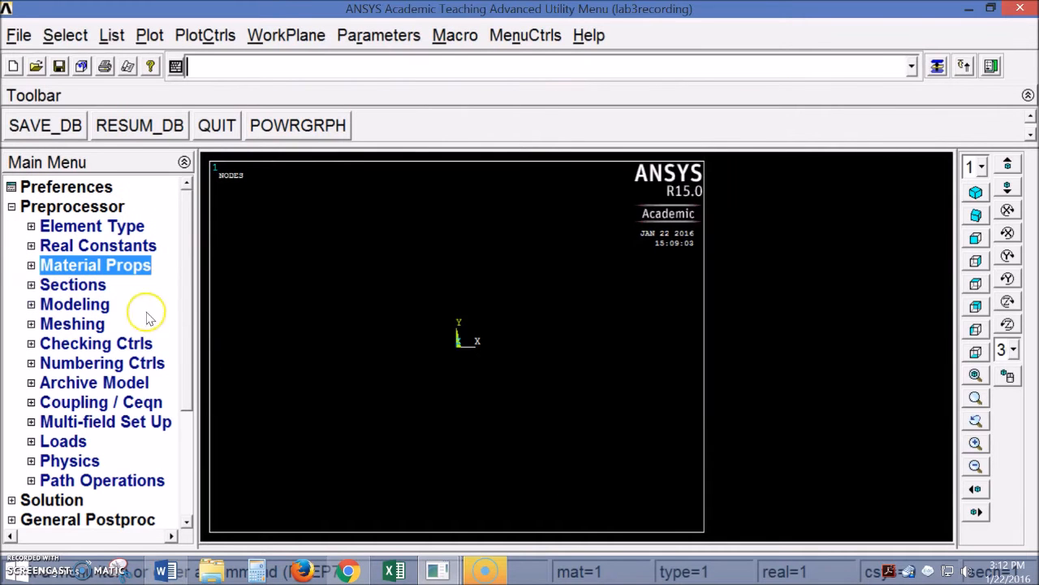
pyautogui.click(33, 285)
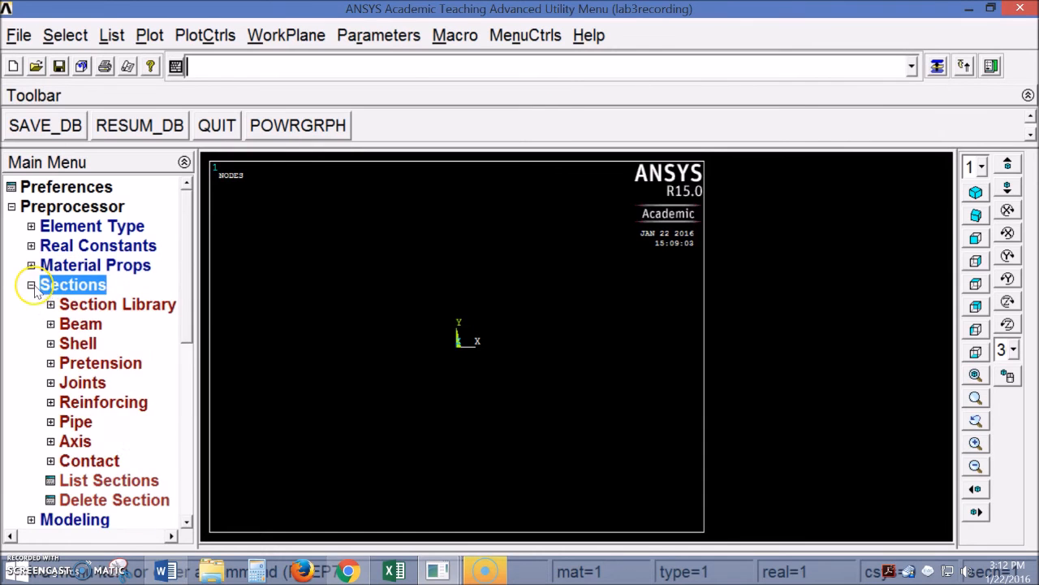
pyautogui.scroll(-2, 188, 325)
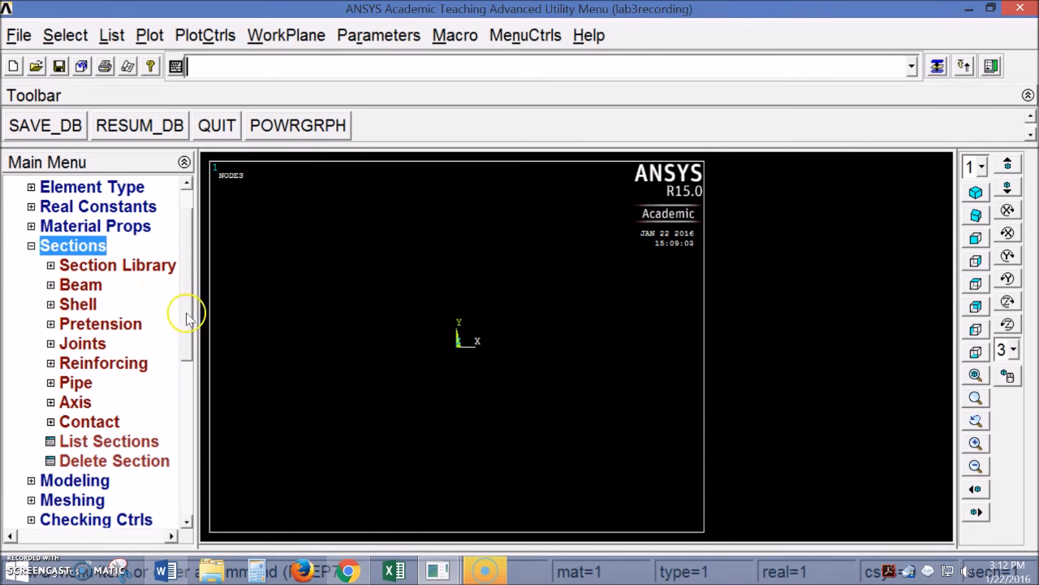
pyautogui.scroll(2, 188, 301)
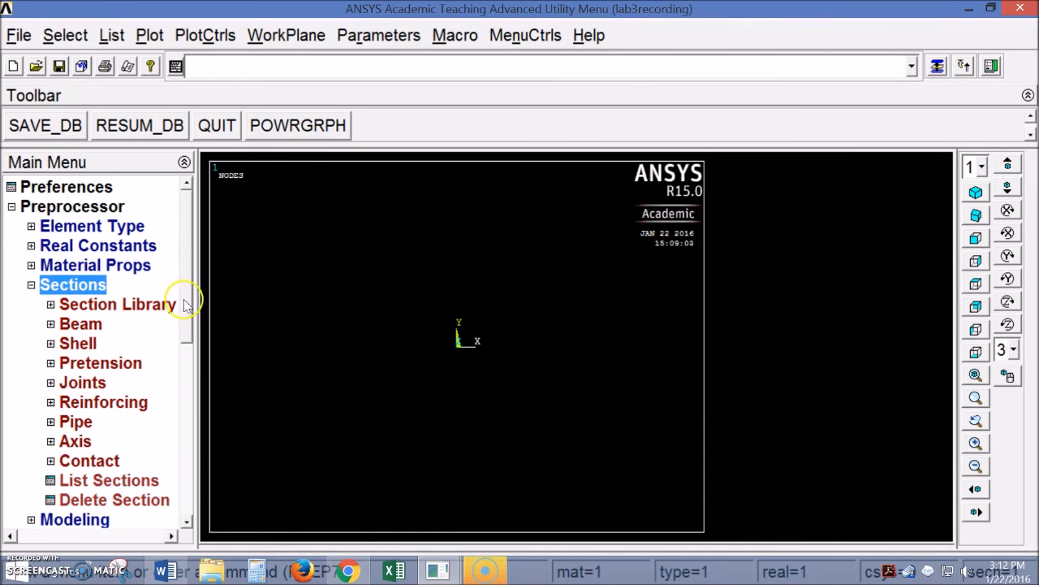
pyautogui.click(50, 324)
pyautogui.moveTo(113, 536); pyautogui.dragTo(98, 536)
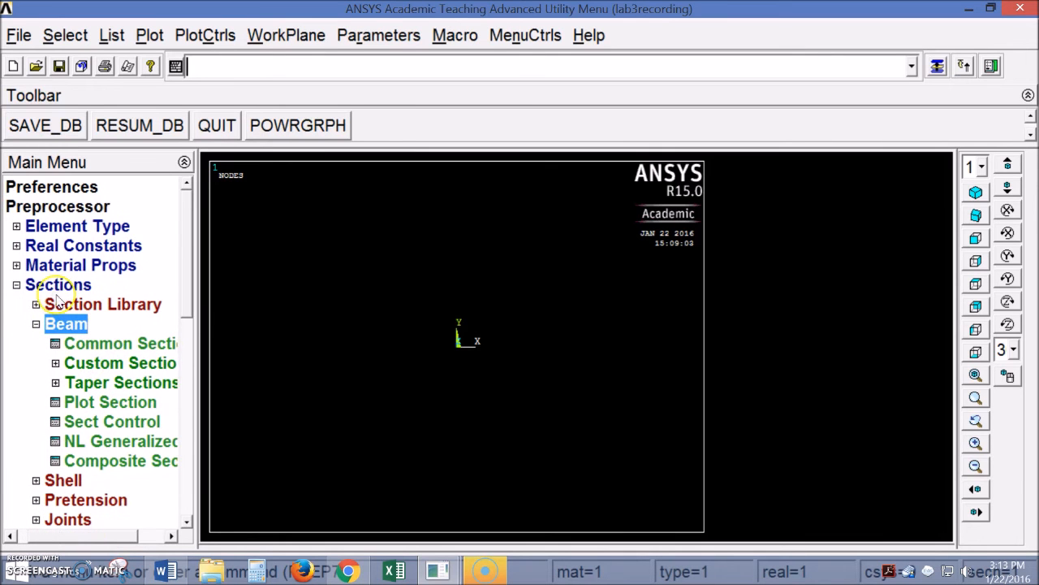
pyautogui.click(112, 343)
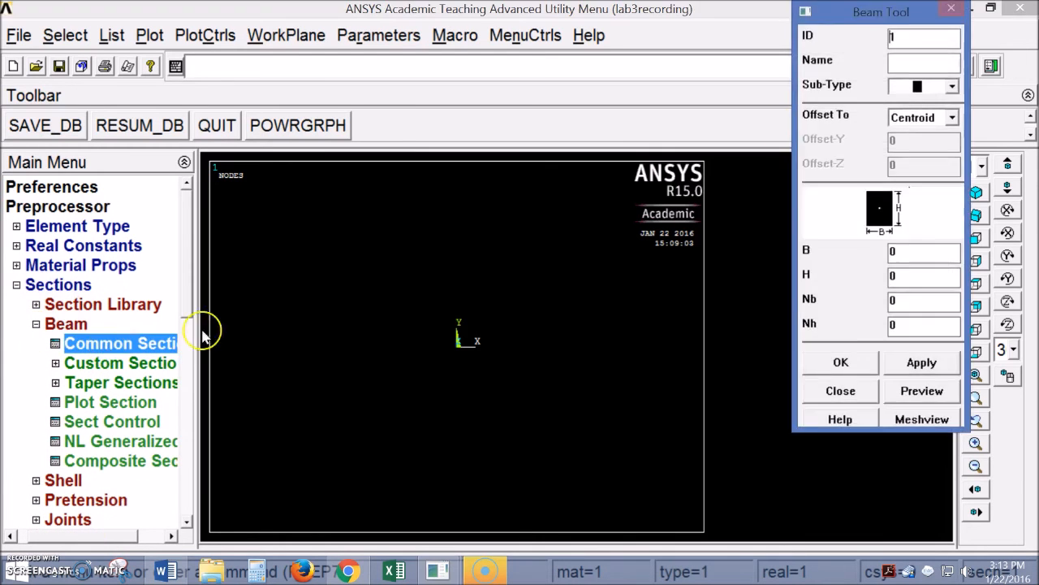
pyautogui.moveTo(868, 11); pyautogui.dragTo(529, 104)
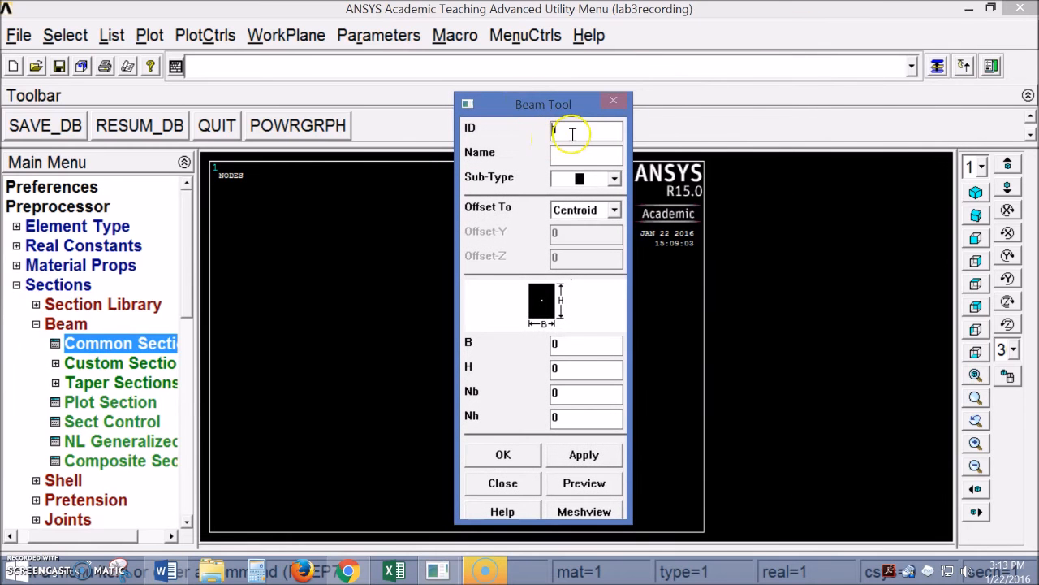
# Set section ID 1 'square' as a solid rectangle with width 1, then consult the handout
pyautogui.moveTo(566, 133); pyautogui.dragTo(552, 133)
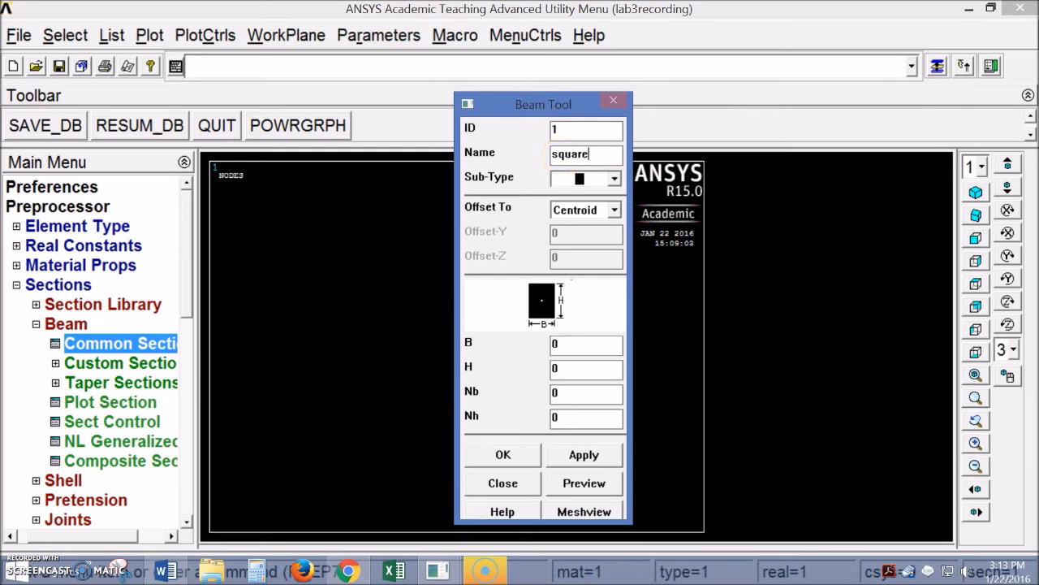
pyautogui.click(614, 179)
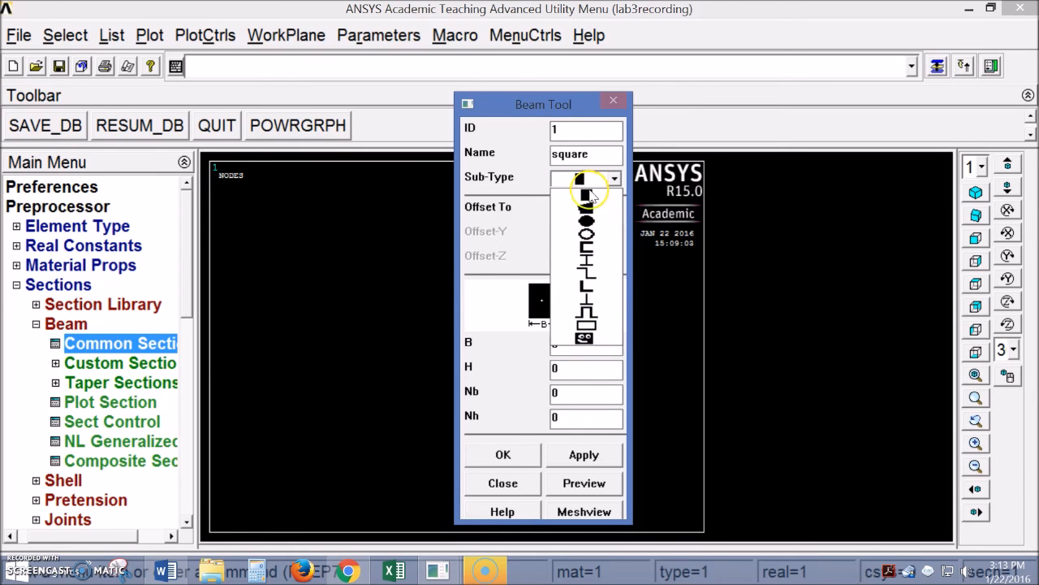
pyautogui.click(589, 195)
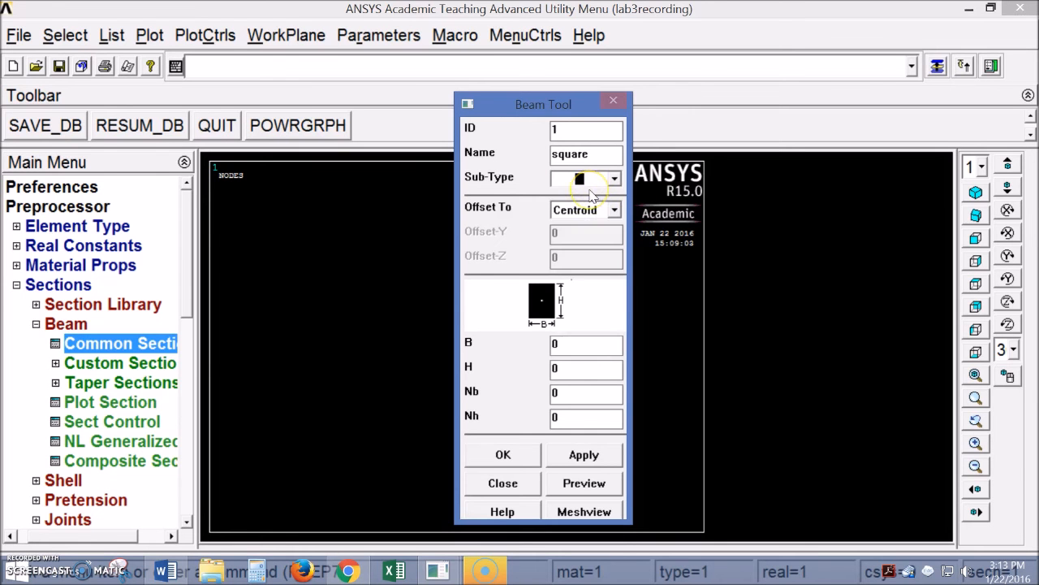
pyautogui.doubleClick(568, 345)
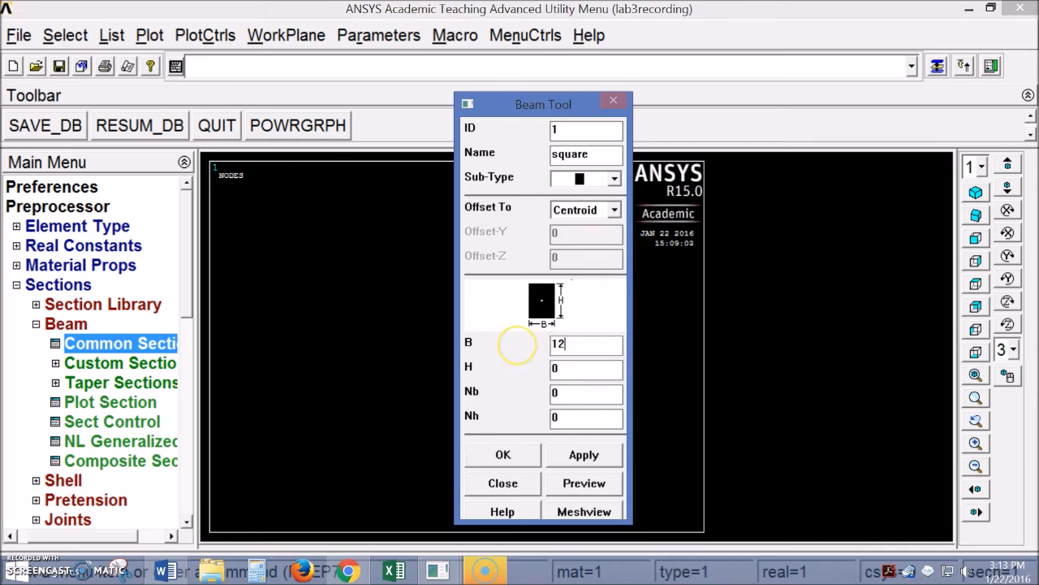
pyautogui.doubleClick(575, 367)
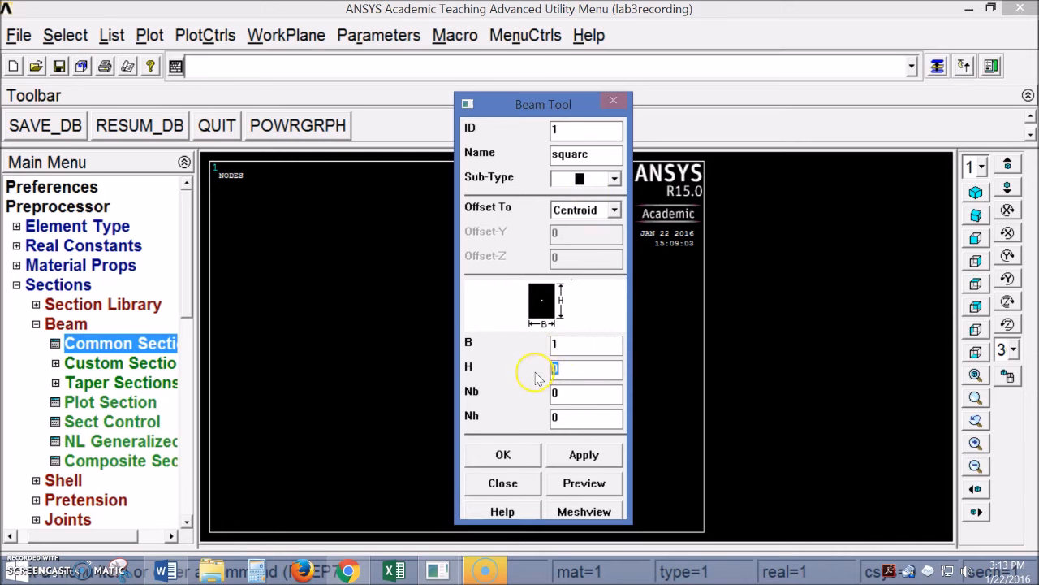
pyautogui.click(166, 571)
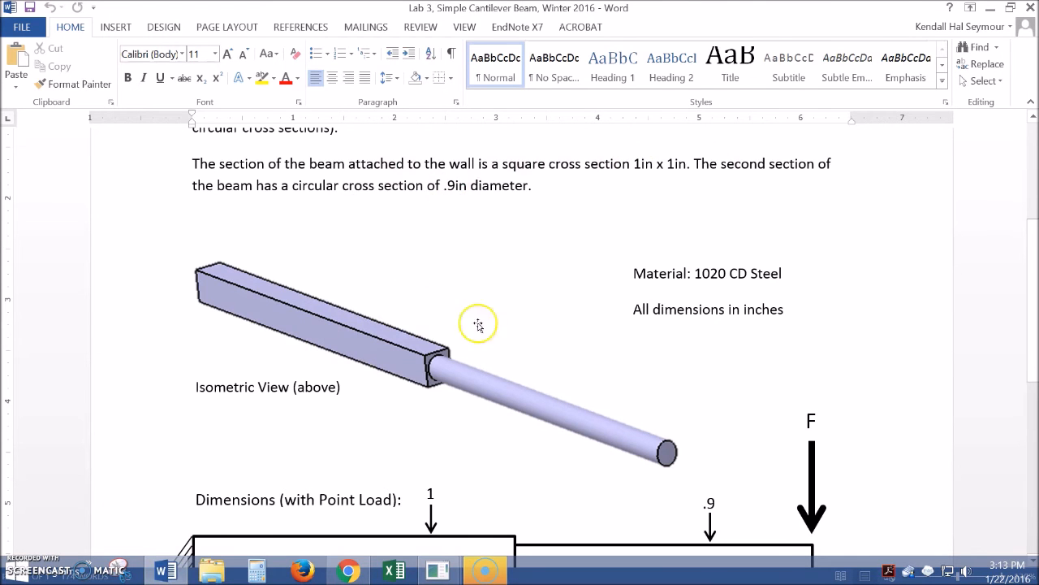
# Check the beam dimensions drawing in the handout and return to ANSYS
pyautogui.scroll(-1, 603, 412)
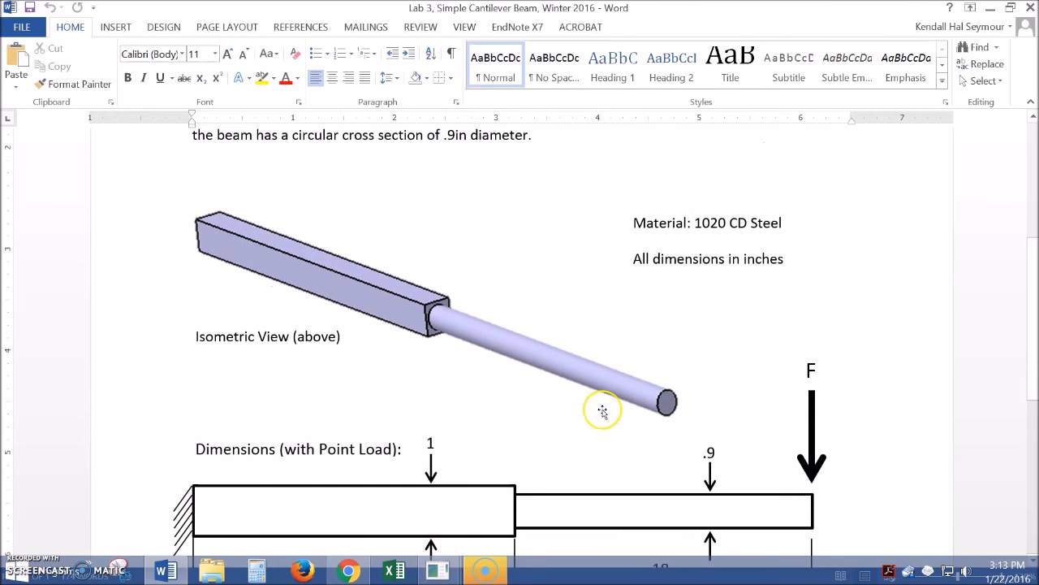
pyautogui.click(478, 571)
pyautogui.click(551, 507)
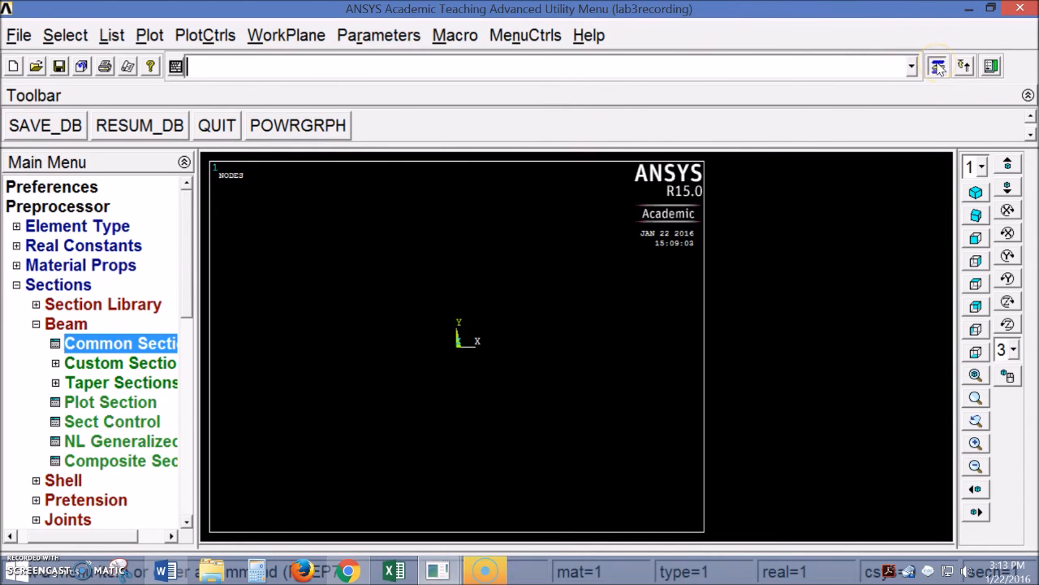
# Finish the square section as 1 x 1 with 10 cells each way and save it
pyautogui.click(964, 66)
pyautogui.moveTo(530, 110)
pyautogui.mouseDown()
pyautogui.moveTo(512, 92)
pyautogui.moveTo(540, 92)
pyautogui.mouseUp()
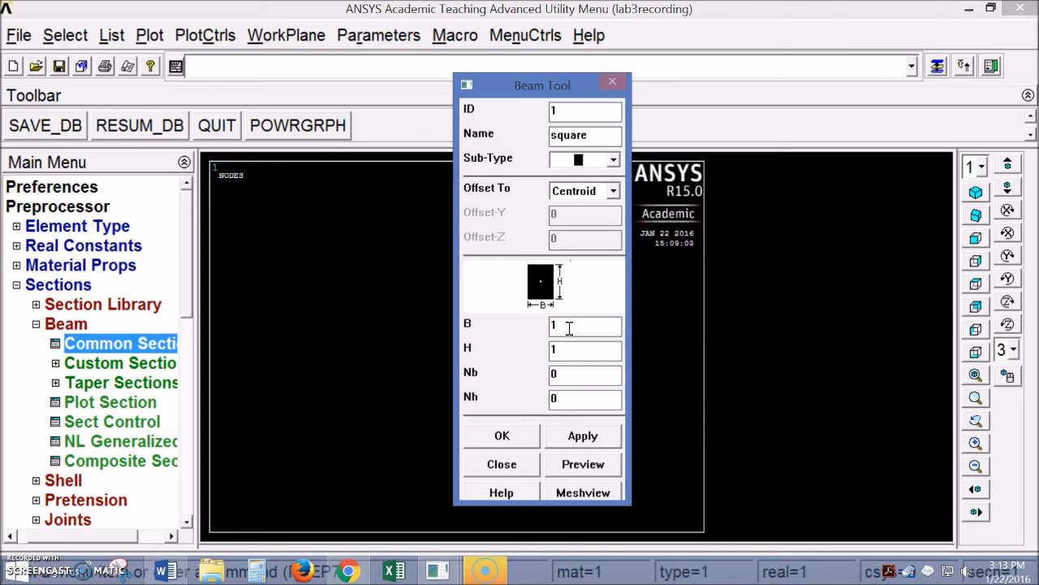
pyautogui.doubleClick(560, 374)
pyautogui.write('10')
pyautogui.doubleClick(573, 398)
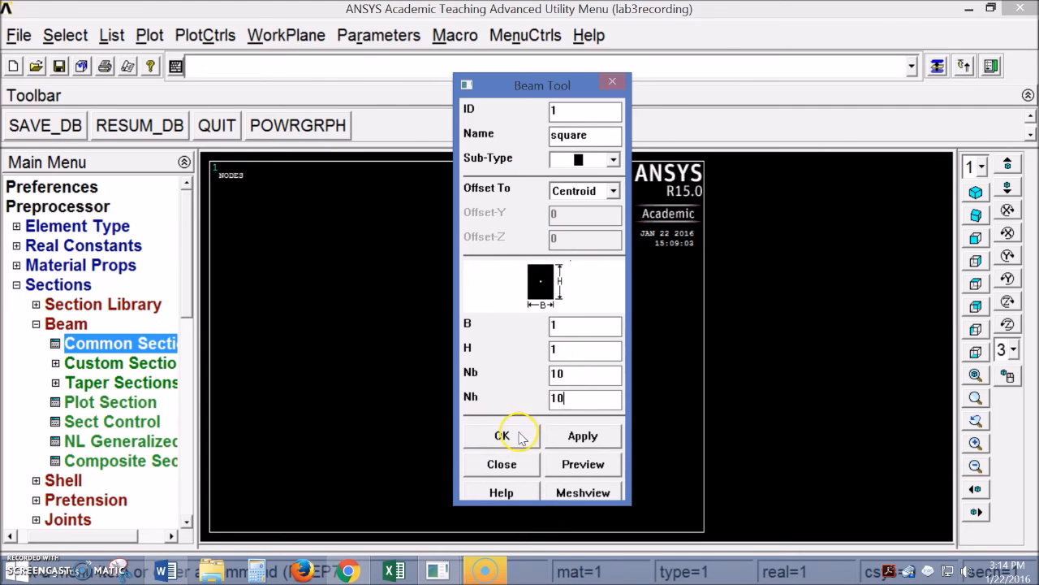
pyautogui.moveTo(520, 85); pyautogui.dragTo(488, 68)
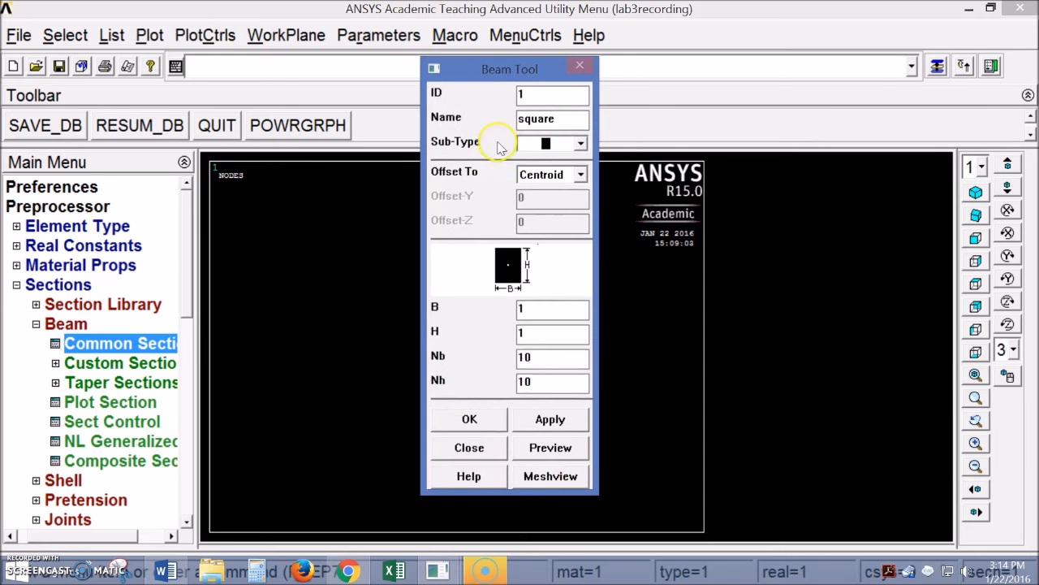
pyautogui.click(469, 420)
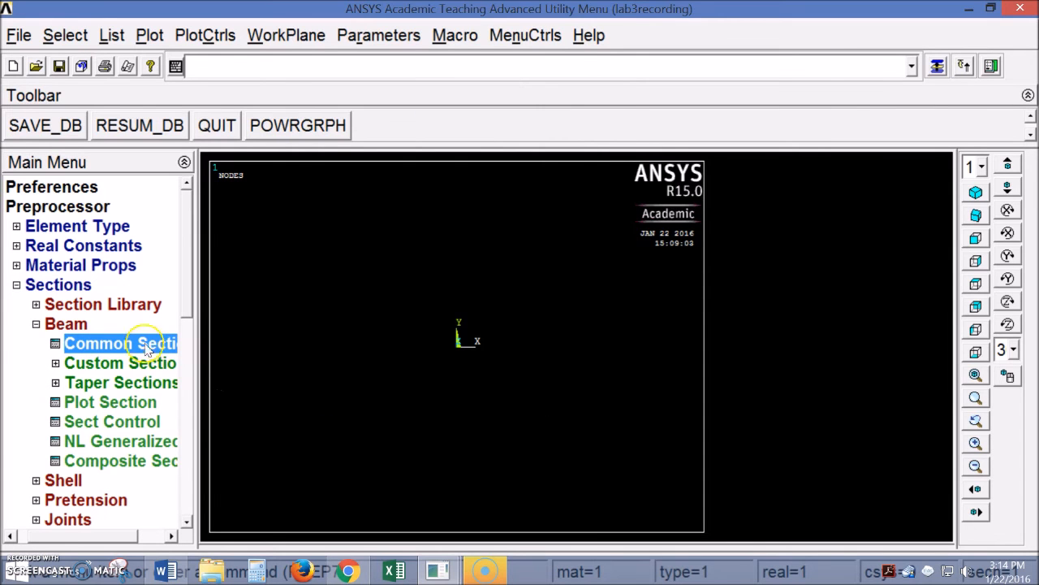
# Reopen the Common Sections form and select the ID field for section 2
pyautogui.click(104, 349)
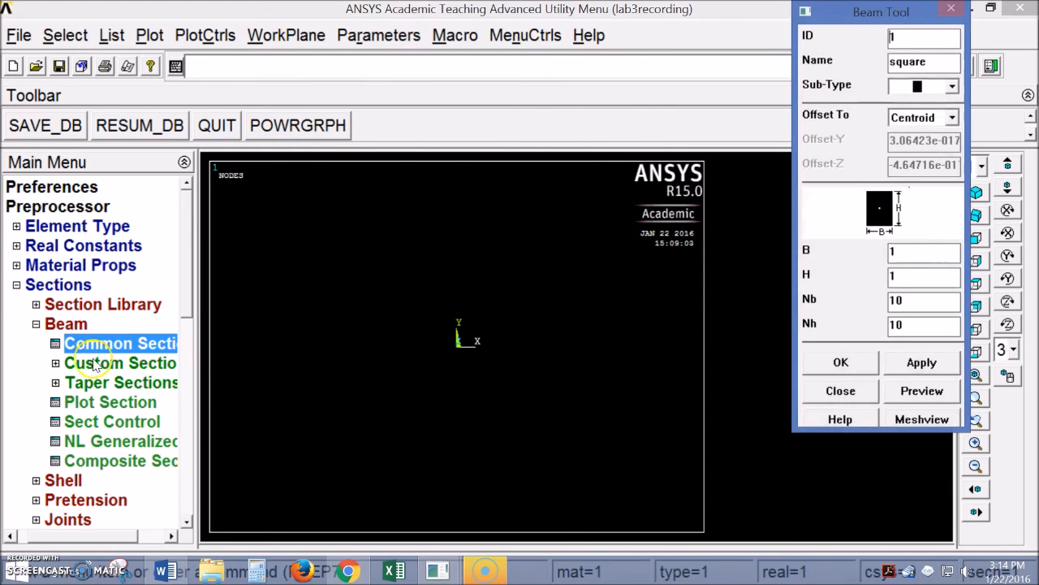
pyautogui.moveTo(865, 14); pyautogui.dragTo(601, 73)
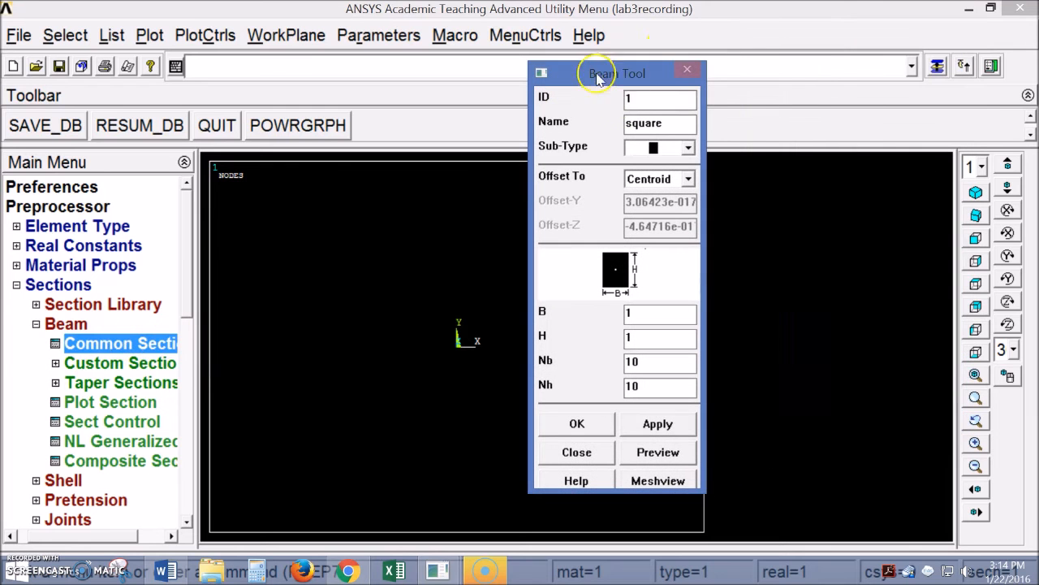
pyautogui.doubleClick(627, 99)
# Define section 2 'tube' as a solid circle with R .9/2, N 40, T 10 and save it
pyautogui.write('2')
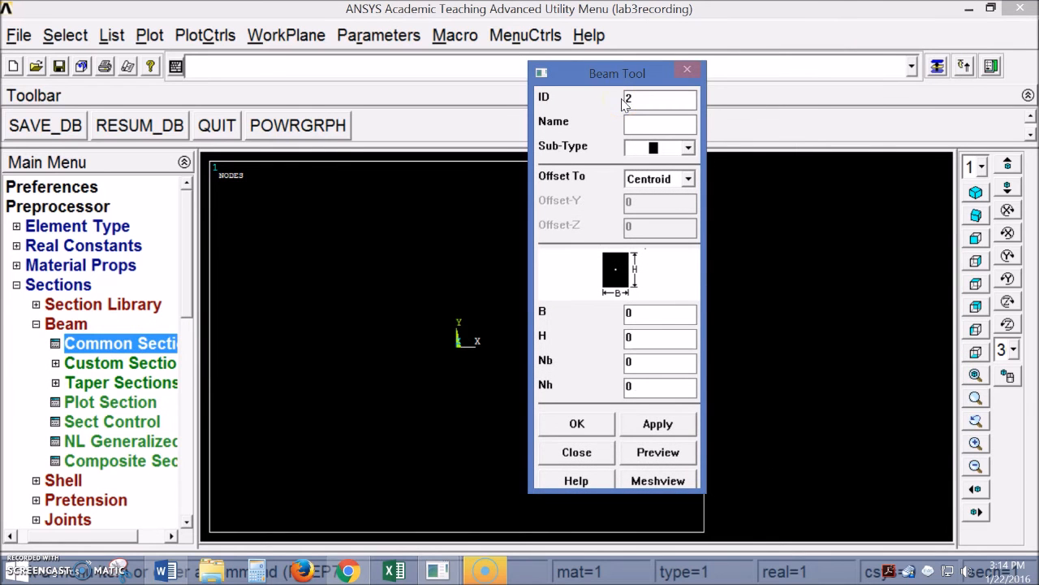
pyautogui.moveTo(604, 73); pyautogui.dragTo(554, 67)
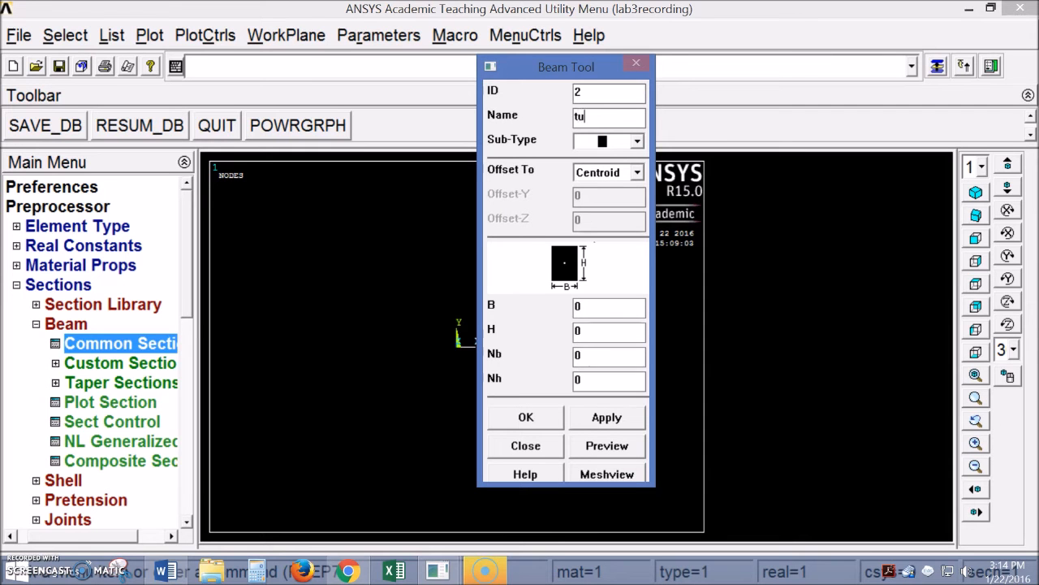
pyautogui.click(637, 140)
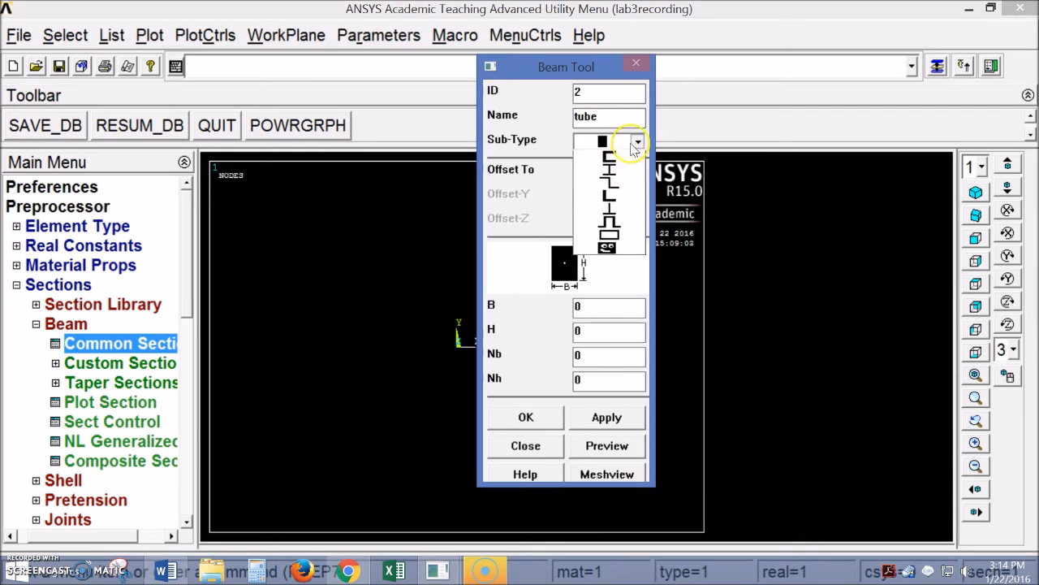
pyautogui.click(611, 186)
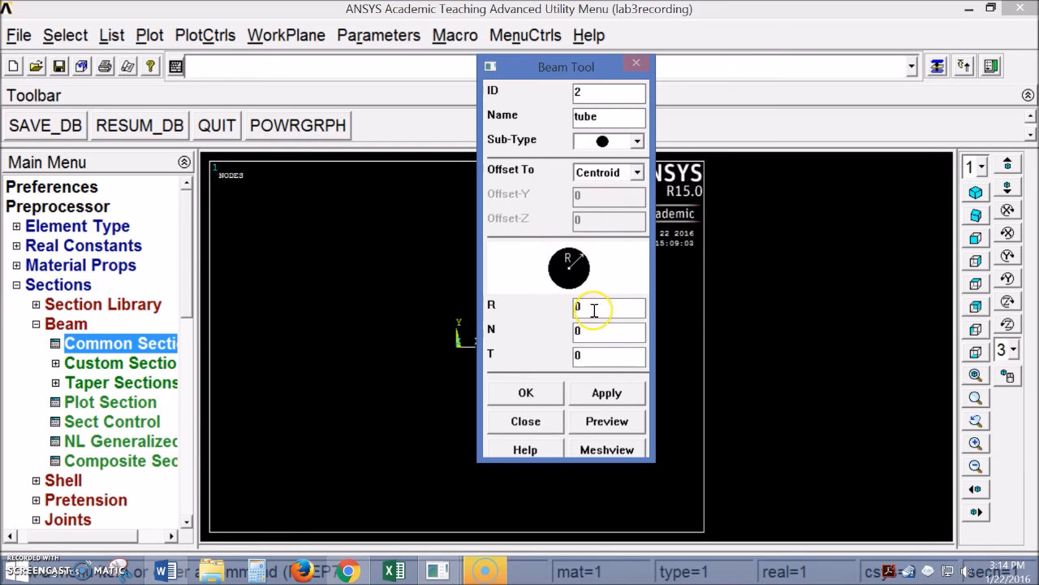
pyautogui.moveTo(592, 309); pyautogui.dragTo(559, 316)
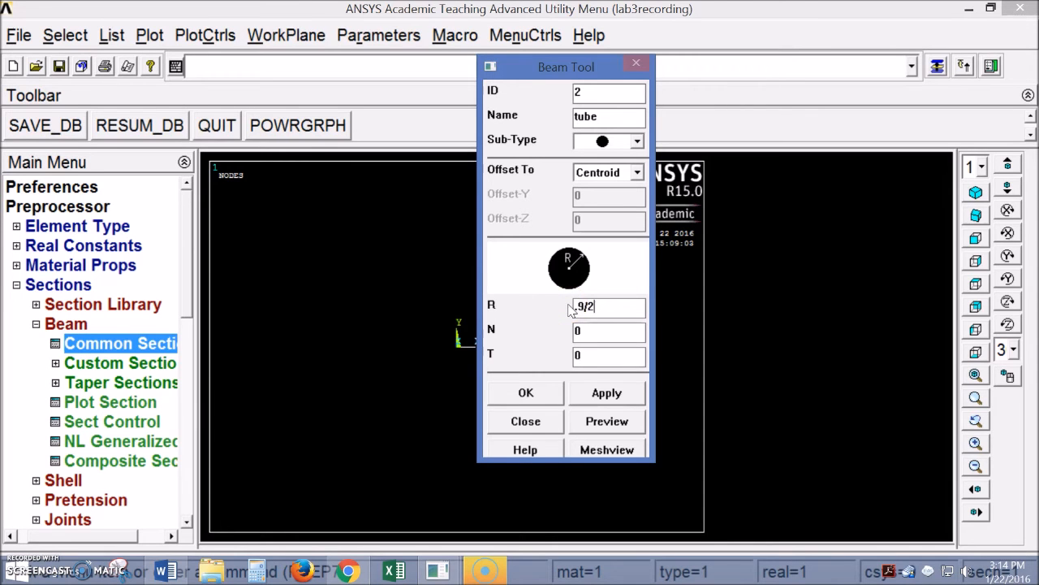
pyautogui.doubleClick(588, 332)
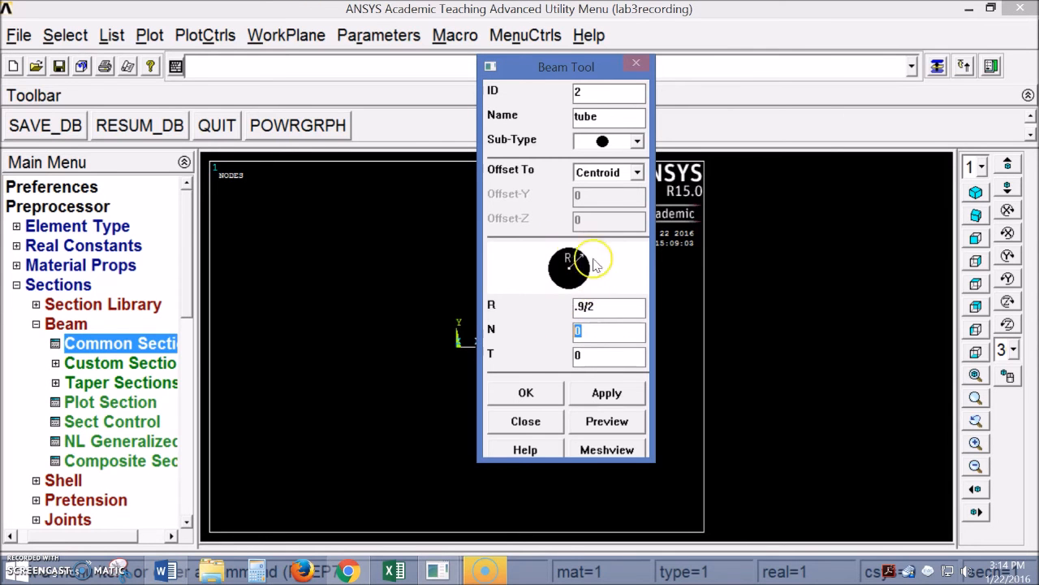
pyautogui.click(590, 331)
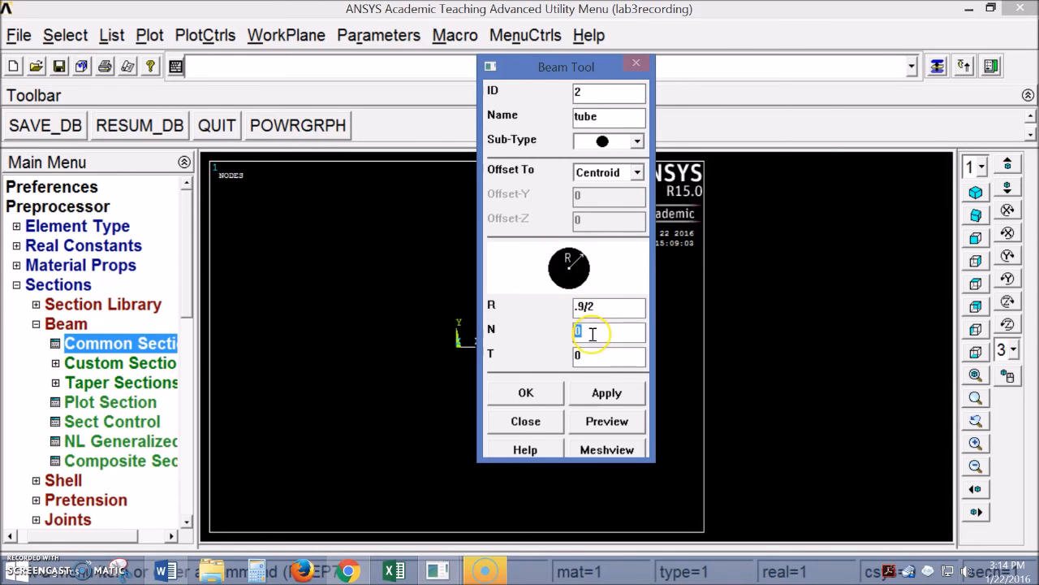
pyautogui.moveTo(590, 332); pyautogui.dragTo(572, 333)
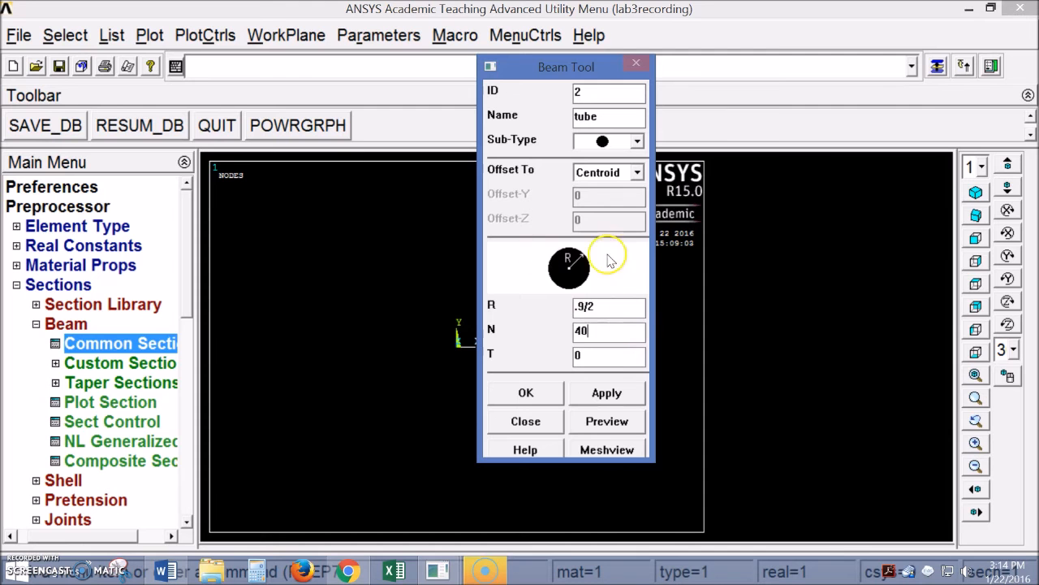
pyautogui.moveTo(613, 355); pyautogui.dragTo(568, 355)
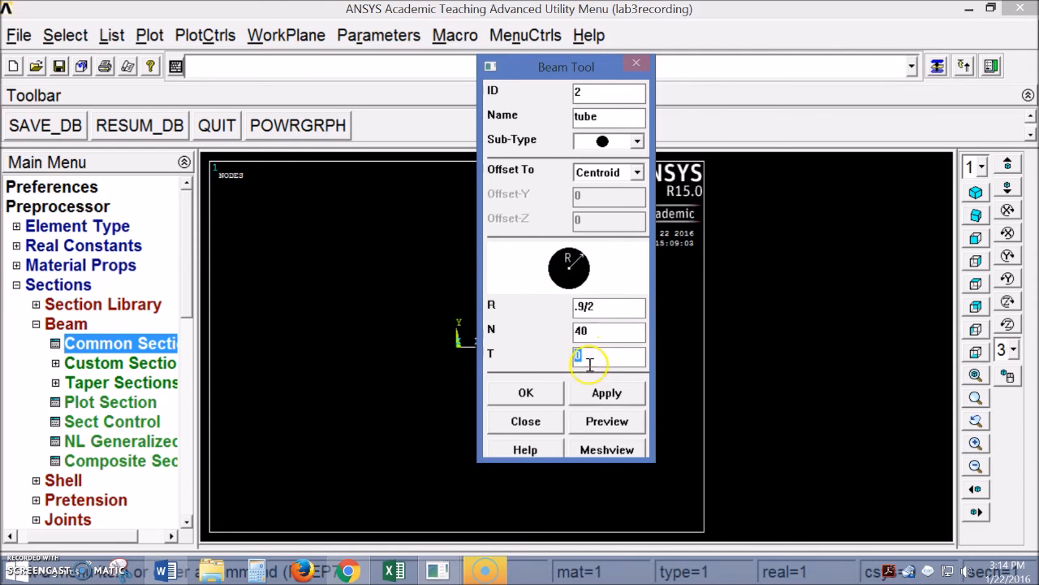
pyautogui.moveTo(593, 356); pyautogui.dragTo(569, 356)
pyautogui.click(546, 397)
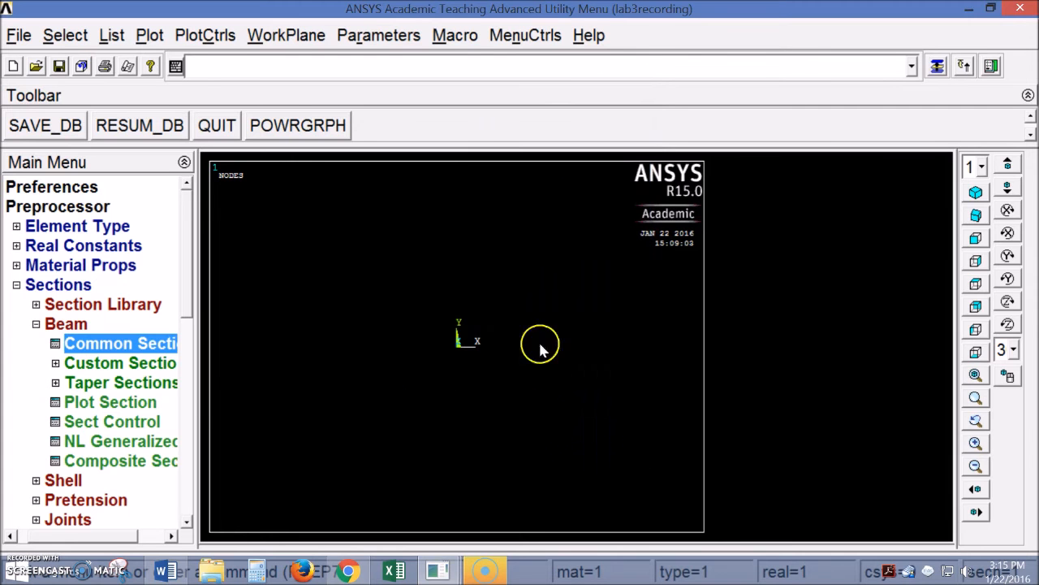
# Open the Create Keypoints In Active CS tool under Modeling
pyautogui.click(34, 324)
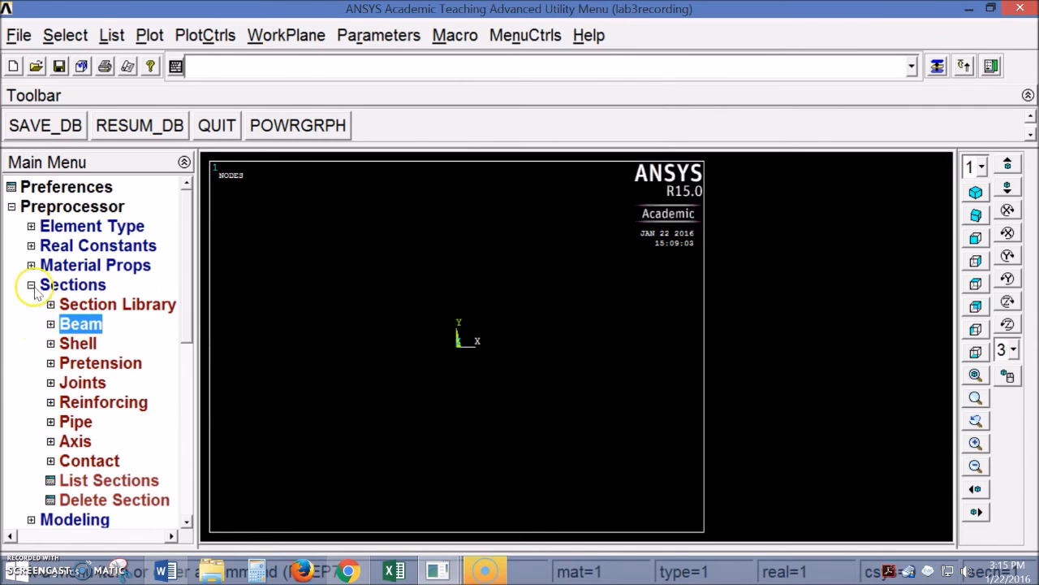
pyautogui.click(32, 286)
pyautogui.scroll(-1, 186, 325)
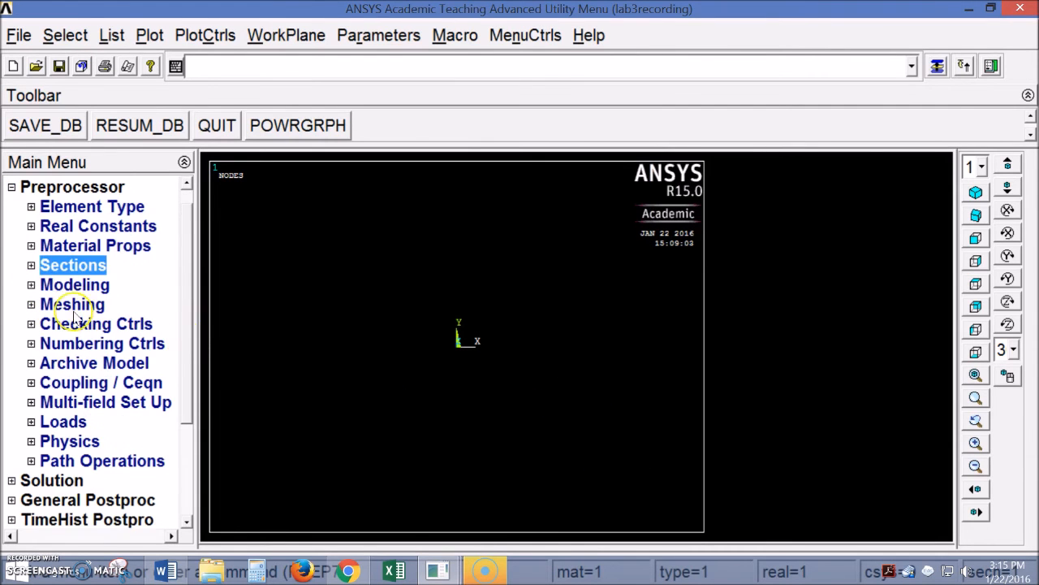
pyautogui.click(30, 284)
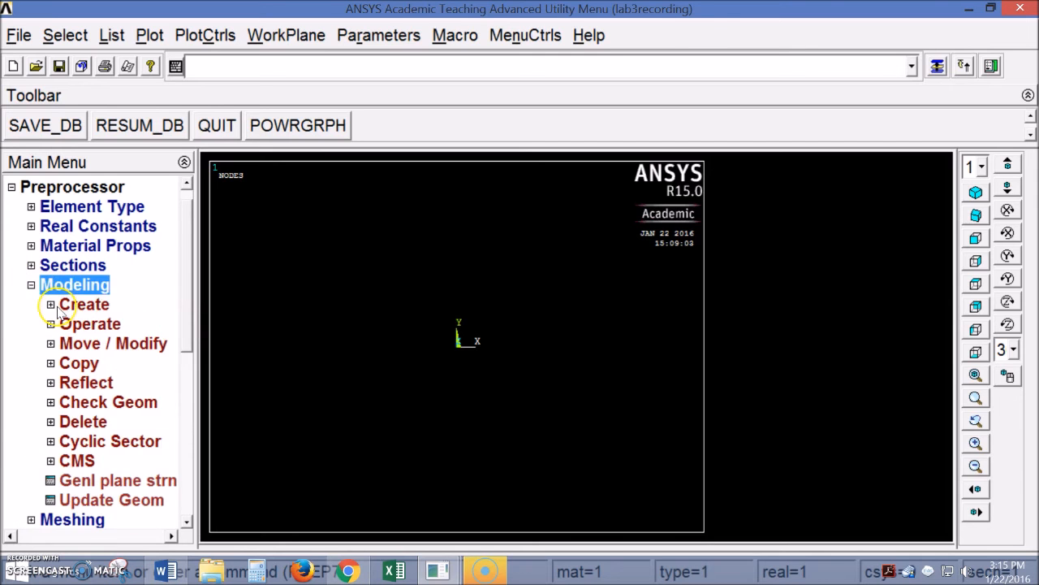
pyautogui.click(54, 305)
pyautogui.click(55, 324)
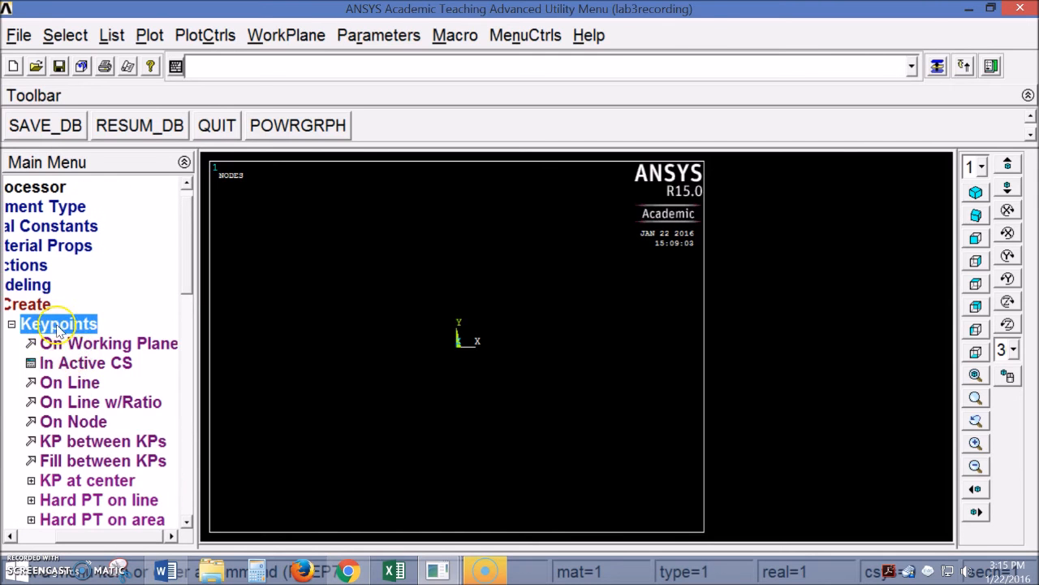
pyautogui.click(75, 367)
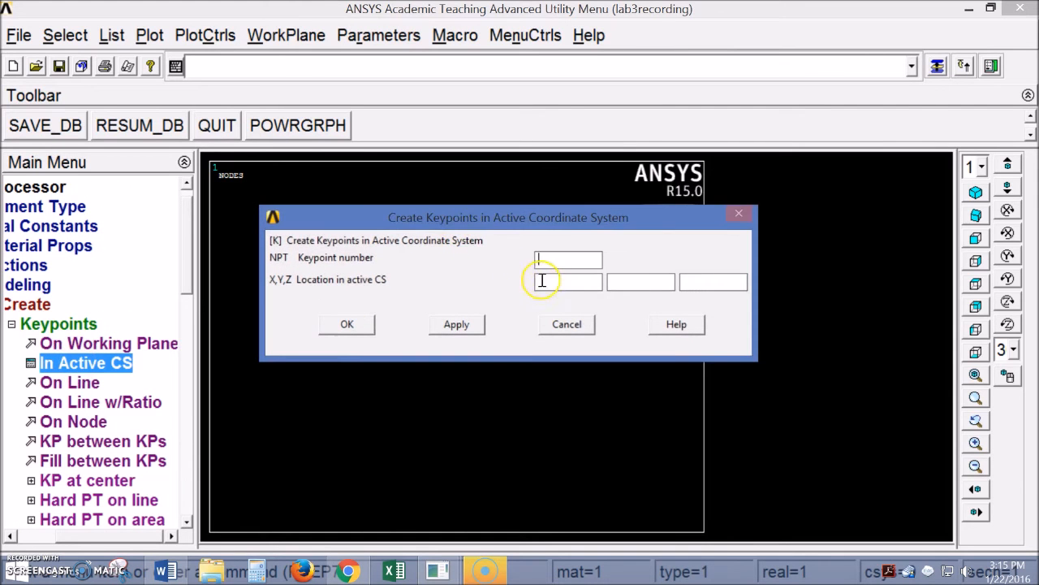
# Create keypoints along the X axis at x = 0, 18 and 18*2
pyautogui.click(544, 280)
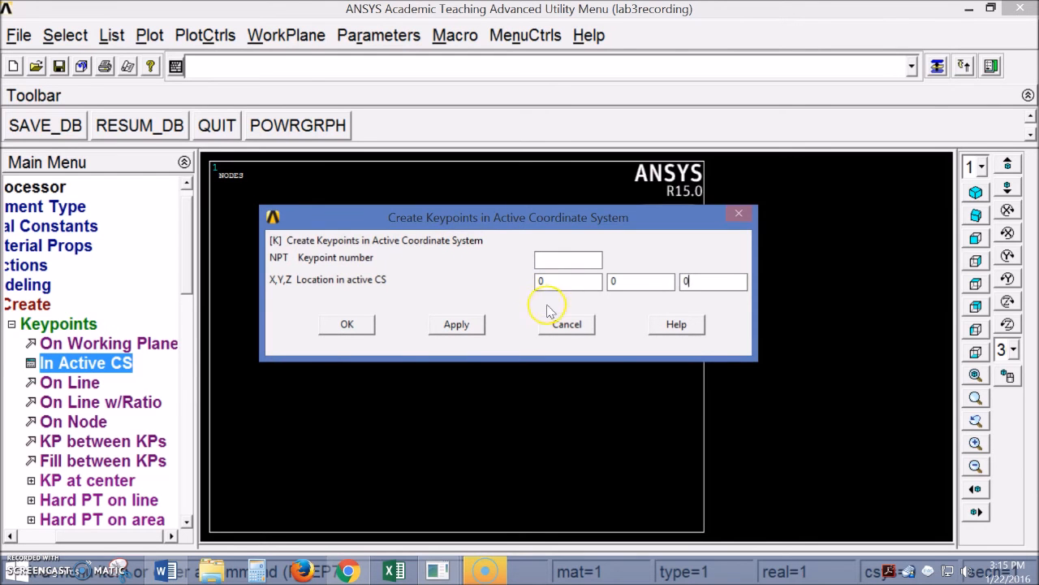
pyautogui.click(456, 324)
pyautogui.moveTo(554, 290)
pyautogui.mouseDown()
pyautogui.moveTo(524, 285)
pyautogui.moveTo(536, 282)
pyautogui.mouseUp()
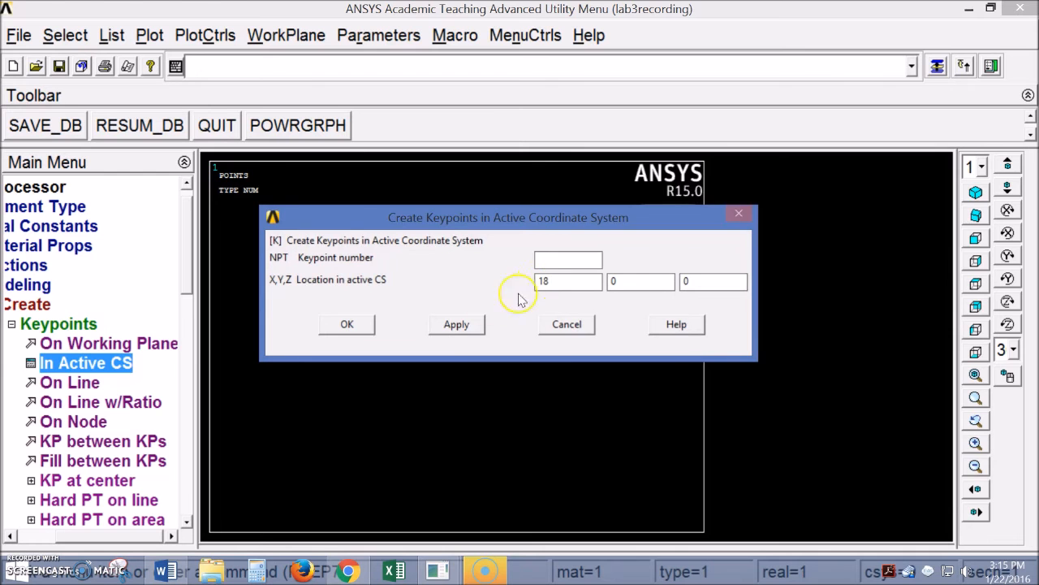
pyautogui.click(457, 324)
pyautogui.click(569, 280)
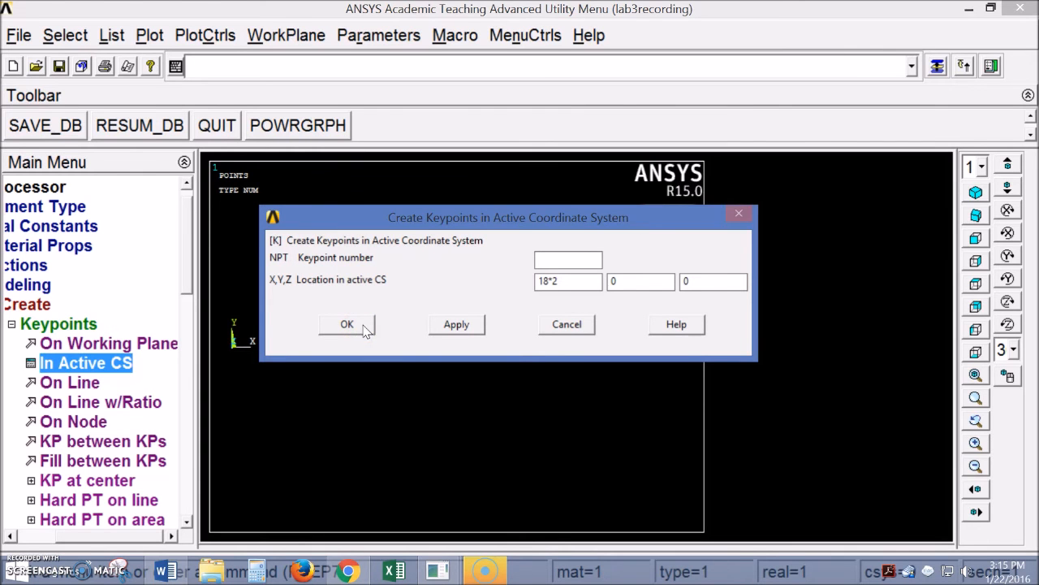
pyautogui.click(348, 324)
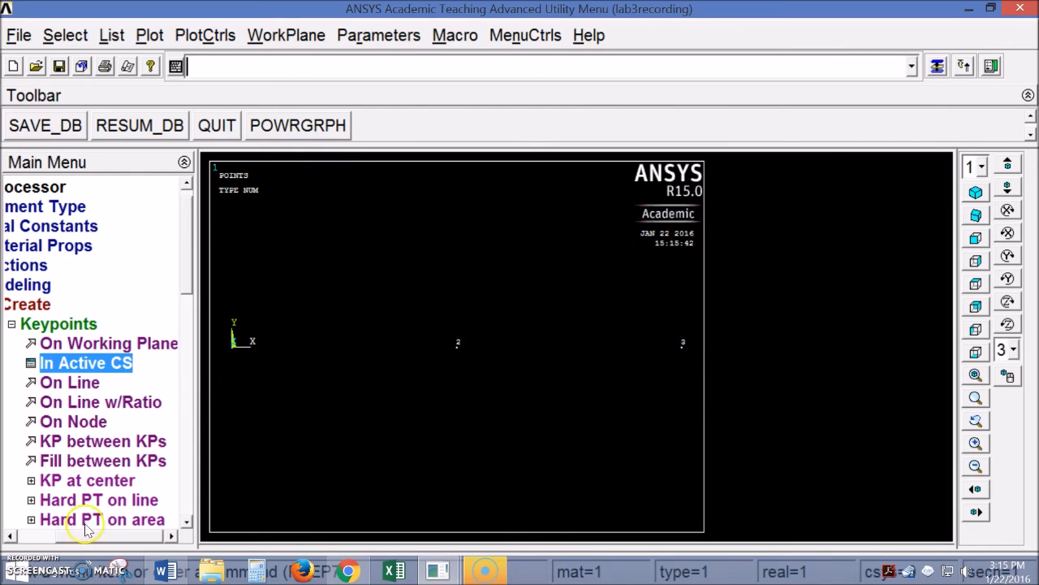
pyautogui.moveTo(89, 540); pyautogui.dragTo(73, 532)
# Draw straight lines connecting keypoints 1–2 and 2–3
pyautogui.click(35, 324)
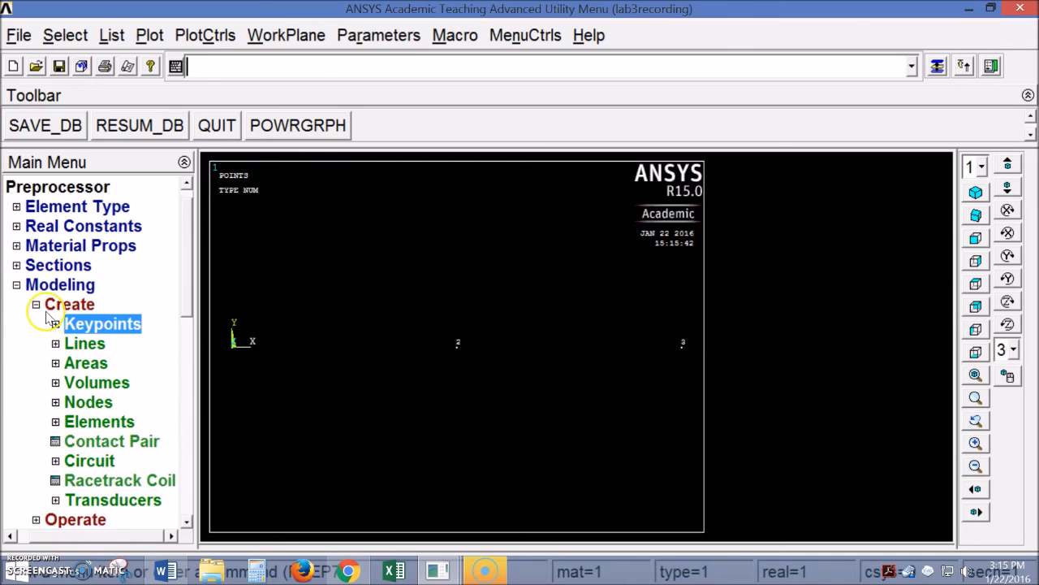
pyautogui.click(55, 344)
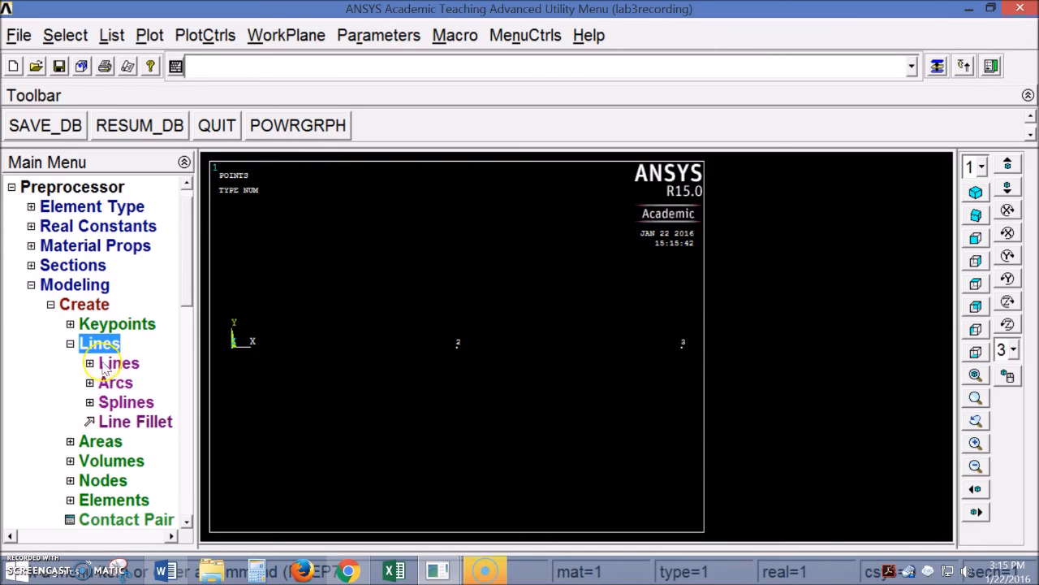
pyautogui.click(87, 364)
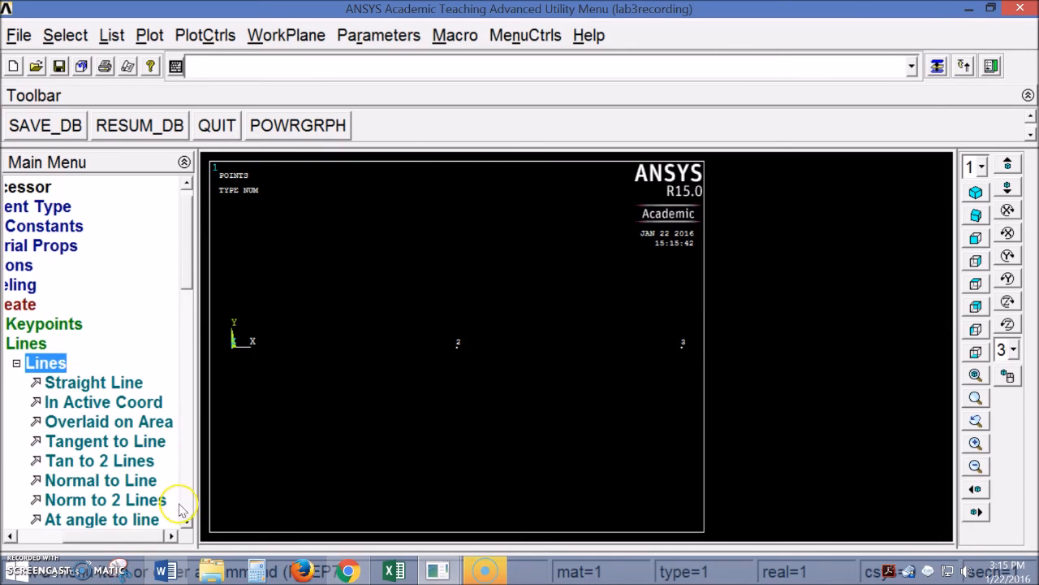
pyautogui.moveTo(198, 487); pyautogui.dragTo(235, 486)
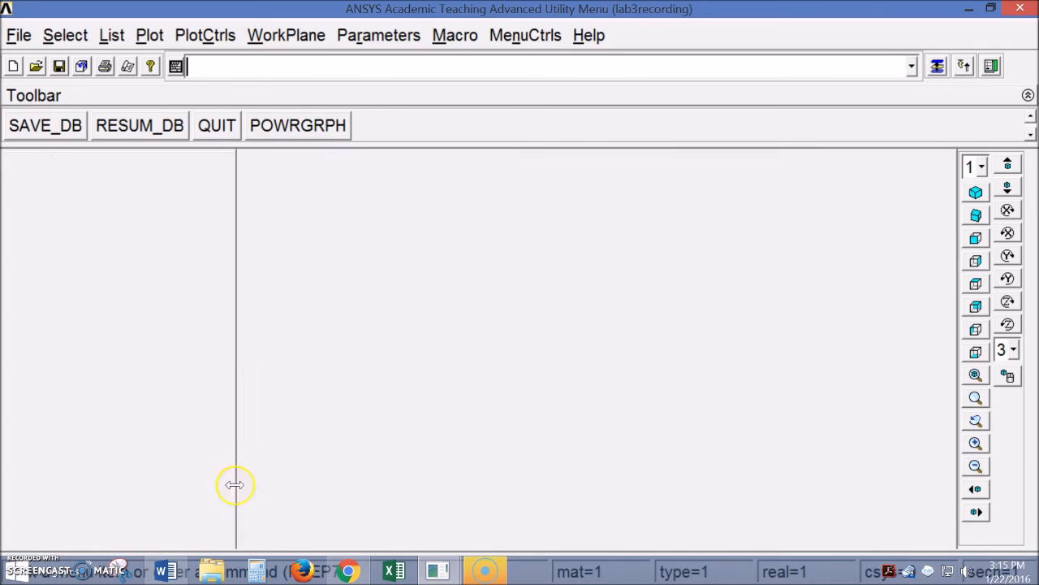
pyautogui.click(126, 385)
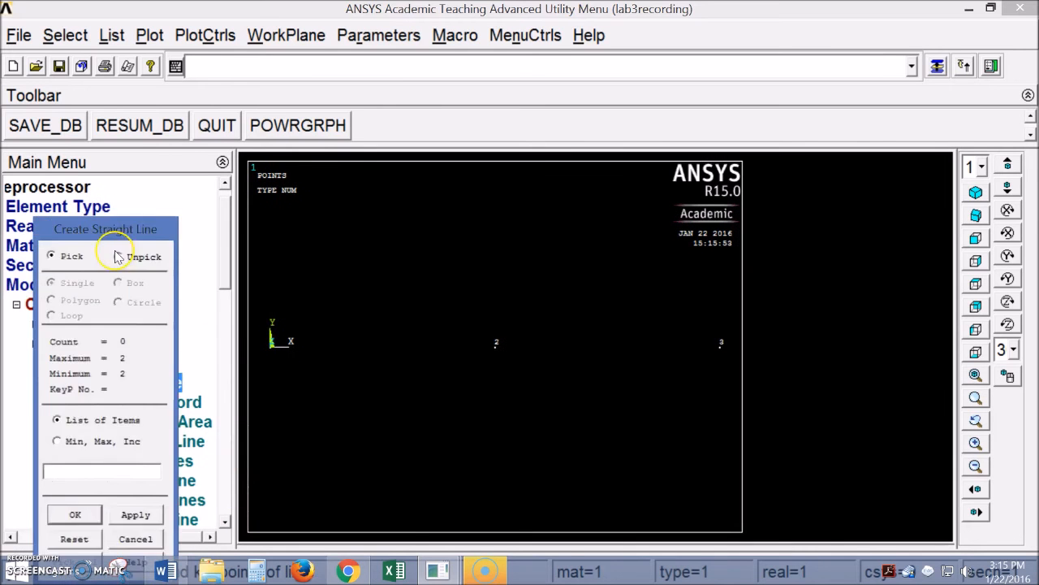
pyautogui.click(272, 345)
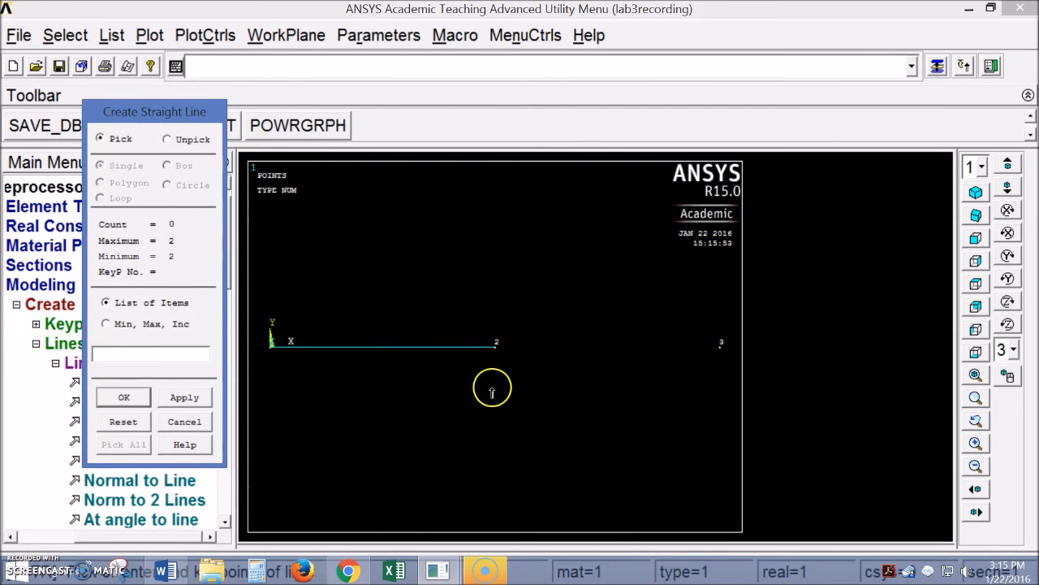
pyautogui.click(495, 345)
pyautogui.click(679, 353)
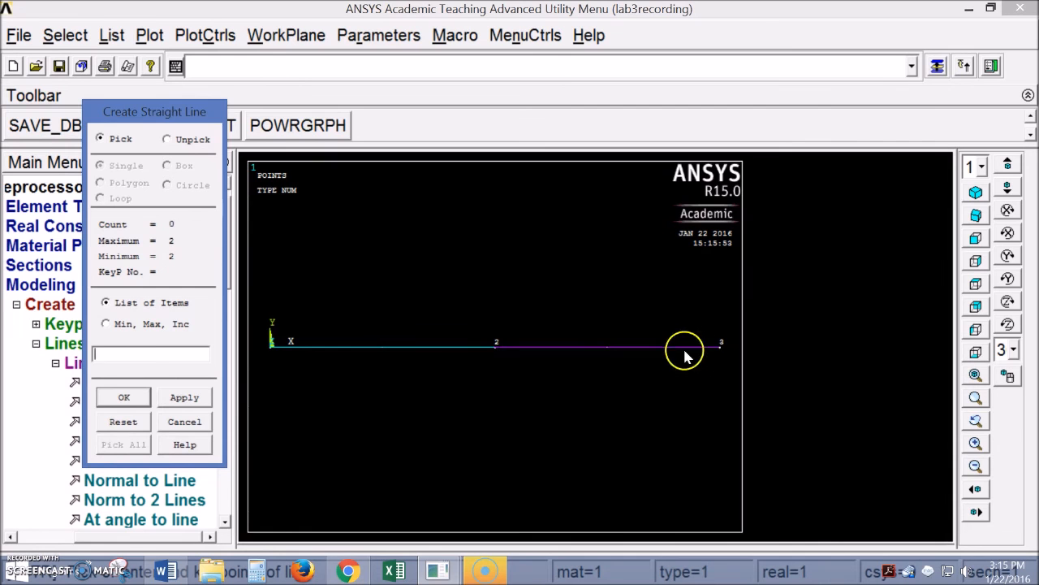
pyautogui.click(130, 402)
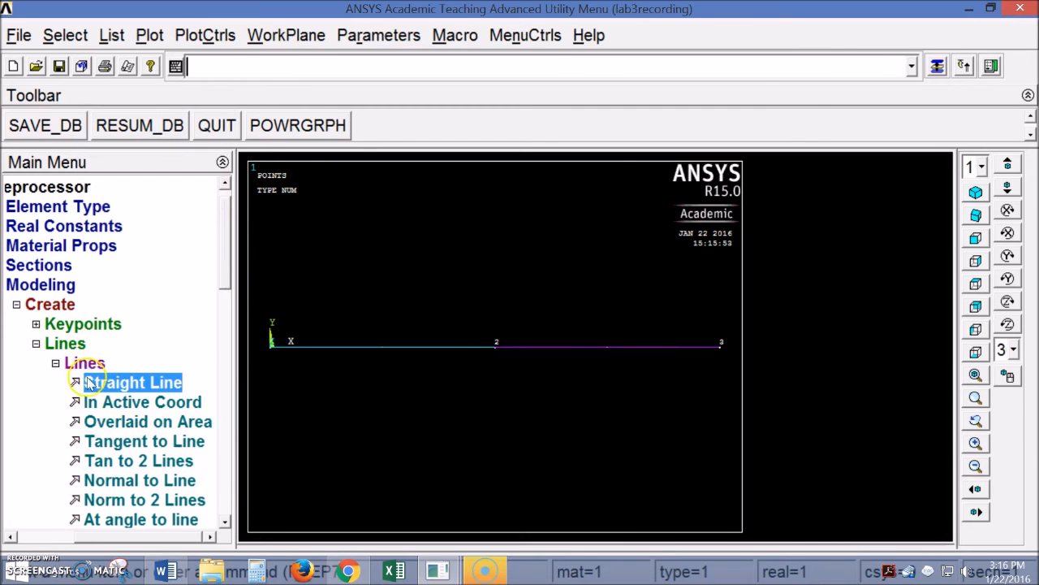
pyautogui.click(17, 304)
# Open Mesh Attributes for Picked Lines and select the left beam line
pyautogui.click(30, 286)
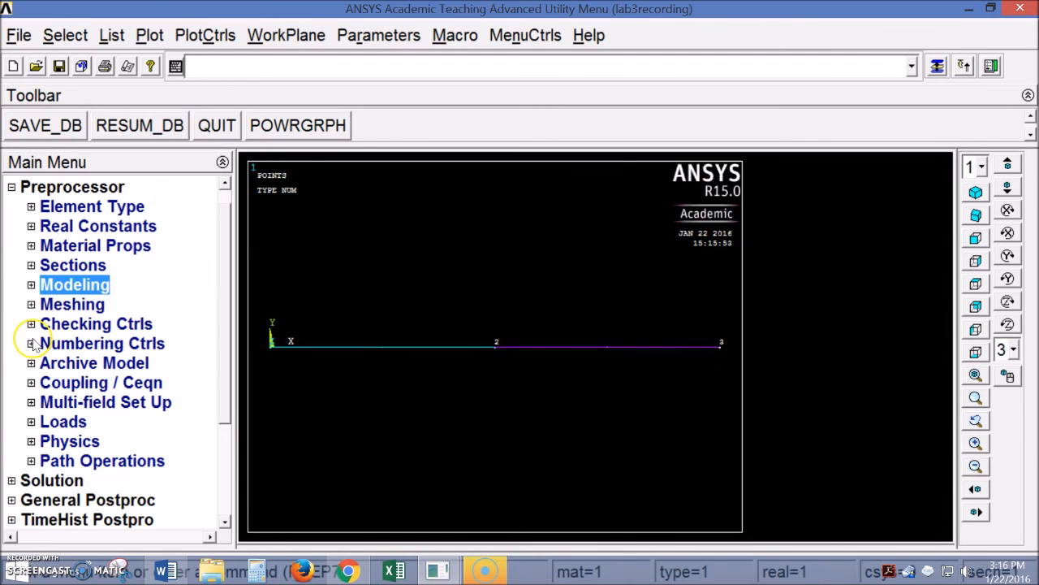
pyautogui.click(31, 304)
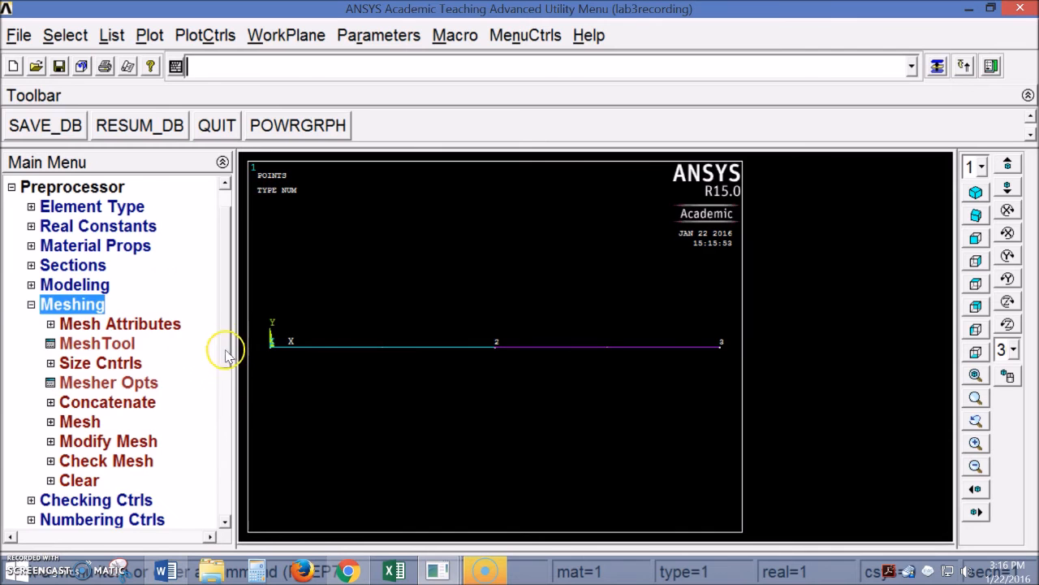
pyautogui.moveTo(226, 349); pyautogui.dragTo(221, 359)
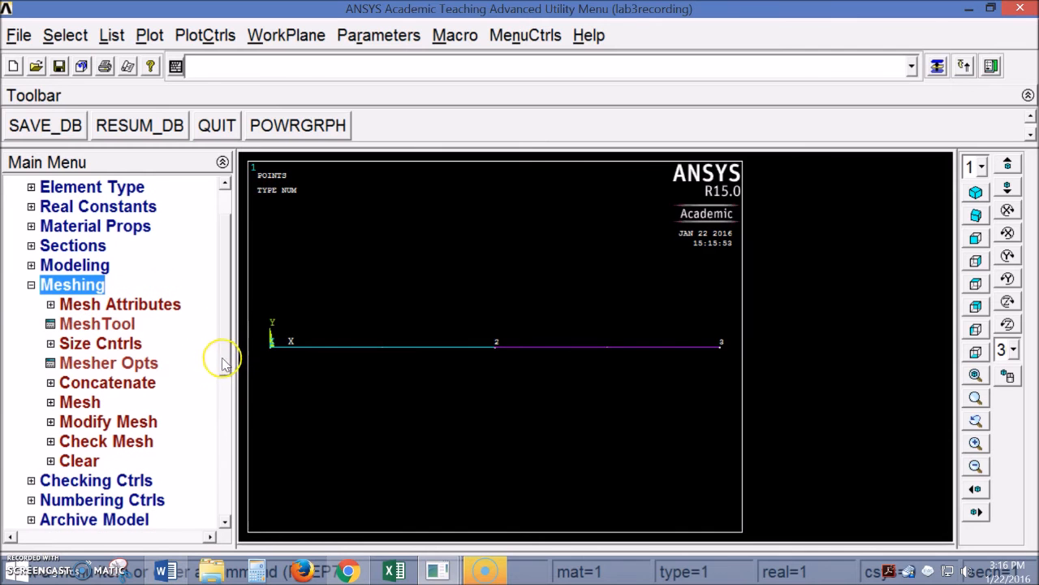
pyautogui.click(51, 305)
pyautogui.moveTo(224, 316); pyautogui.dragTo(225, 329)
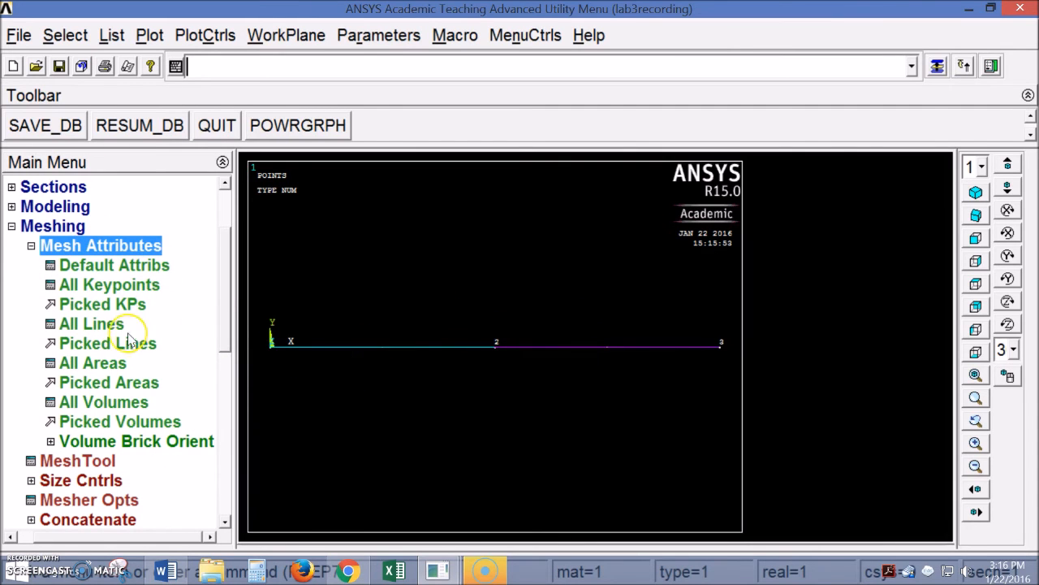
pyautogui.click(103, 343)
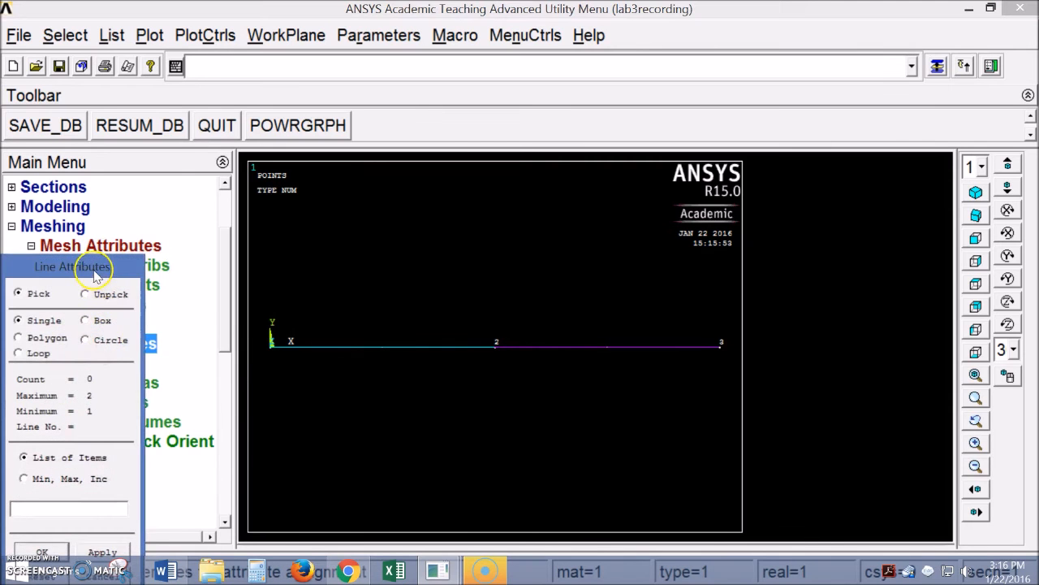
pyautogui.moveTo(98, 262); pyautogui.dragTo(154, 142)
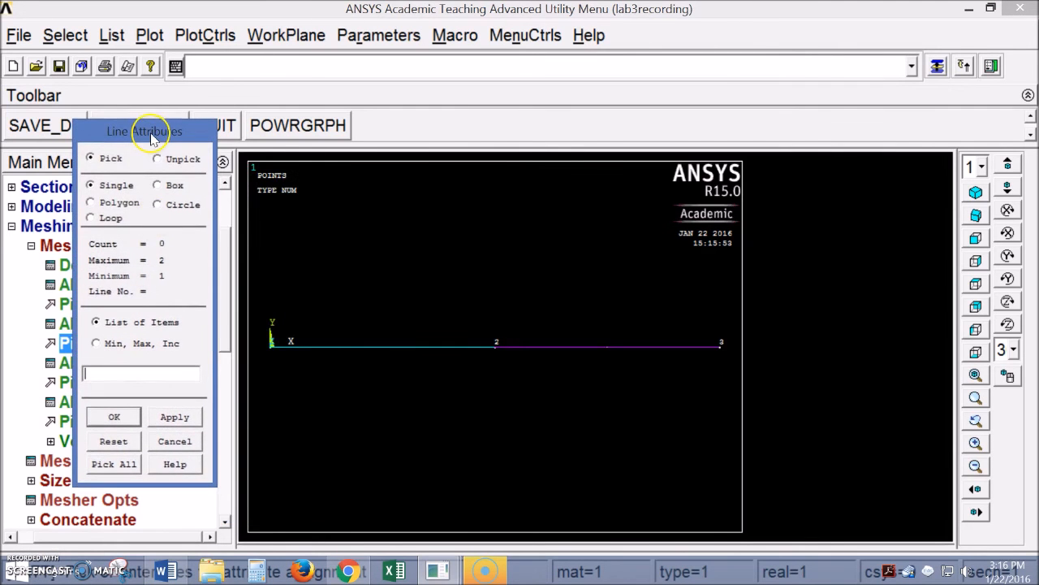
pyautogui.click(323, 347)
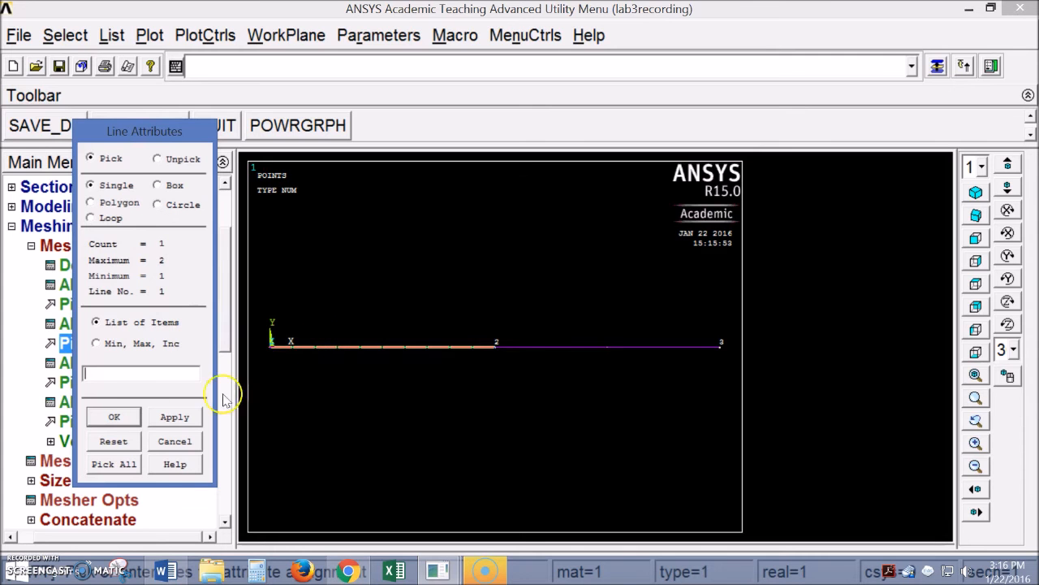
pyautogui.click(114, 417)
# Assign material 1, element type BEAM188 and the square section to the left line
pyautogui.moveTo(580, 173); pyautogui.dragTo(562, 216)
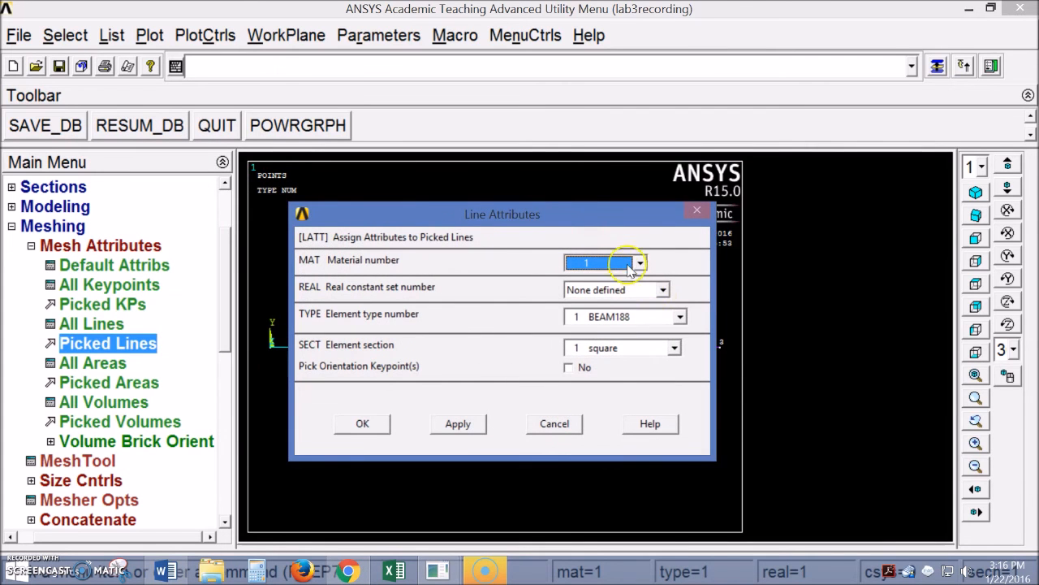
pyautogui.click(611, 263)
pyautogui.click(610, 280)
pyautogui.click(651, 316)
pyautogui.click(641, 331)
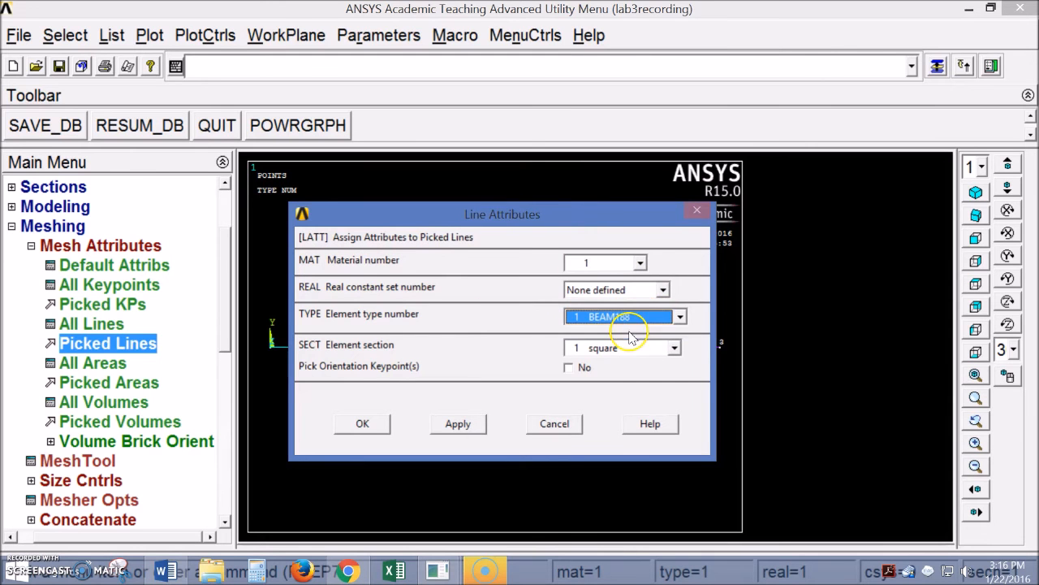
pyautogui.click(650, 347)
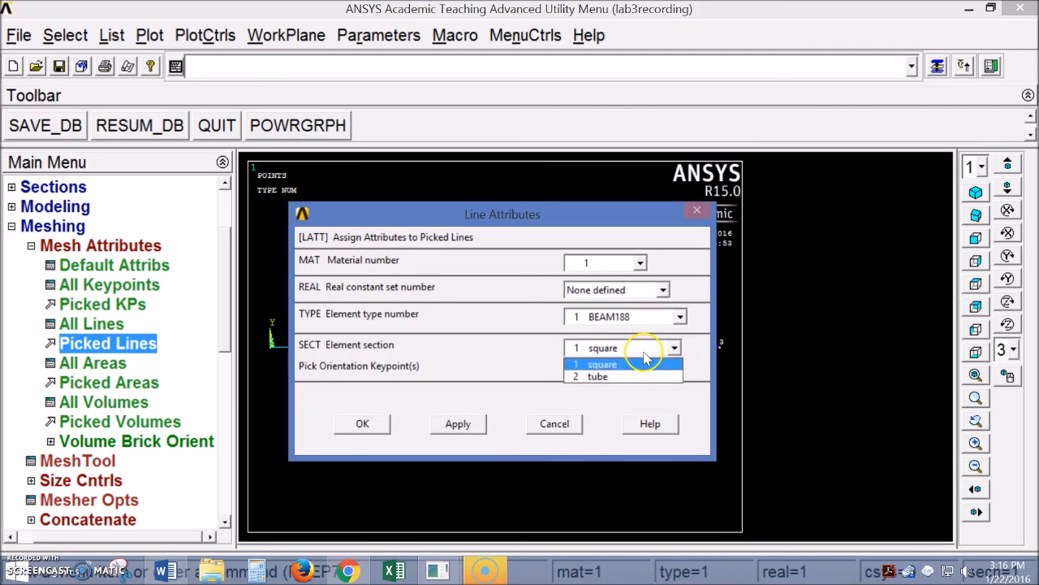
pyautogui.click(605, 364)
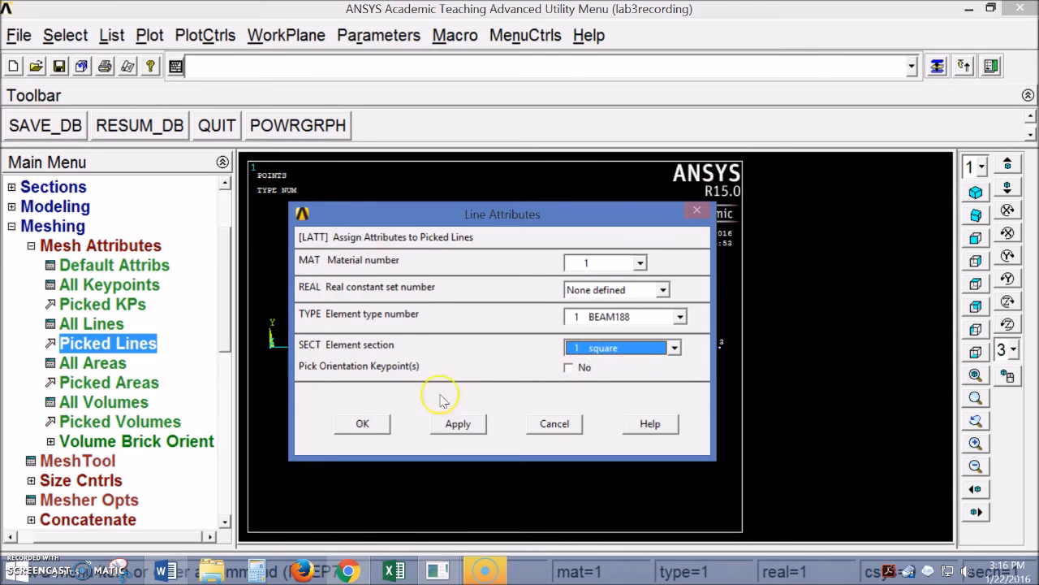
pyautogui.click(568, 367)
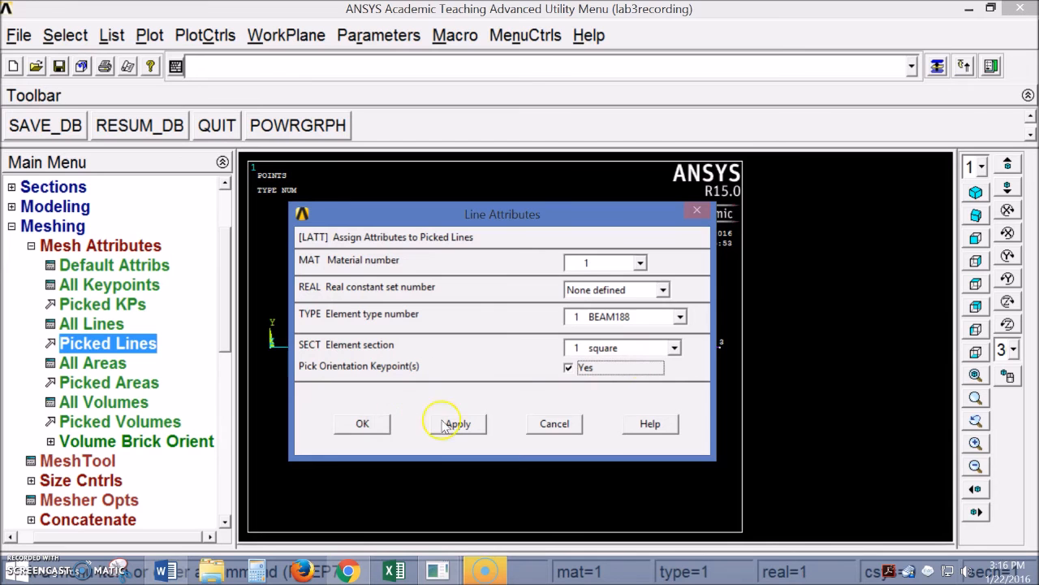
pyautogui.click(605, 375)
pyautogui.click(369, 424)
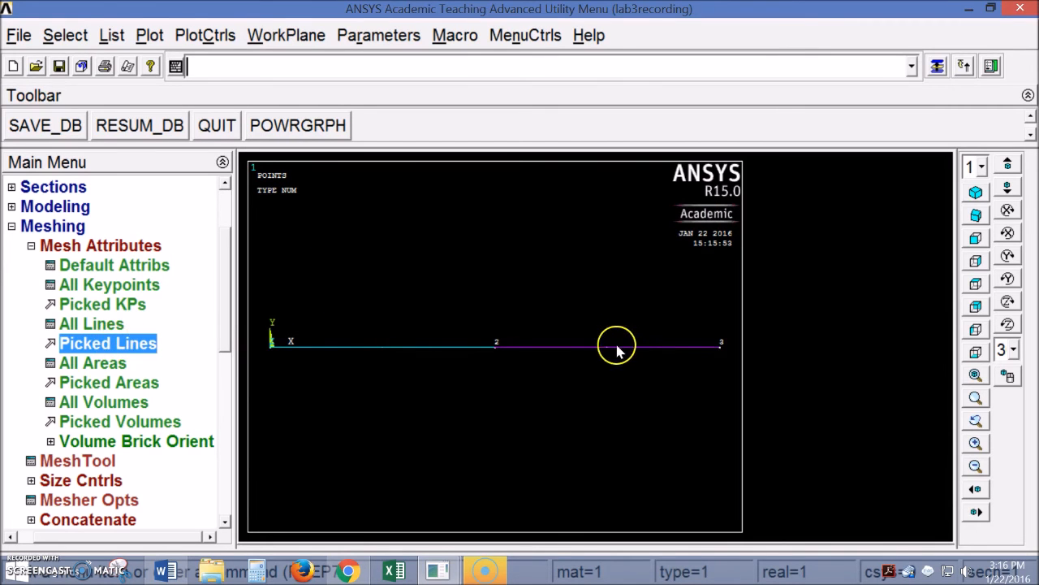
# Pick the right line between keypoints 2 and 3 and choose the tube section
pyautogui.click(99, 346)
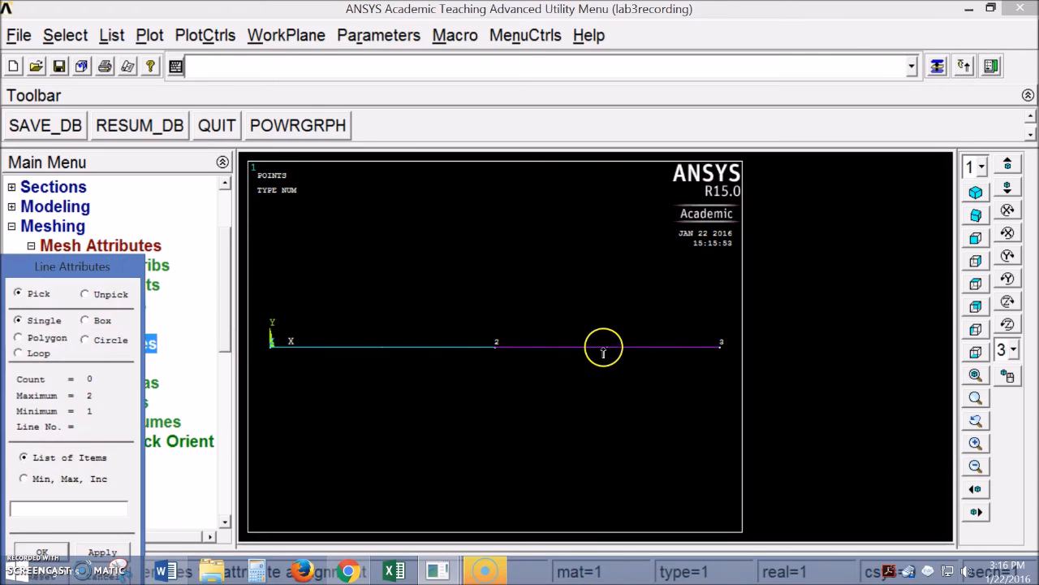
pyautogui.click(601, 347)
pyautogui.click(42, 550)
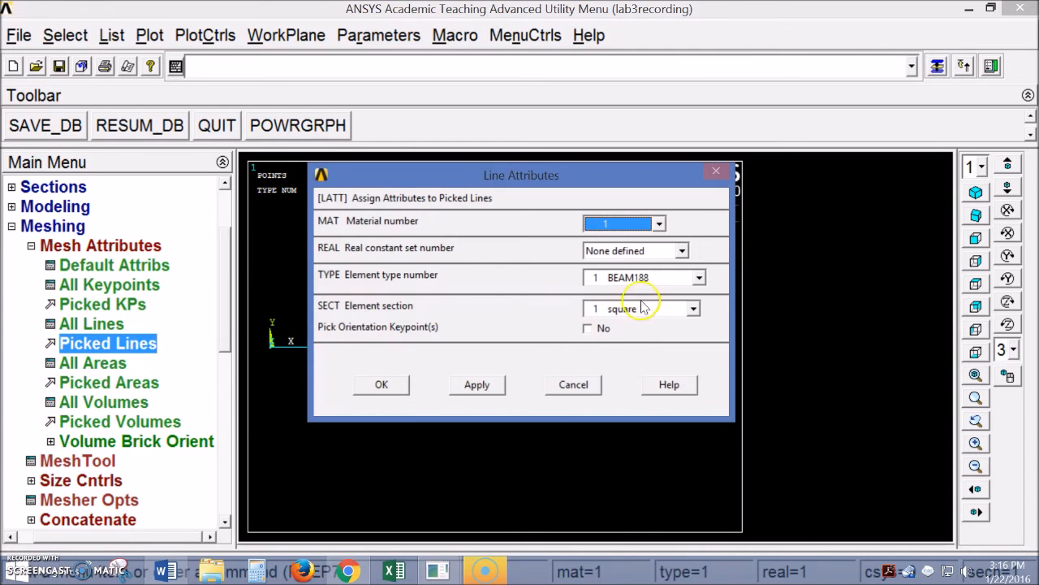
pyautogui.click(605, 308)
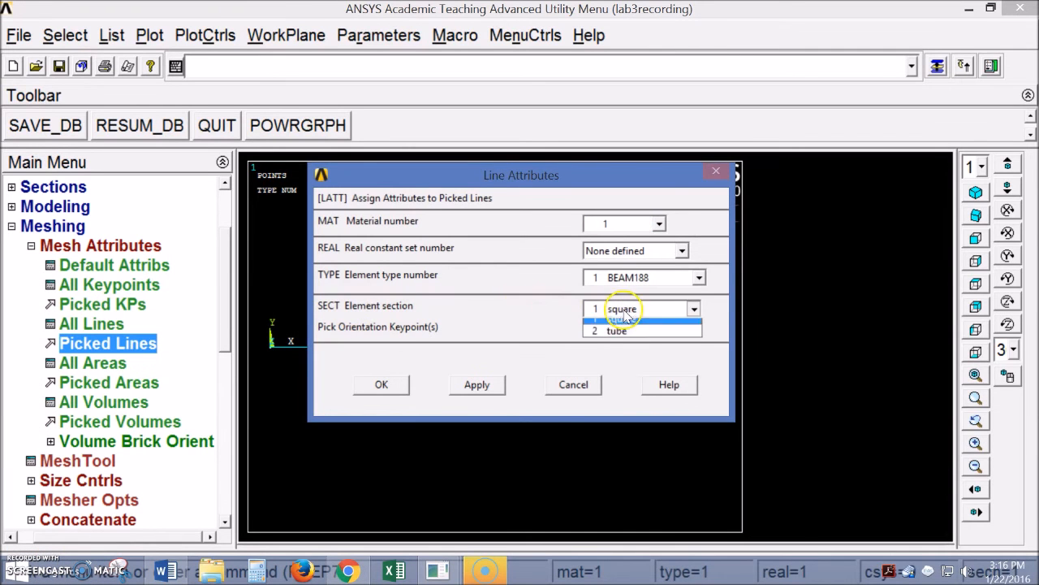
pyautogui.click(629, 339)
# Assign the tube section to the right beam line
pyautogui.click(395, 384)
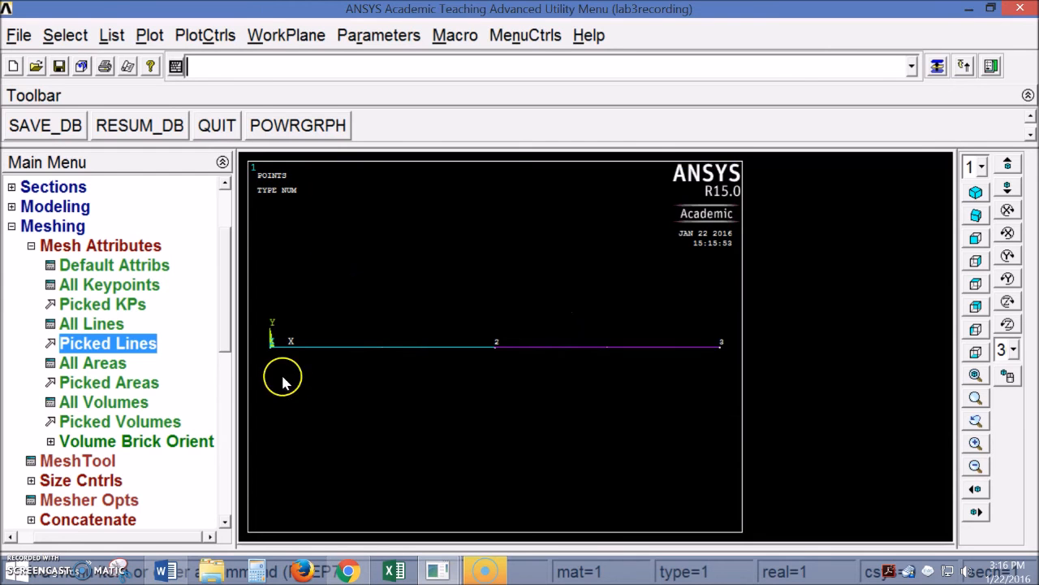
pyautogui.moveTo(225, 279)
pyautogui.mouseDown()
pyautogui.moveTo(225, 325)
pyautogui.moveTo(225, 293)
pyautogui.mouseUp()
pyautogui.click(51, 226)
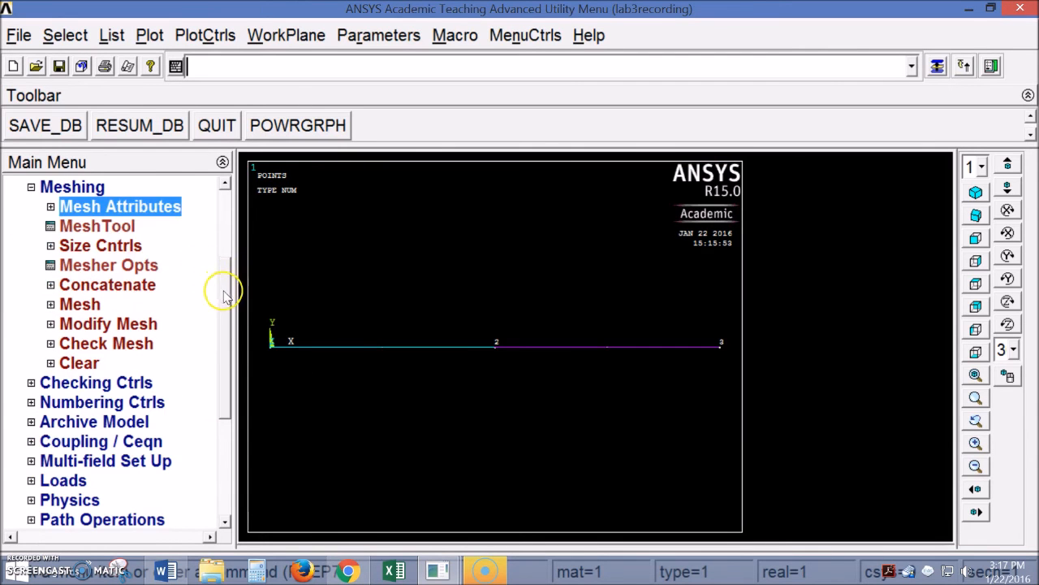
# Set a manual number of element divisions (NDIV) on all lines
pyautogui.click(51, 245)
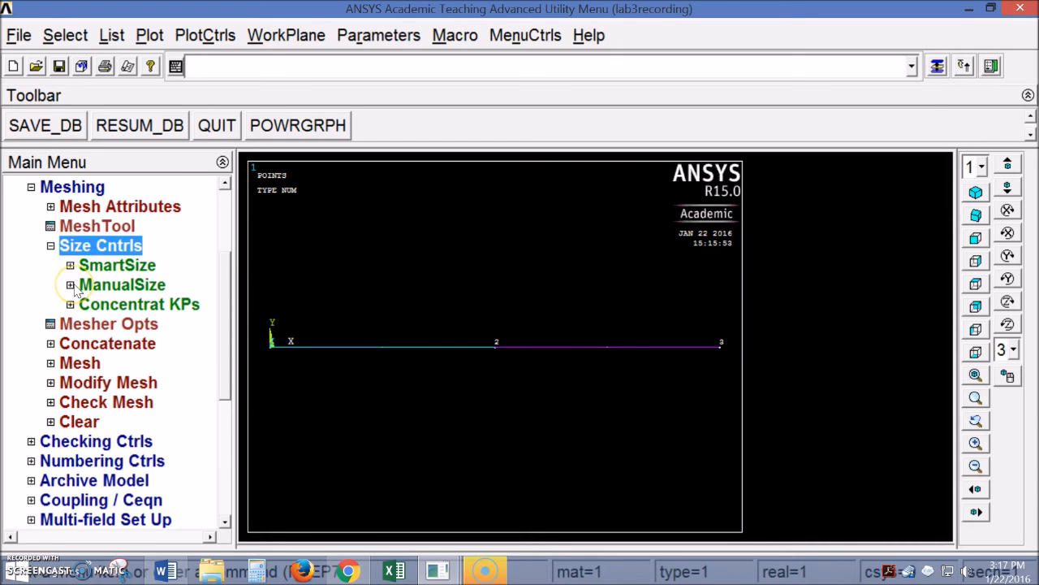
pyautogui.click(71, 285)
pyautogui.click(90, 344)
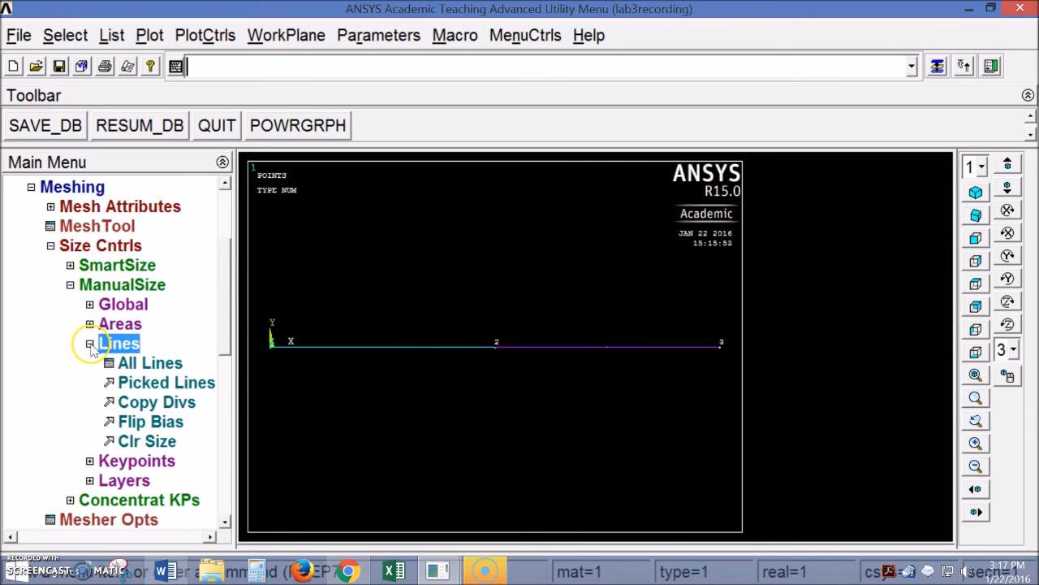
pyautogui.click(148, 367)
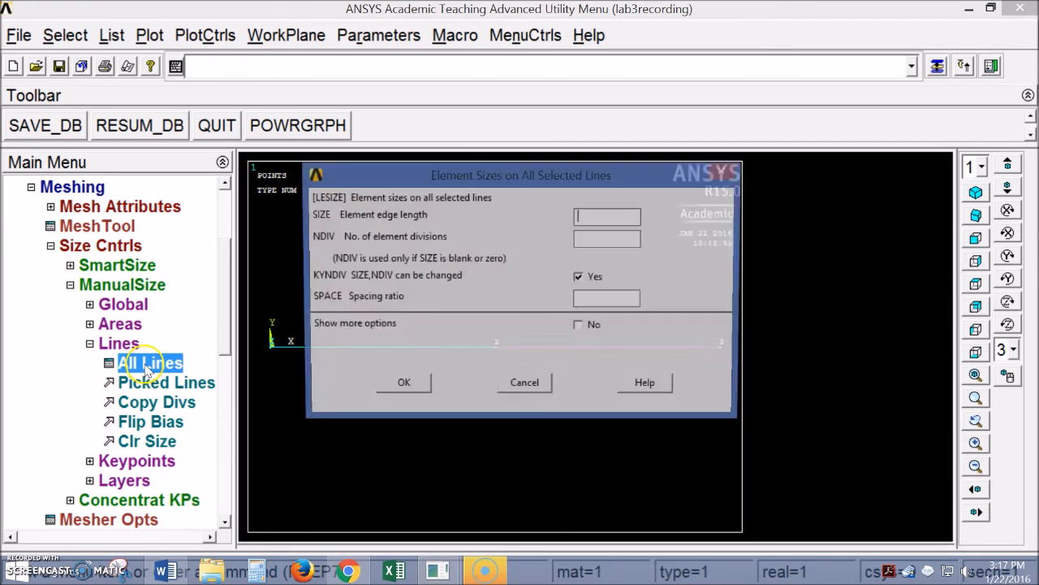
pyautogui.moveTo(492, 171); pyautogui.dragTo(499, 200)
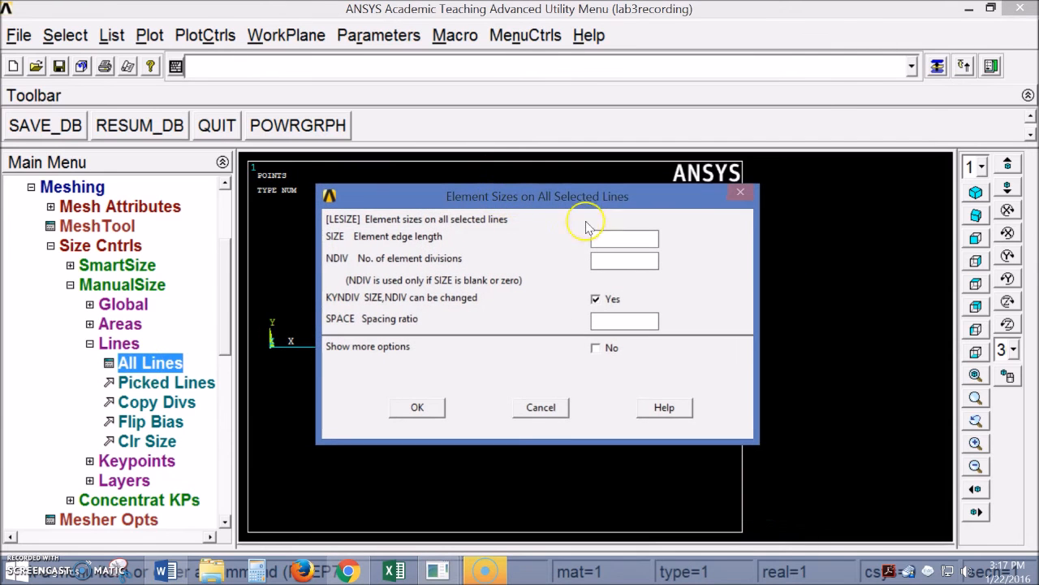
pyautogui.click(622, 261)
pyautogui.click(428, 408)
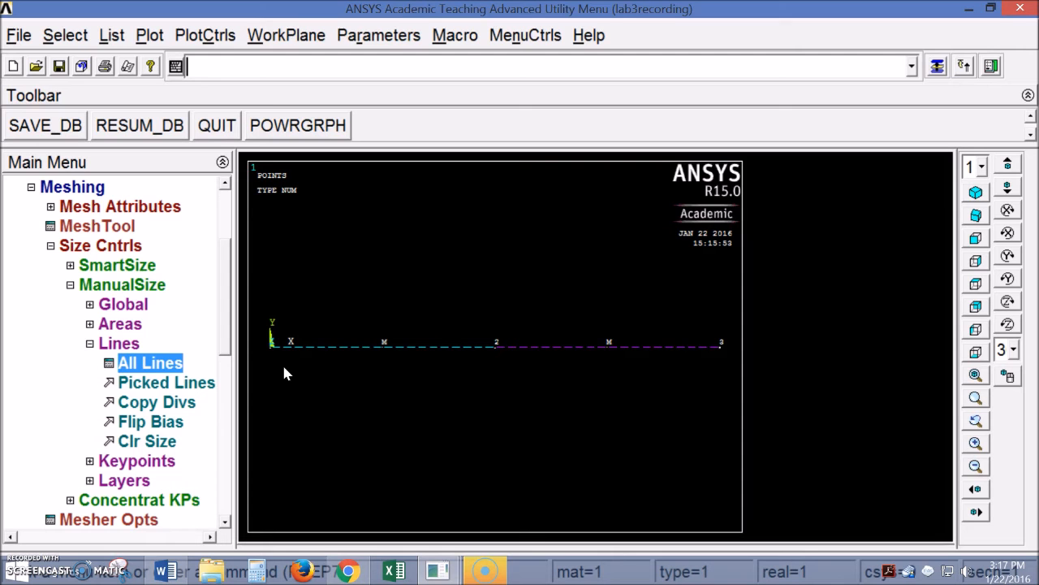
pyautogui.click(90, 343)
# Mesh both lines of the two-section beam into beam elements along X
pyautogui.click(70, 284)
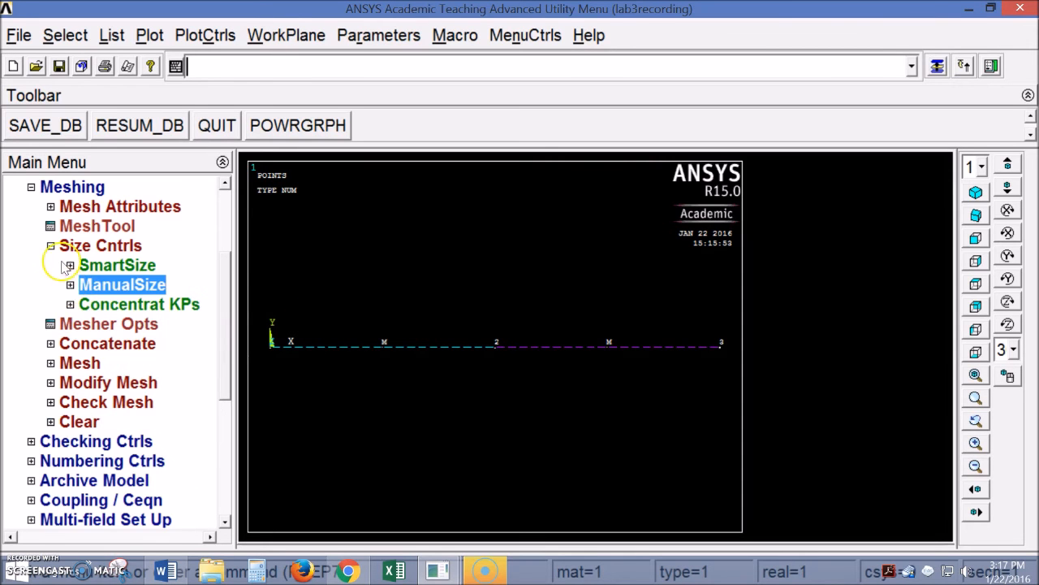
pyautogui.click(51, 247)
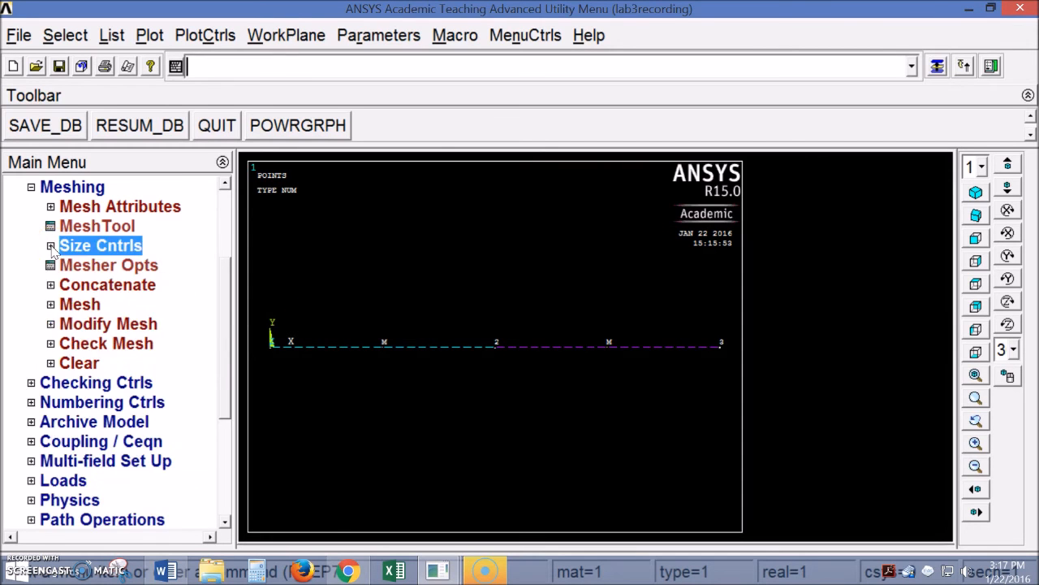
pyautogui.scroll(1, 225, 305)
pyautogui.scroll(-1, 226, 305)
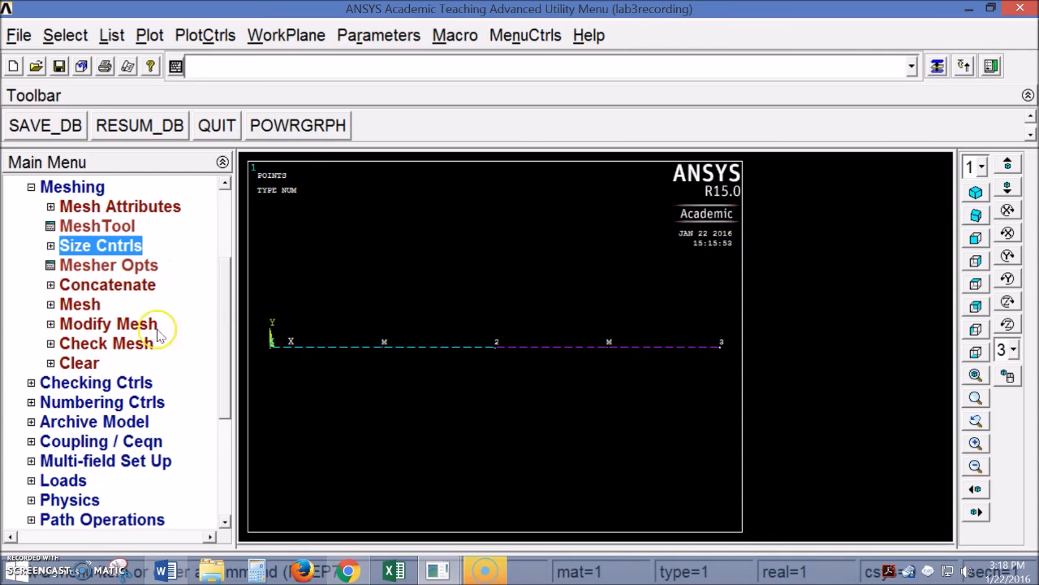
pyautogui.click(50, 303)
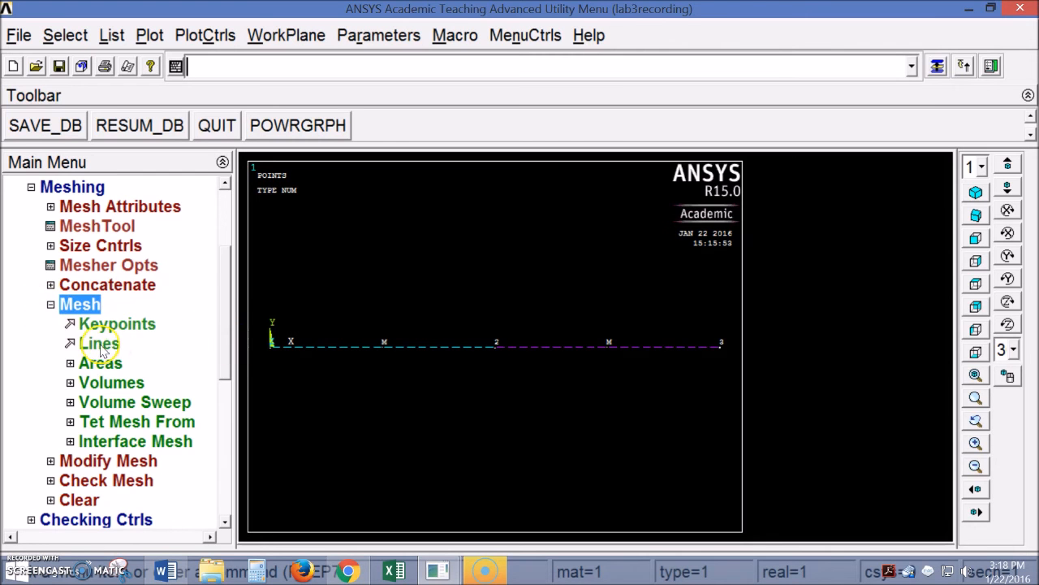
pyautogui.click(98, 344)
pyautogui.moveTo(88, 276); pyautogui.dragTo(298, 177)
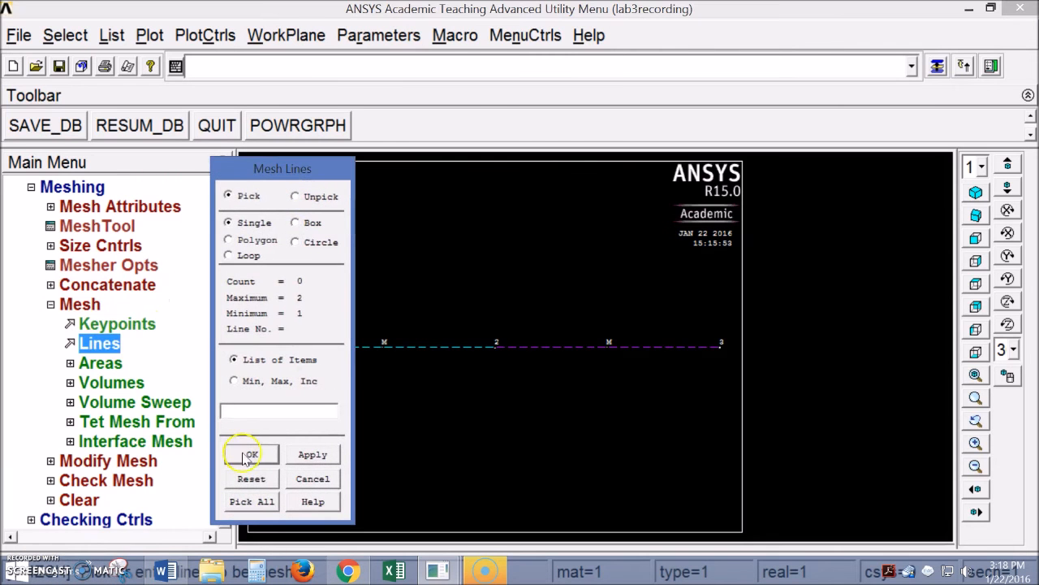
pyautogui.click(252, 502)
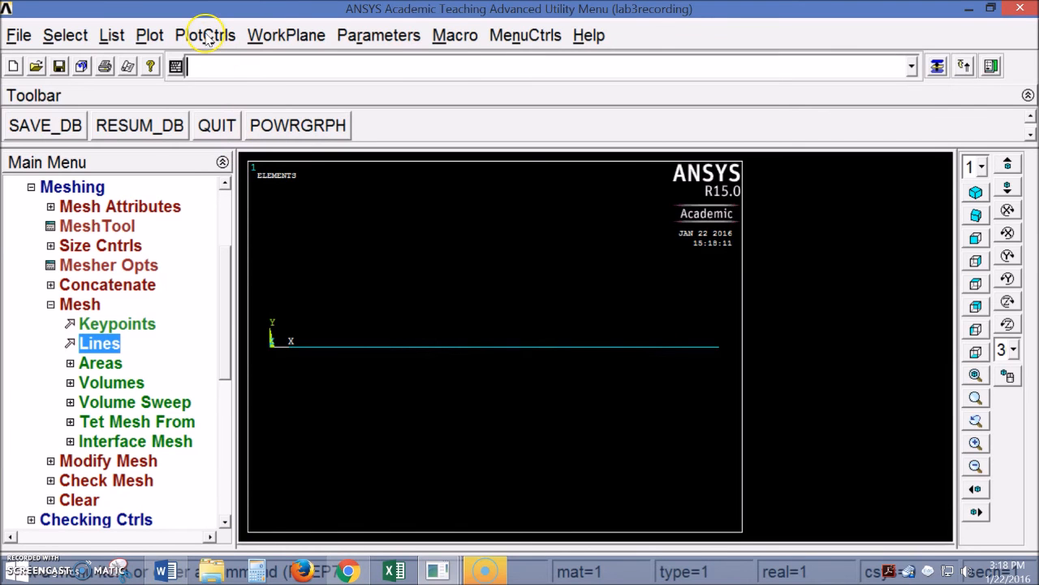
# Turn /ESHAPE on so elements show their real square and tube cross-sections
pyautogui.click(207, 37)
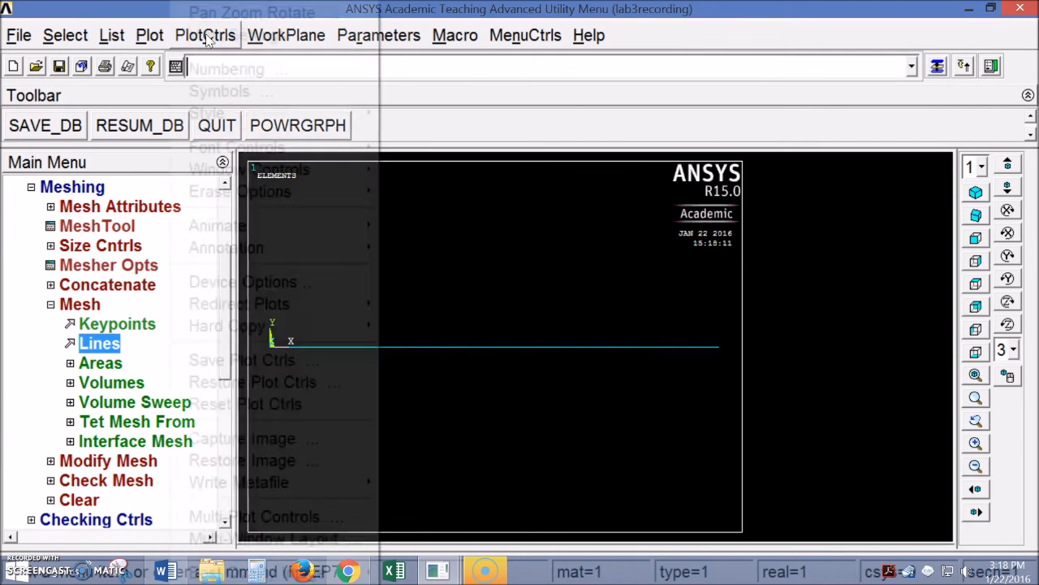
pyautogui.moveTo(247, 118)
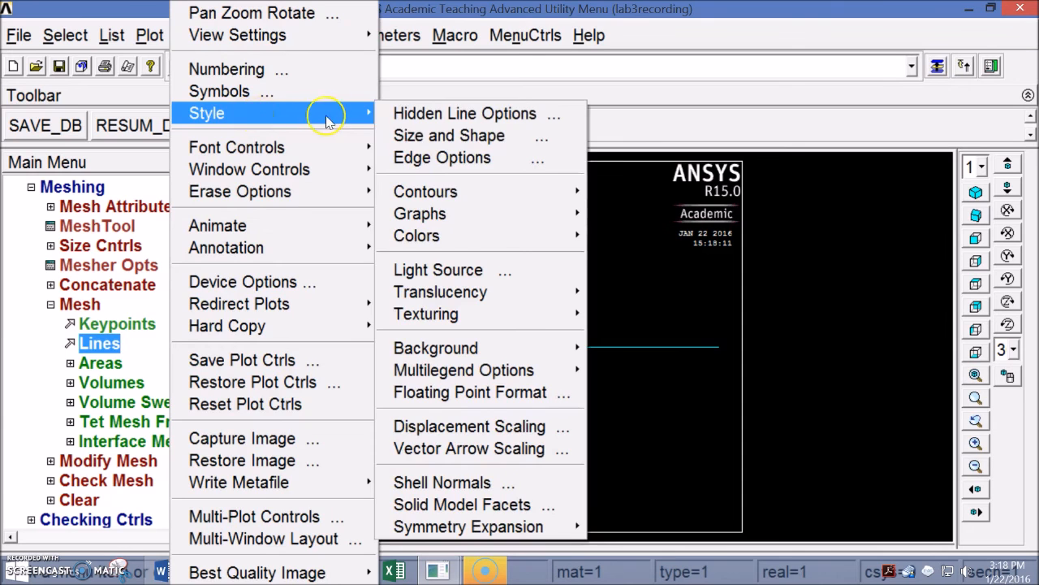
pyautogui.click(167, 14)
pyautogui.click(197, 34)
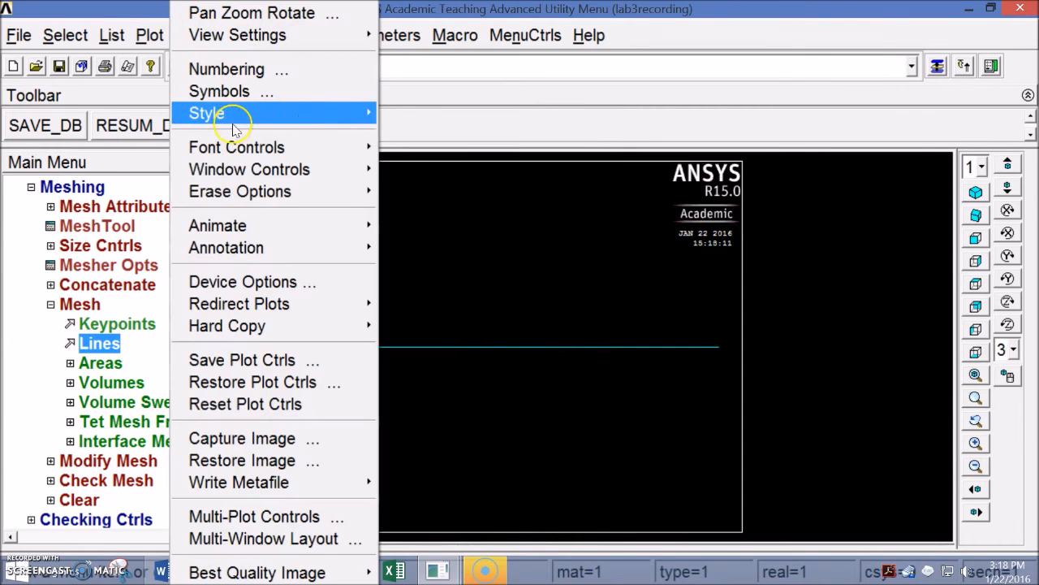
pyautogui.moveTo(259, 114)
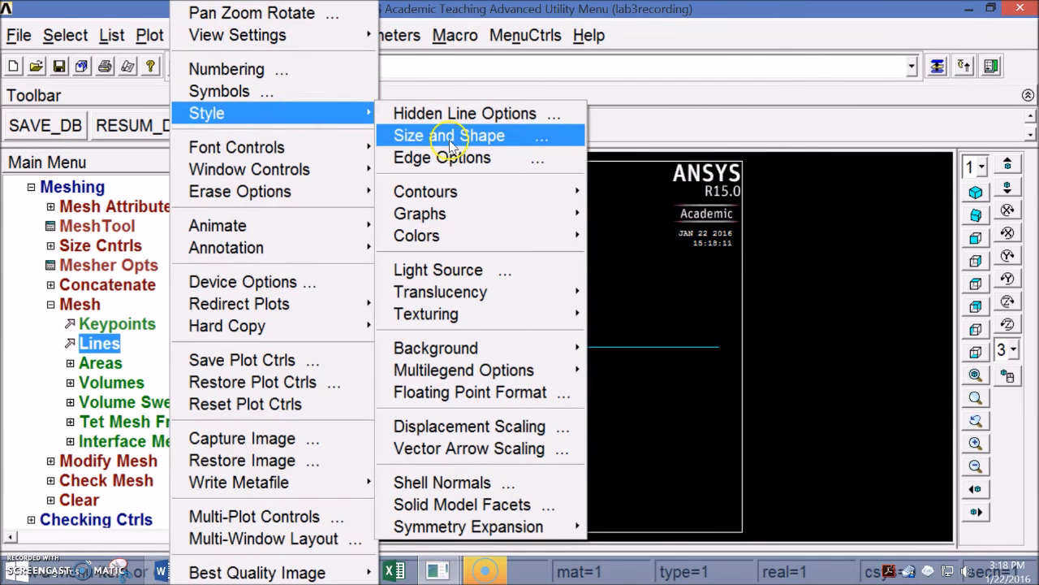
pyautogui.click(453, 138)
pyautogui.click(588, 144)
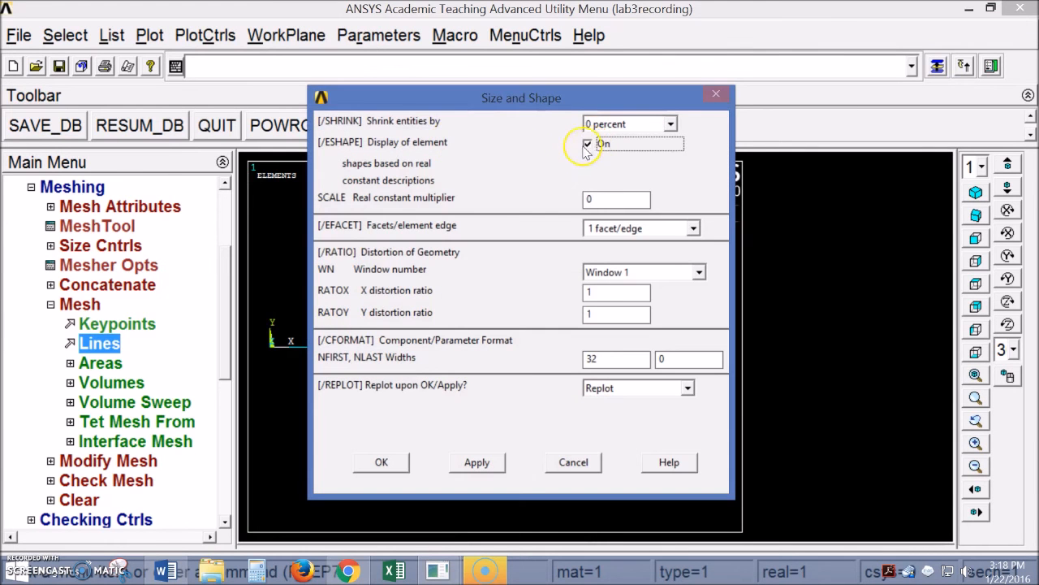
pyautogui.click(386, 462)
pyautogui.click(50, 305)
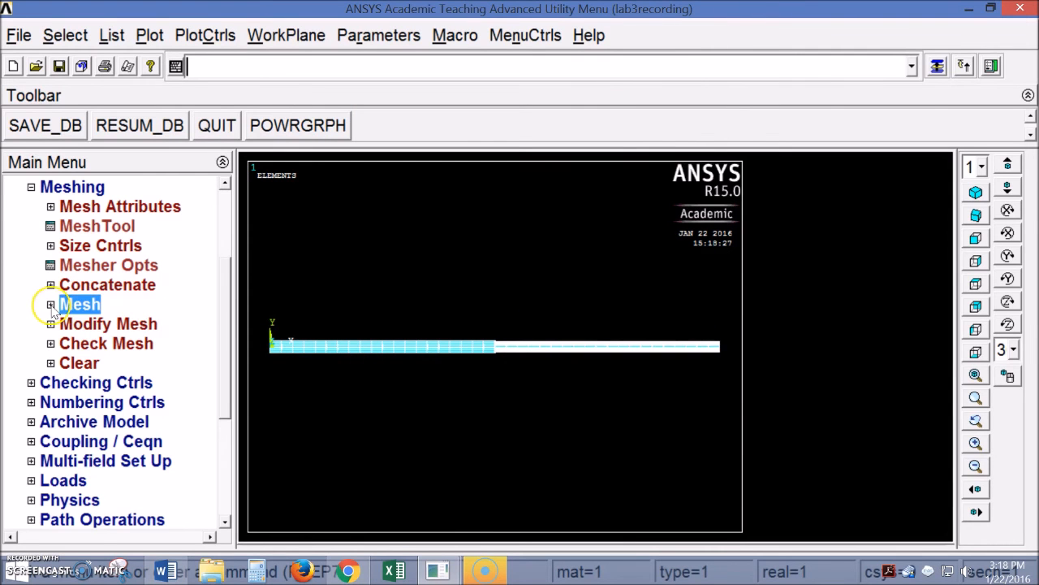
# Rotate the beam to a 3-D view and replot it with element outline style None
pyautogui.click(31, 188)
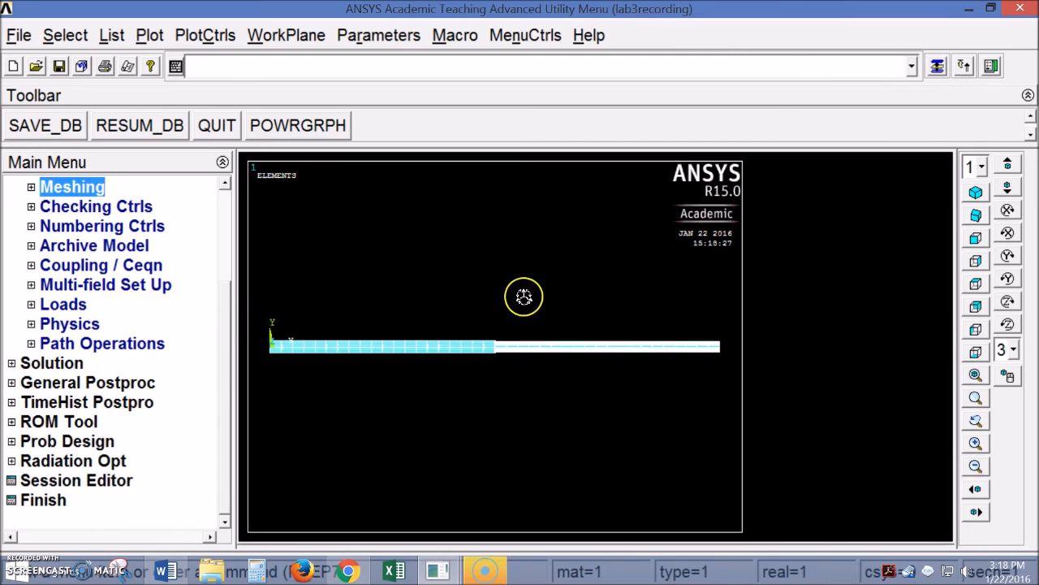
pyautogui.keyDown('ctrl'); pyautogui.moveTo(481, 325); pyautogui.dragTo(450, 344, button='right'); pyautogui.keyUp('ctrl')
pyautogui.keyDown('ctrl'); pyautogui.moveTo(643, 406); pyautogui.dragTo(589, 426, button='right'); pyautogui.keyUp('ctrl')
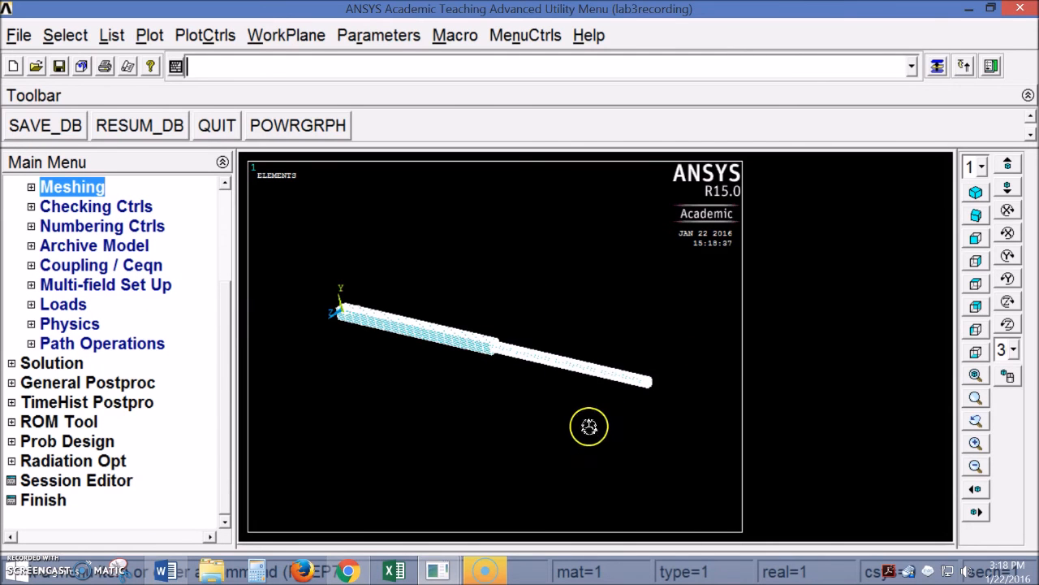
pyautogui.click(149, 35)
pyautogui.click(207, 35)
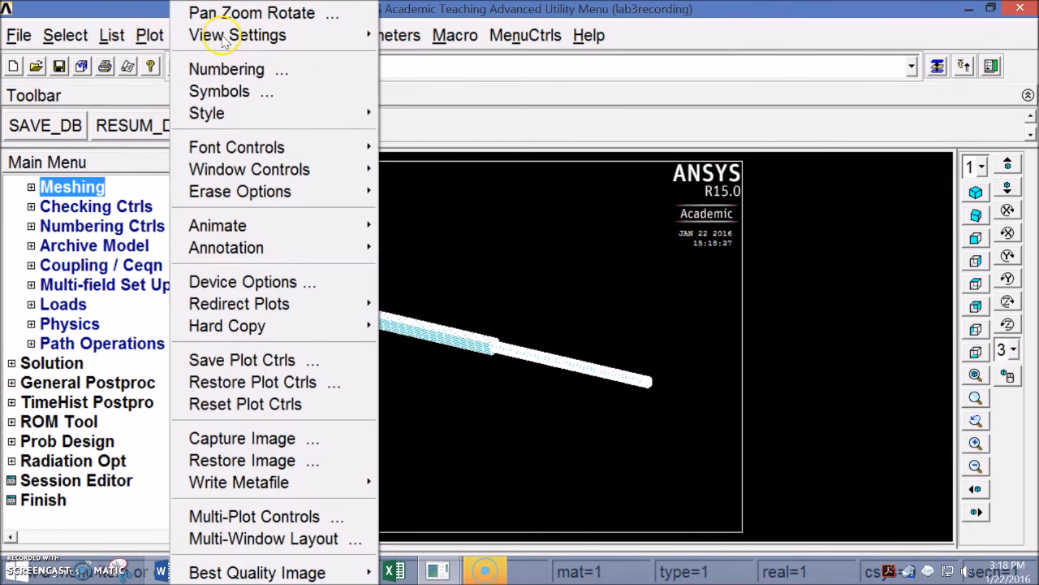
pyautogui.moveTo(341, 116)
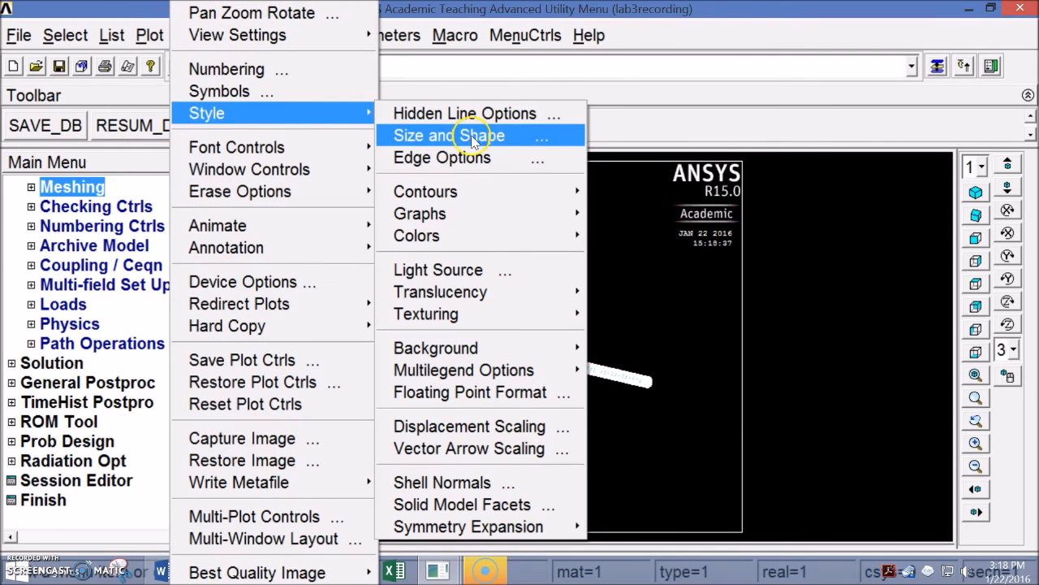
pyautogui.click(528, 156)
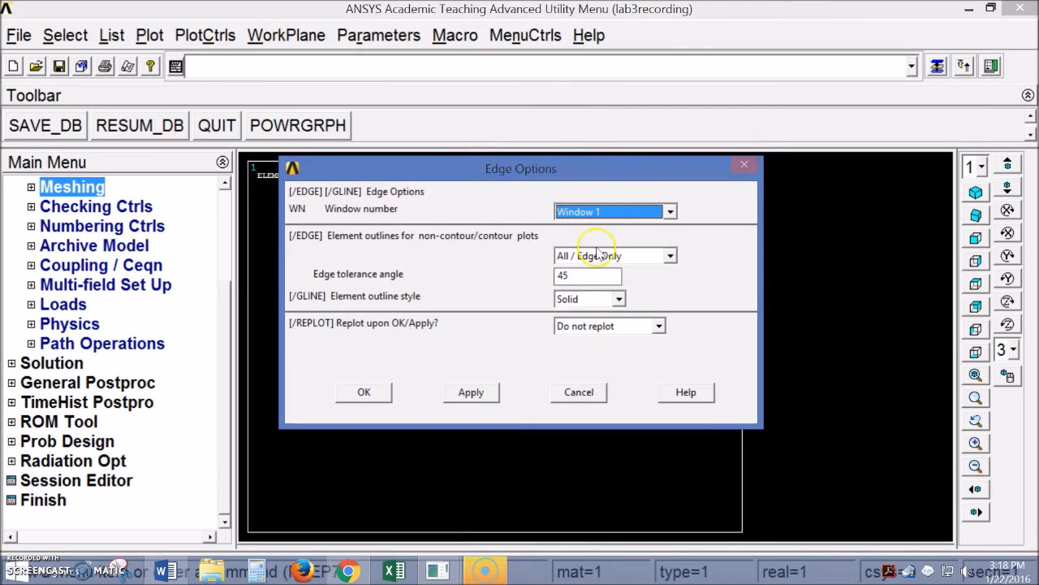
pyautogui.click(597, 300)
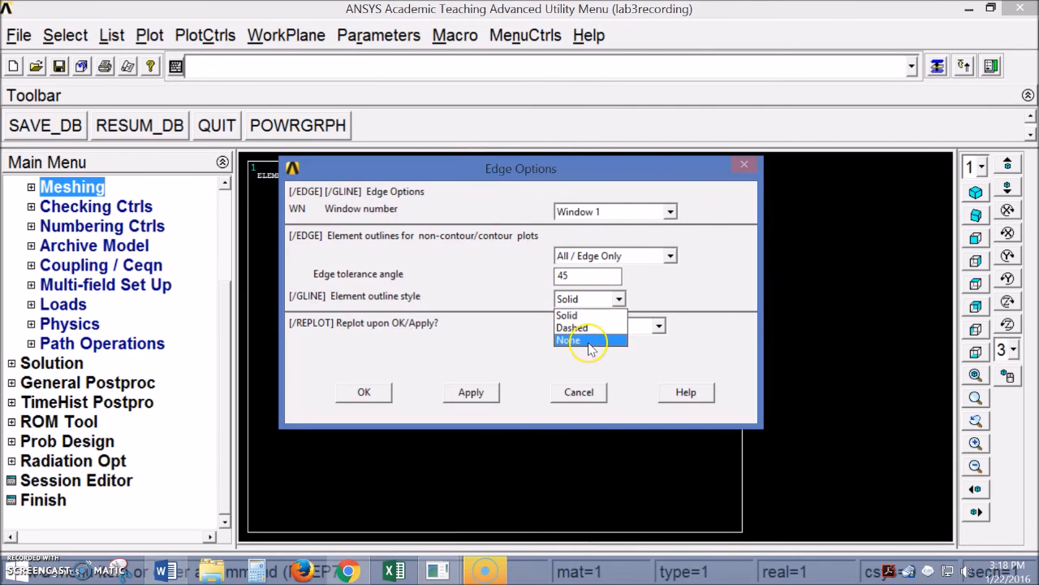
pyautogui.click(593, 341)
pyautogui.click(587, 298)
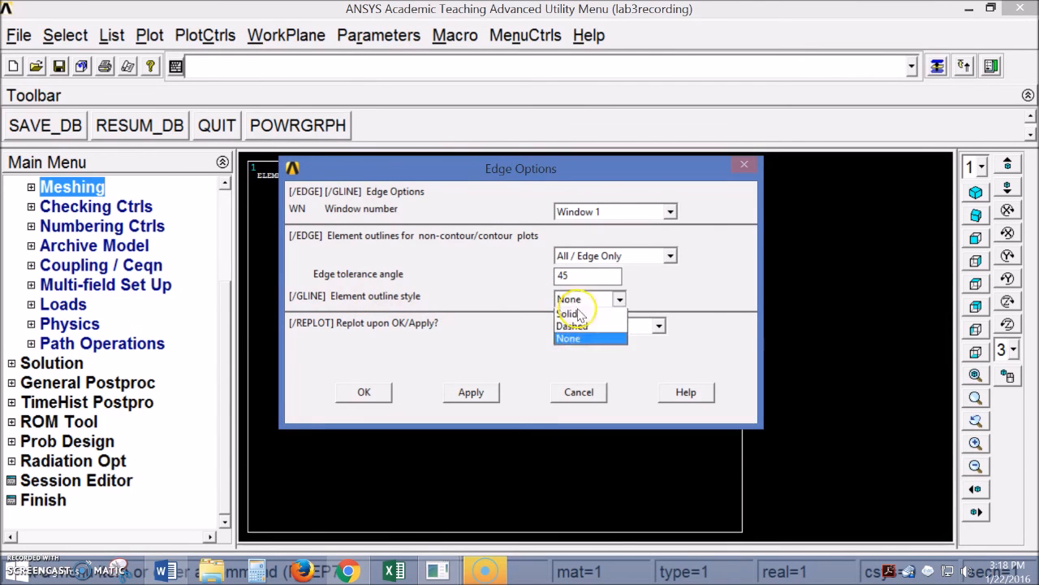
pyautogui.click(590, 340)
pyautogui.click(601, 326)
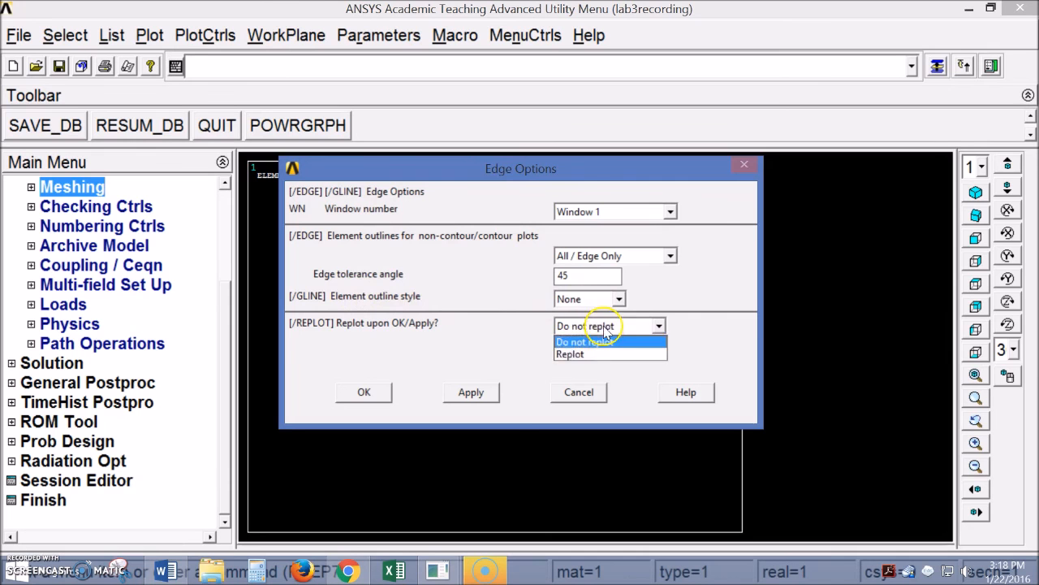
pyautogui.click(601, 351)
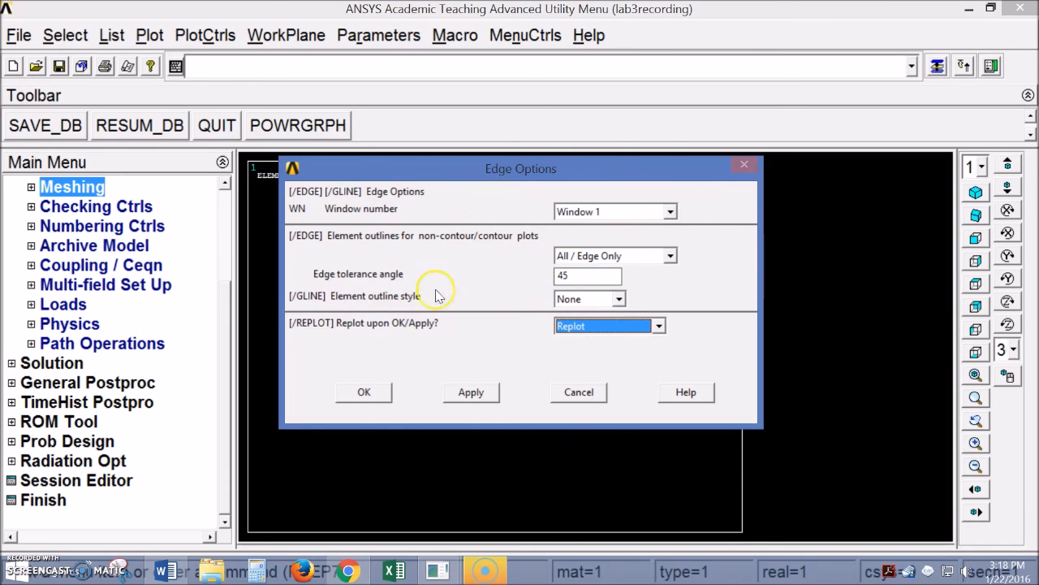
pyautogui.click(367, 393)
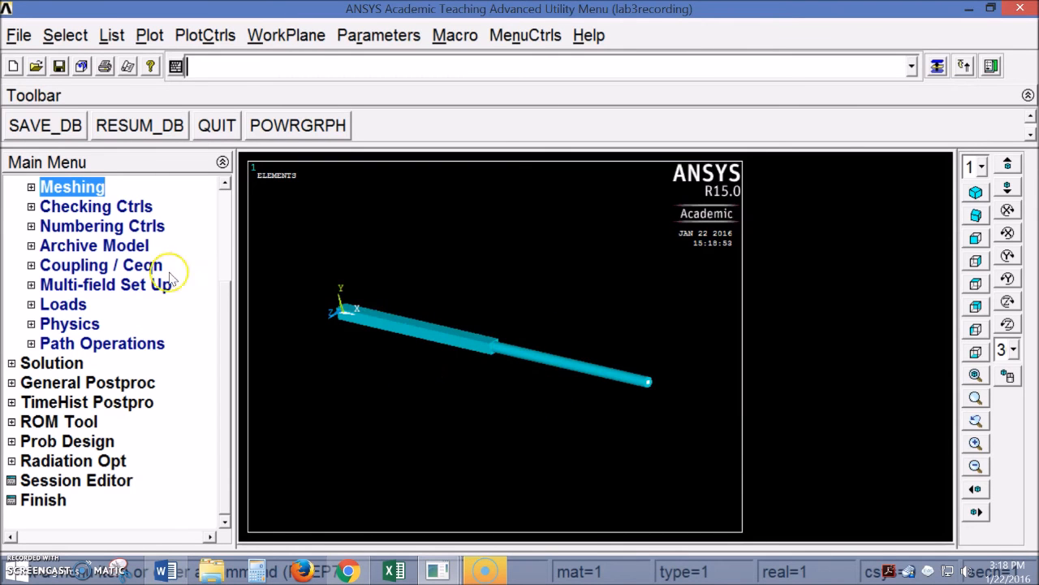
# Expand the Loads section of the Main Menu
pyautogui.scroll(2, 225, 329)
pyautogui.click(31, 343)
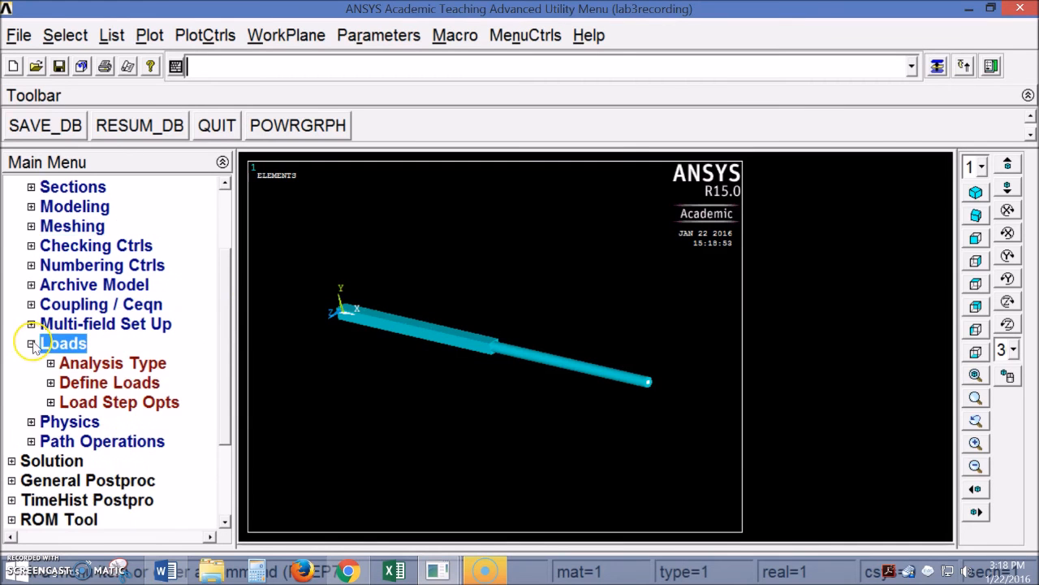
pyautogui.scroll(-1, 220, 378)
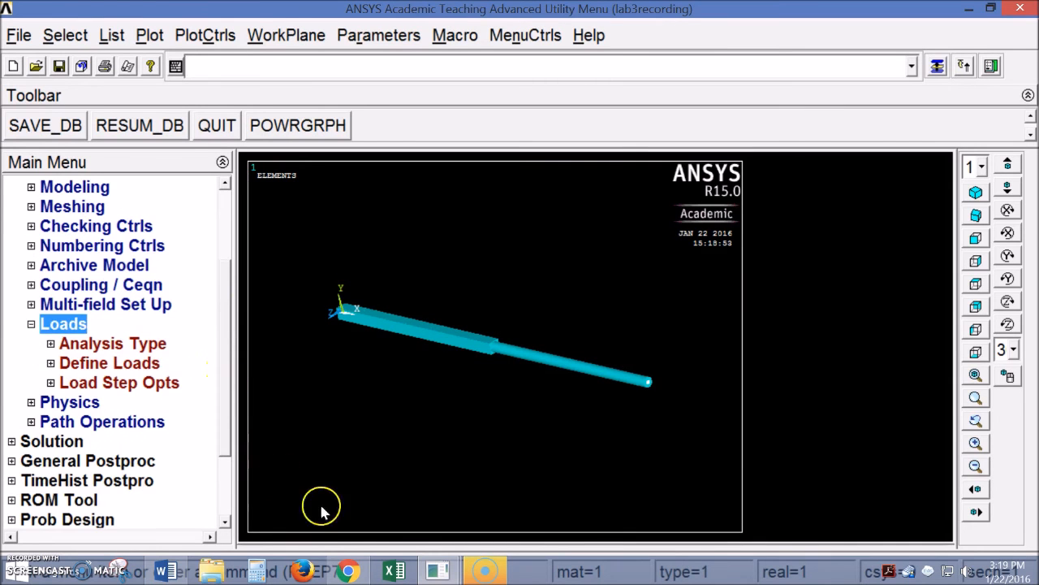
pyautogui.click(165, 571)
pyautogui.click(460, 265)
pyautogui.scroll(-10, 459, 360)
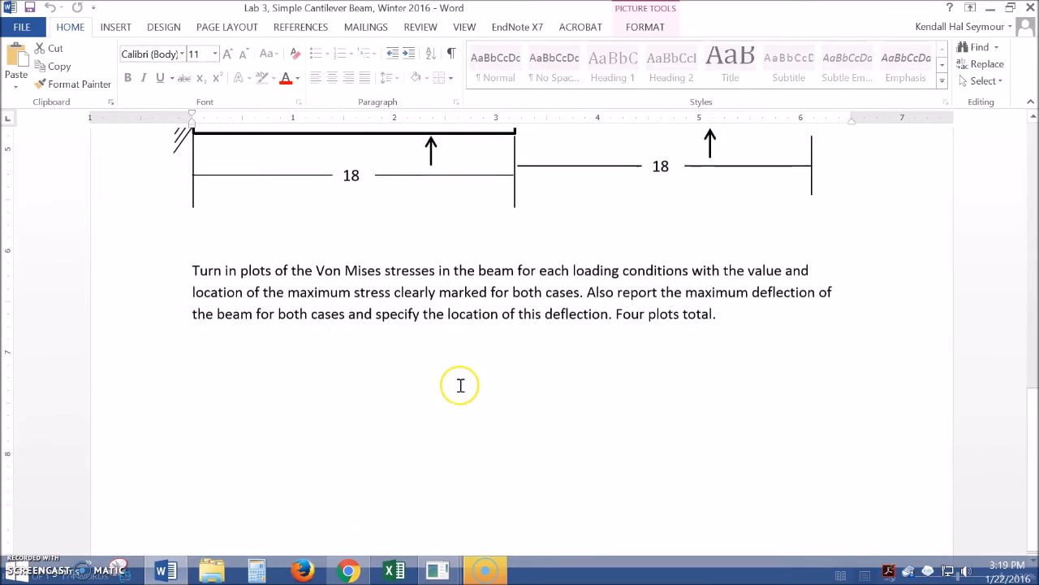
pyautogui.scroll(10, 460, 387)
pyautogui.scroll(3, 460, 386)
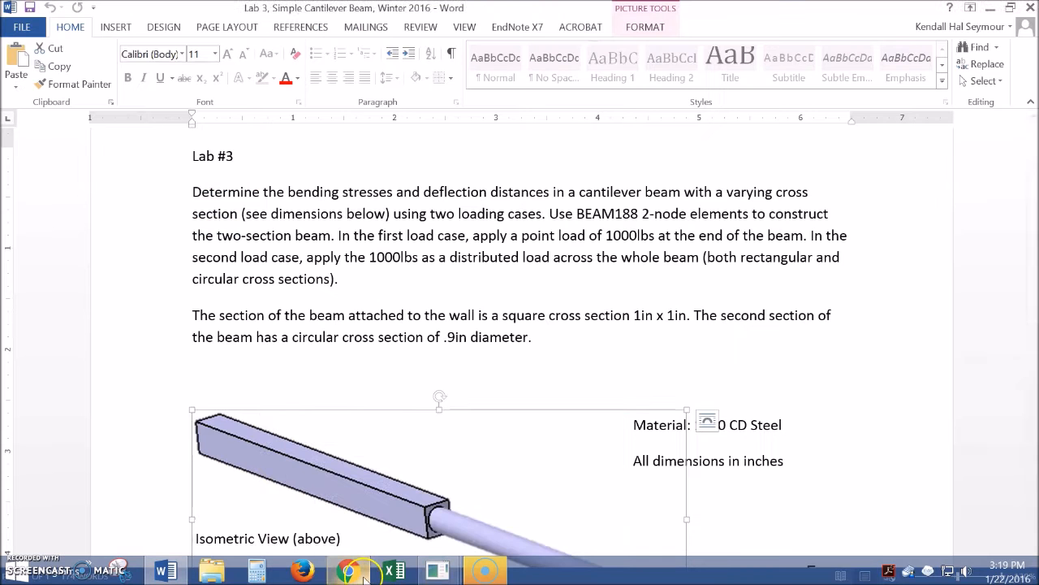
pyautogui.moveTo(462, 560)
pyautogui.click(520, 482)
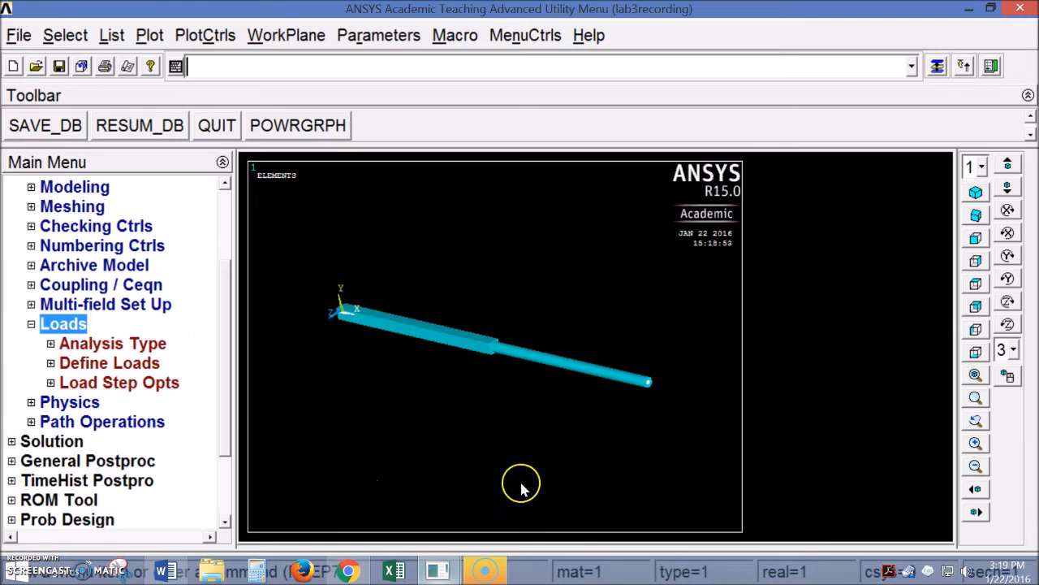
# Start a force load on keypoints and pick keypoint 3 at the free end
pyautogui.click(51, 363)
pyautogui.click(70, 402)
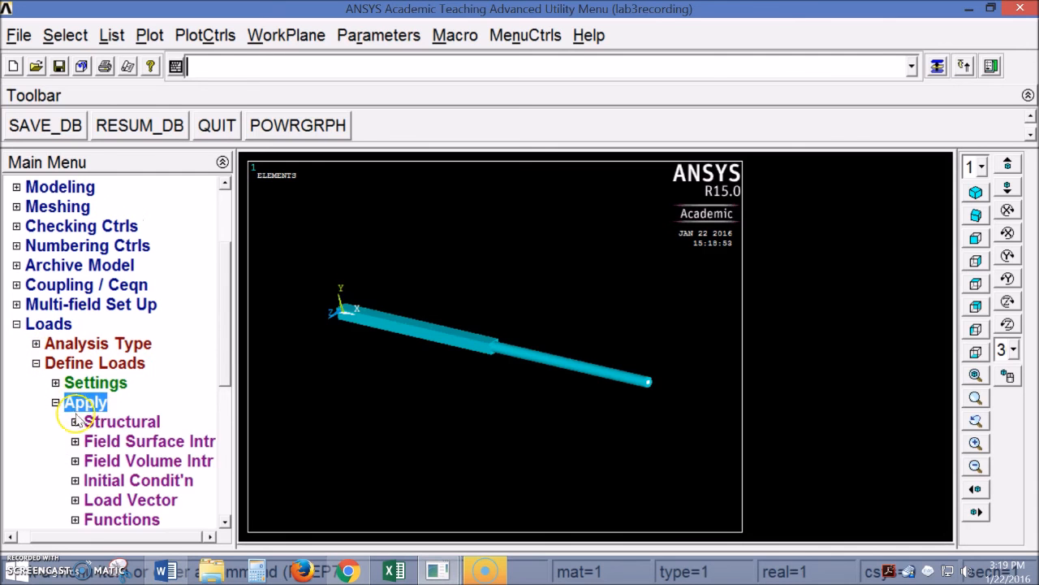
pyautogui.click(77, 422)
pyautogui.scroll(-2, 229, 349)
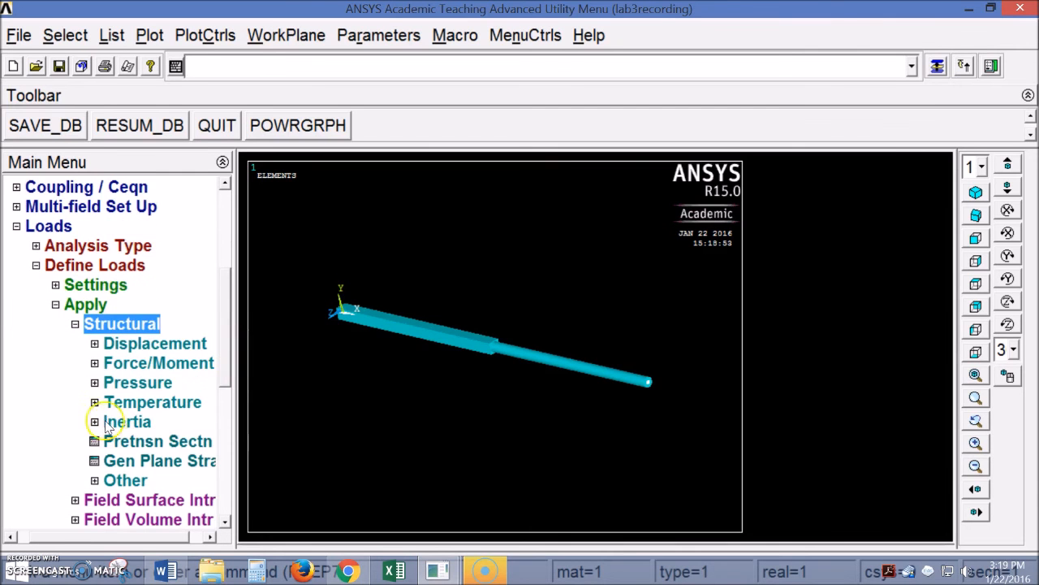
pyautogui.click(95, 365)
pyautogui.moveTo(140, 538); pyautogui.dragTo(127, 539)
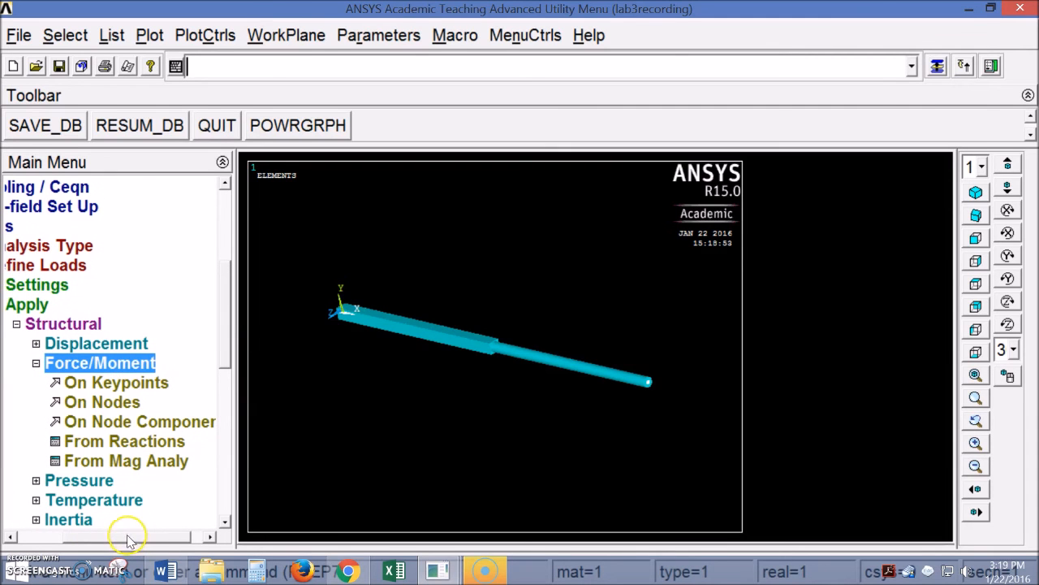
pyautogui.click(118, 384)
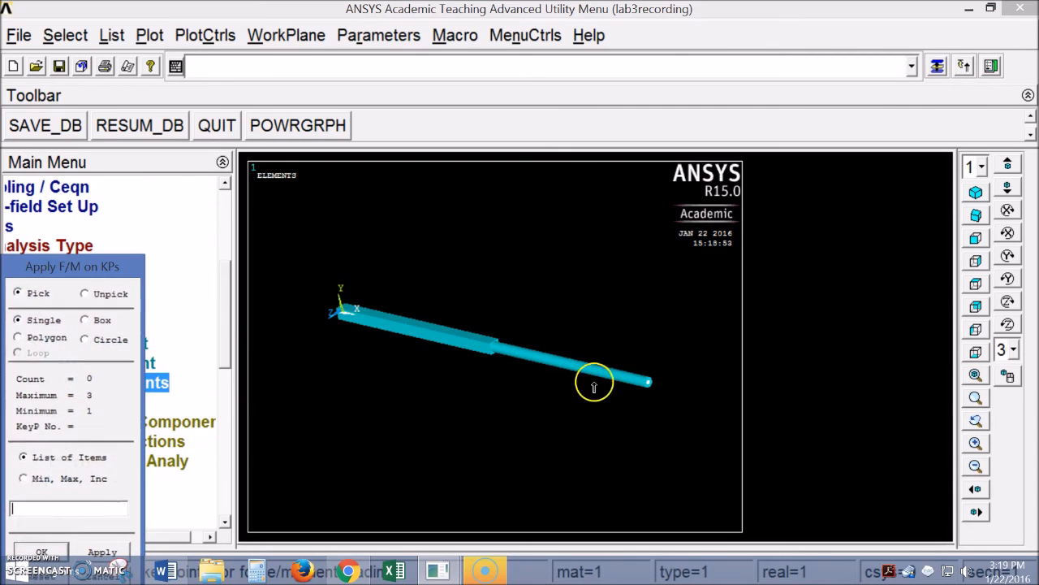
pyautogui.click(644, 380)
pyautogui.moveTo(98, 270); pyautogui.dragTo(180, 173)
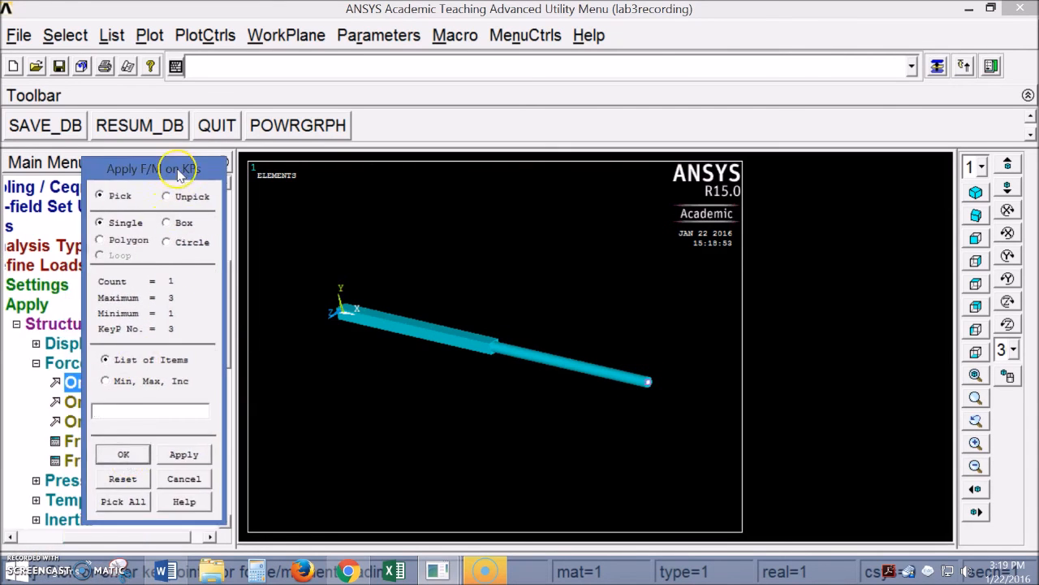
pyautogui.click(125, 455)
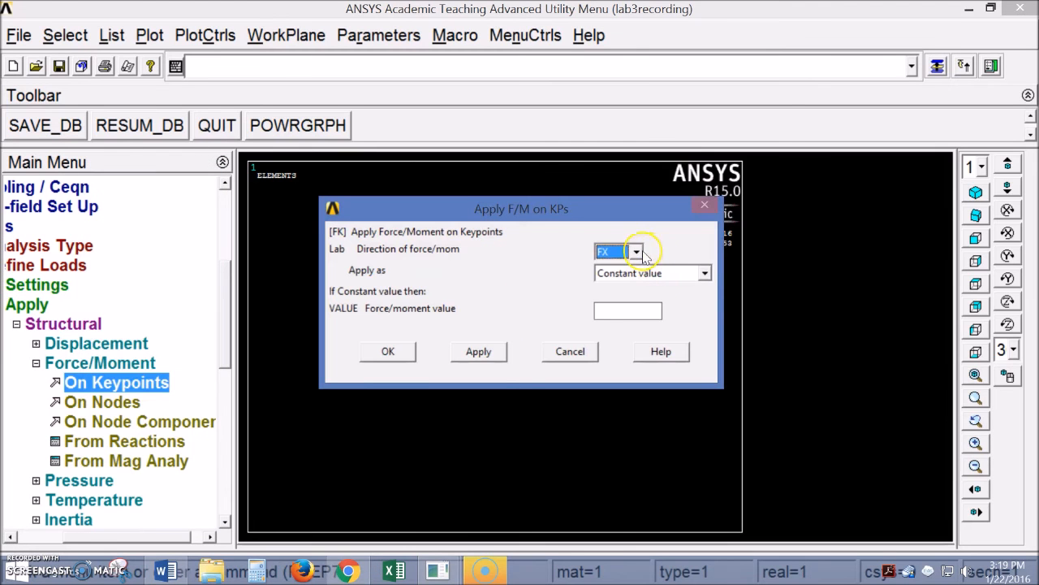
# Enter an FY force of -1000, then cancel the dialog without applying it
pyautogui.click(636, 252)
pyautogui.click(608, 276)
pyautogui.click(619, 311)
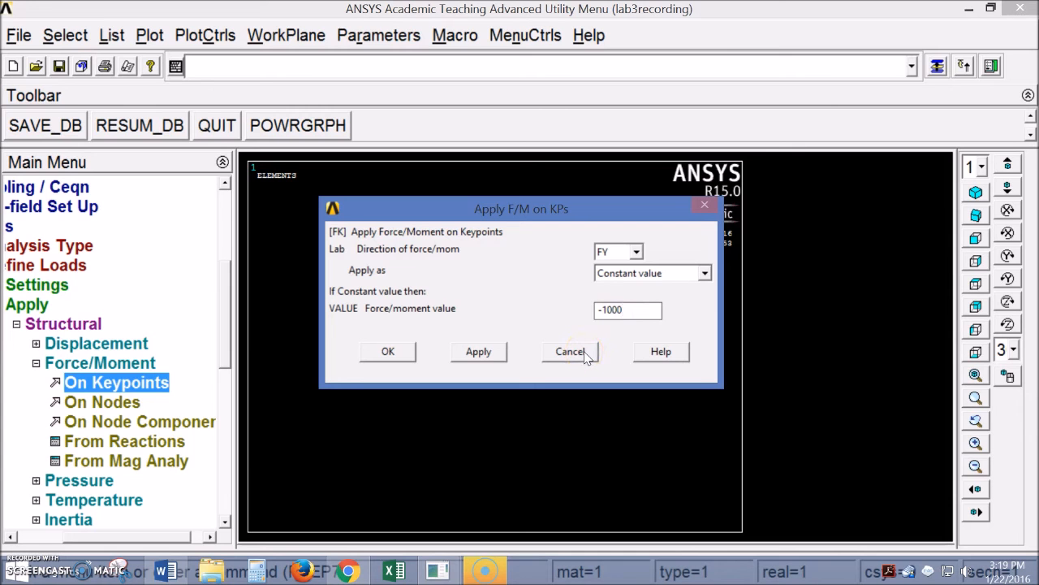
pyautogui.click(570, 352)
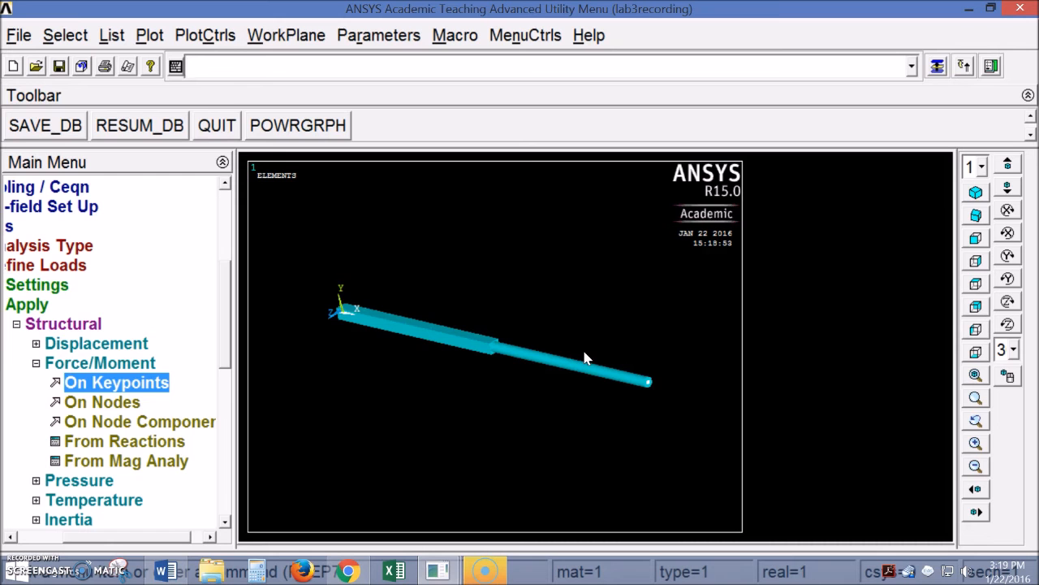
# Browse the force/moment load deletion options, then fold the load branches away
pyautogui.moveTo(115, 540); pyautogui.dragTo(70, 546)
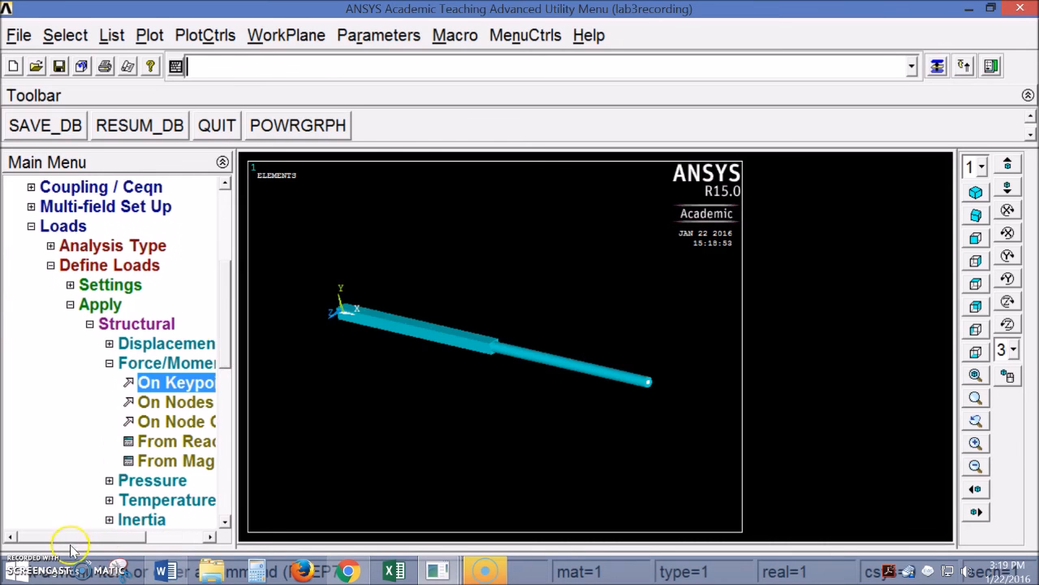
pyautogui.moveTo(226, 353)
pyautogui.mouseDown()
pyautogui.moveTo(227, 398)
pyautogui.moveTo(229, 360)
pyautogui.mouseUp()
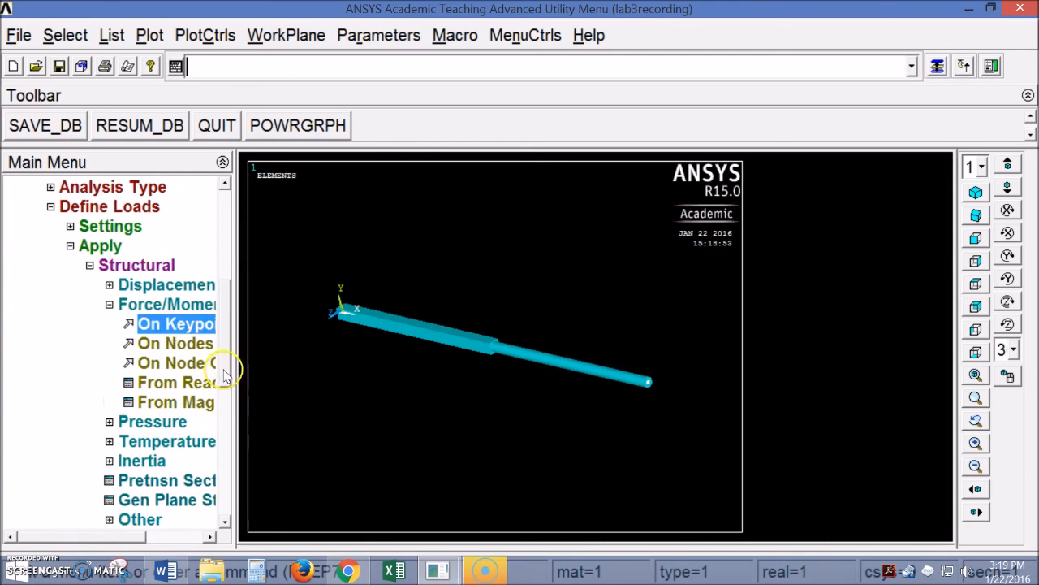
pyautogui.click(90, 246)
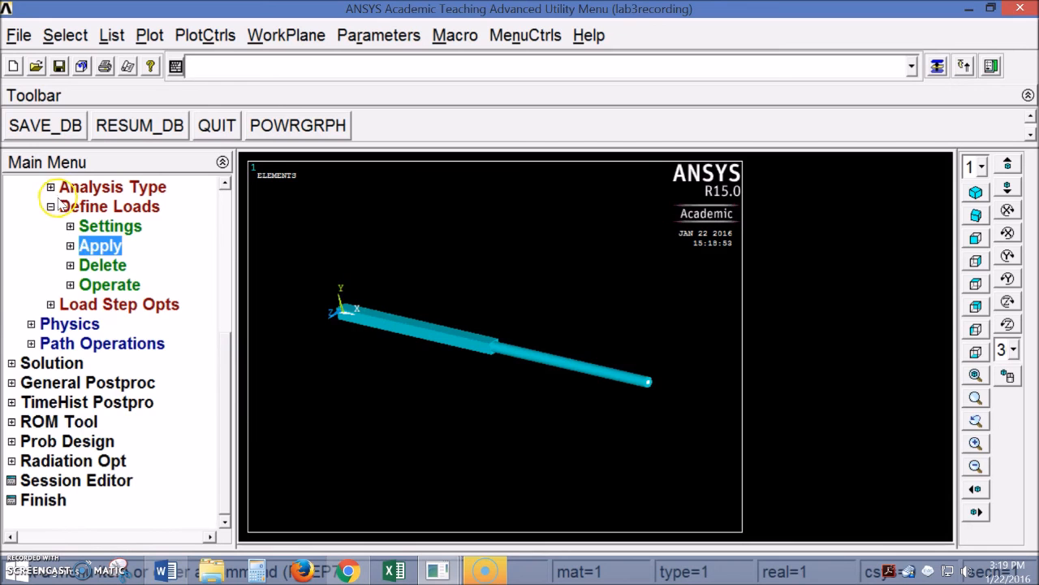
pyautogui.click(70, 265)
pyautogui.click(75, 306)
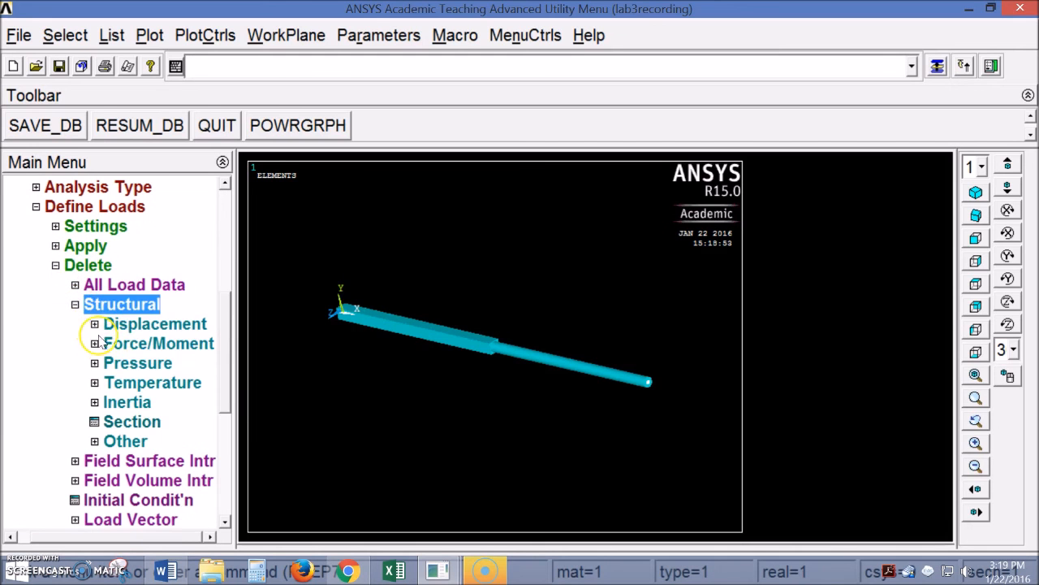
pyautogui.click(94, 344)
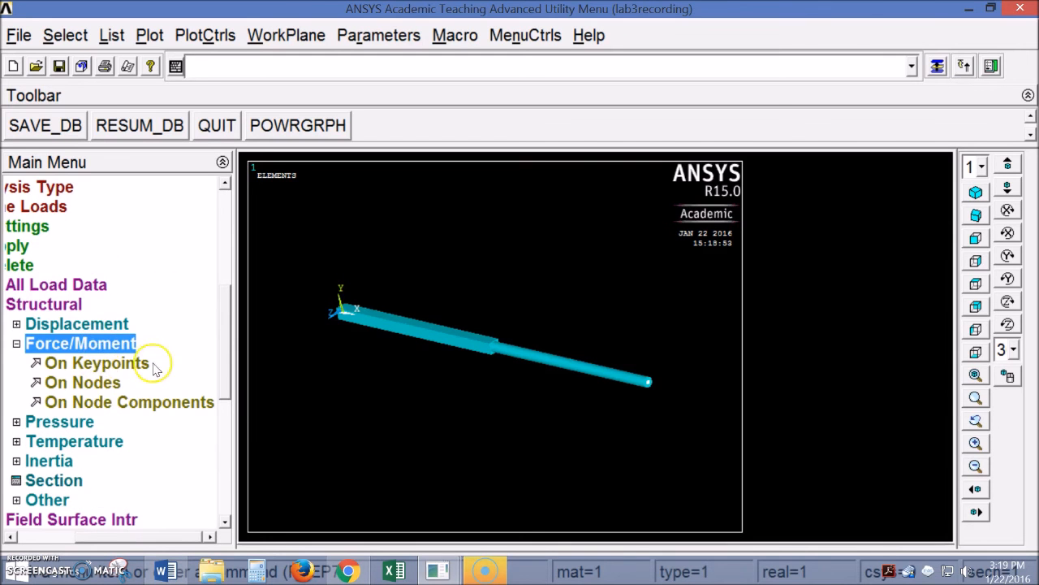
pyautogui.moveTo(131, 536); pyautogui.dragTo(85, 538)
pyautogui.click(57, 264)
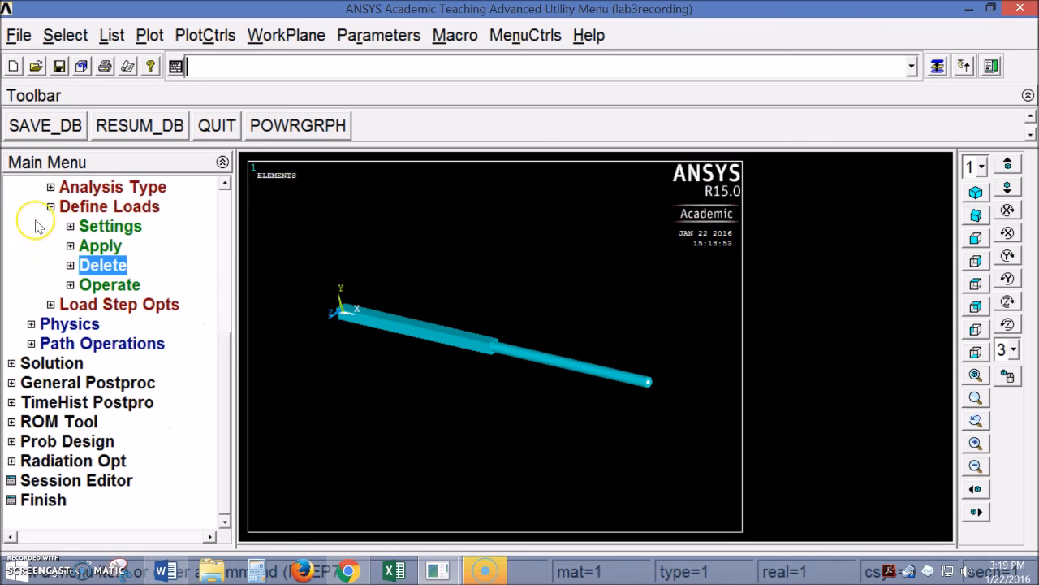
pyautogui.click(44, 207)
pyautogui.scroll(2, 217, 360)
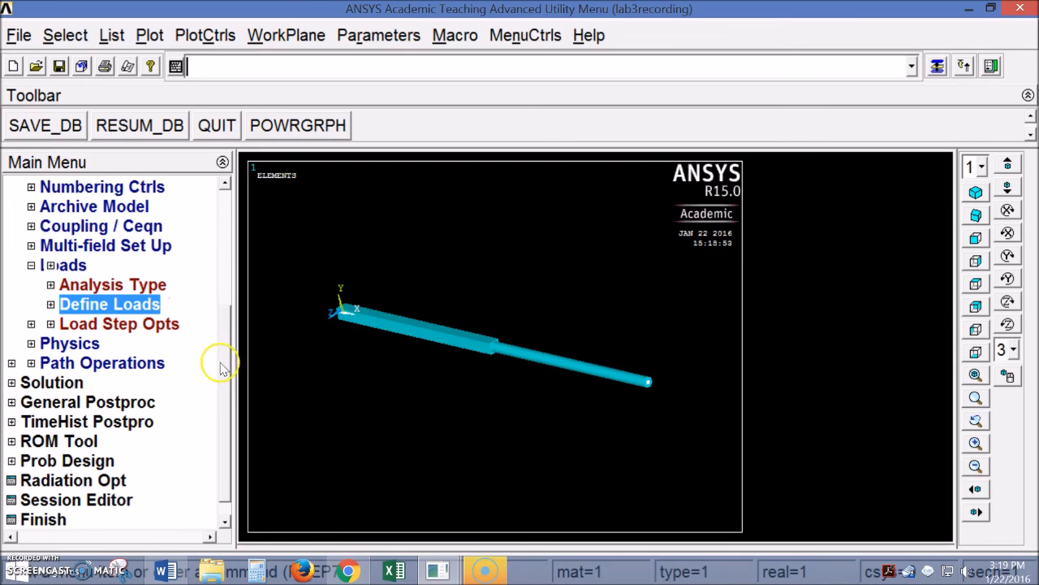
# Open the Apply F/M on Nodes picker under Structural Force/Moment
pyautogui.click(52, 306)
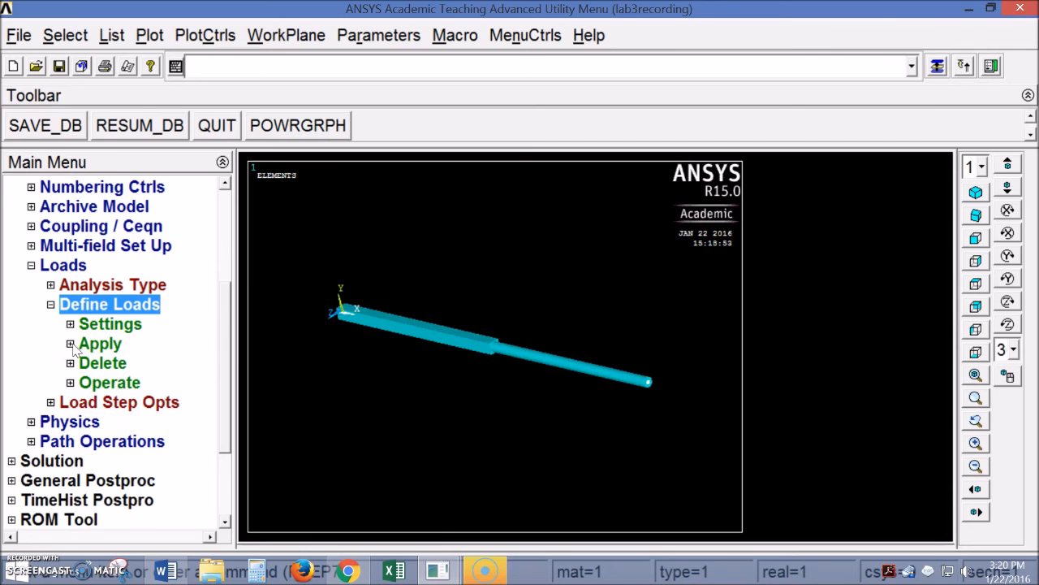
pyautogui.click(71, 344)
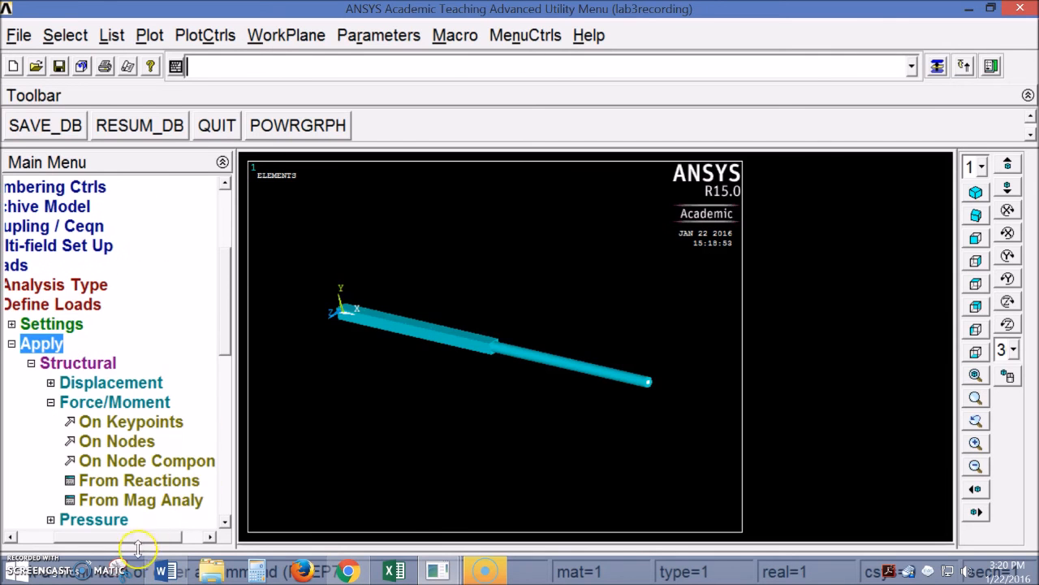
pyautogui.click(74, 403)
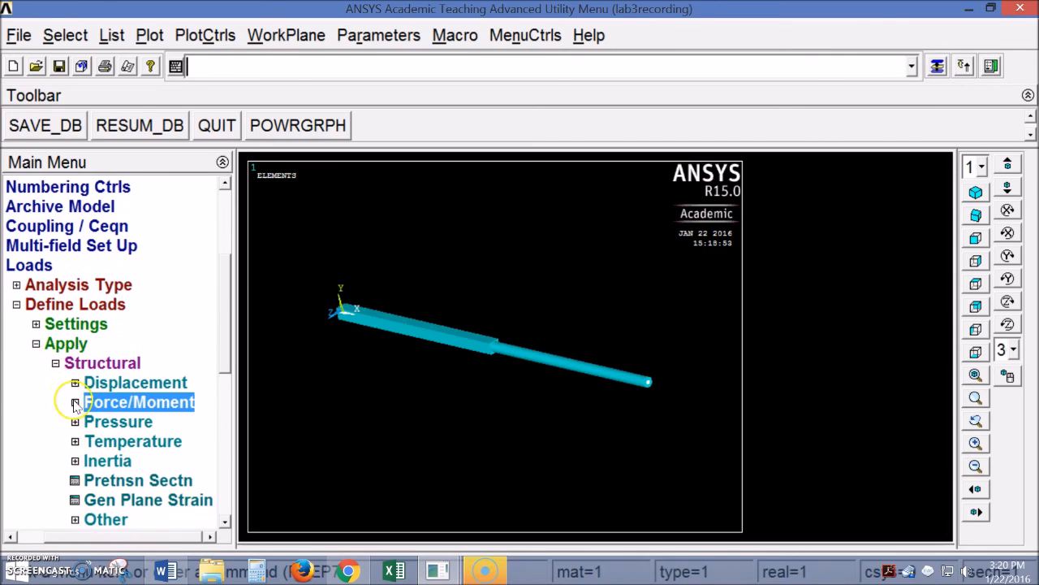
pyautogui.click(75, 403)
pyautogui.click(84, 442)
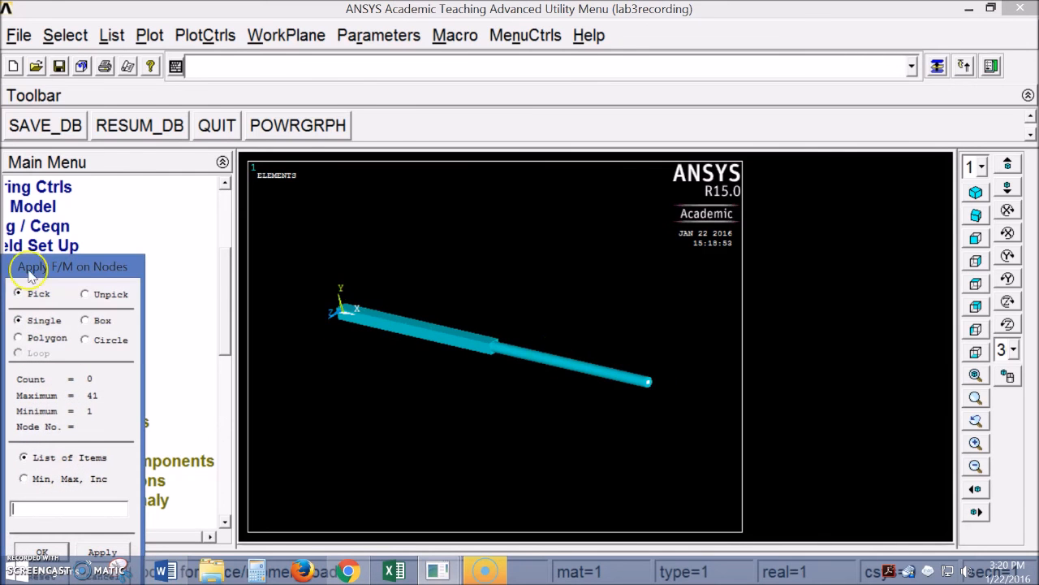
# Box-pick all 41 beam nodes and apply an FY force of -1000/41 to each
pyautogui.moveTo(50, 266); pyautogui.dragTo(155, 149)
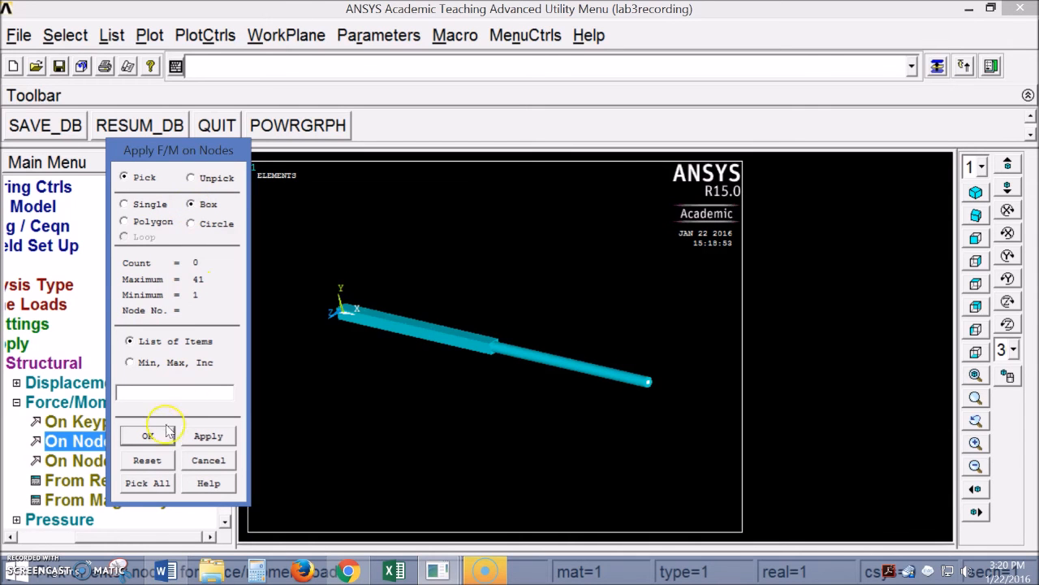
pyautogui.moveTo(308, 278); pyautogui.dragTo(693, 418)
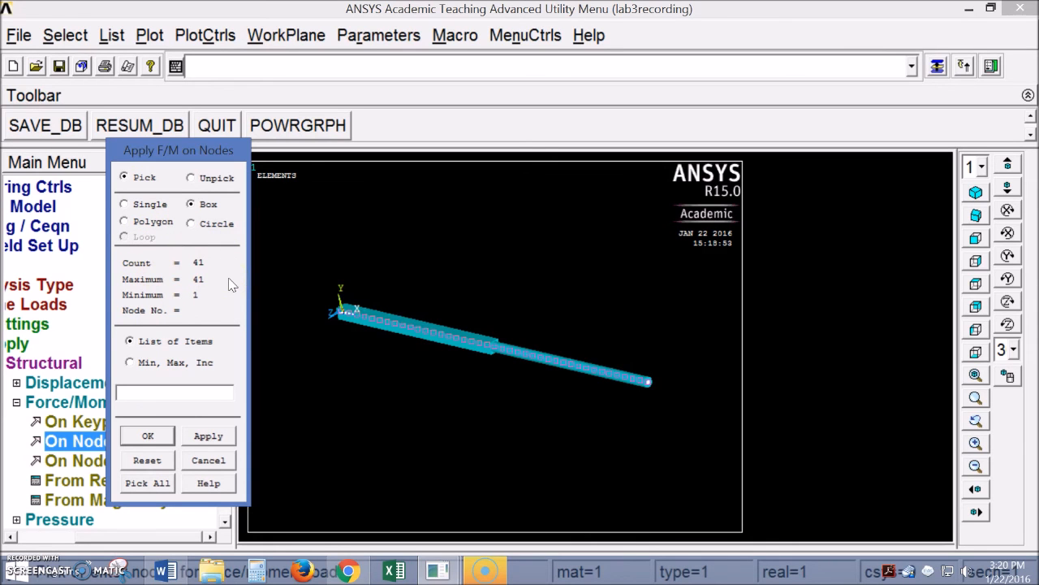
pyautogui.click(148, 436)
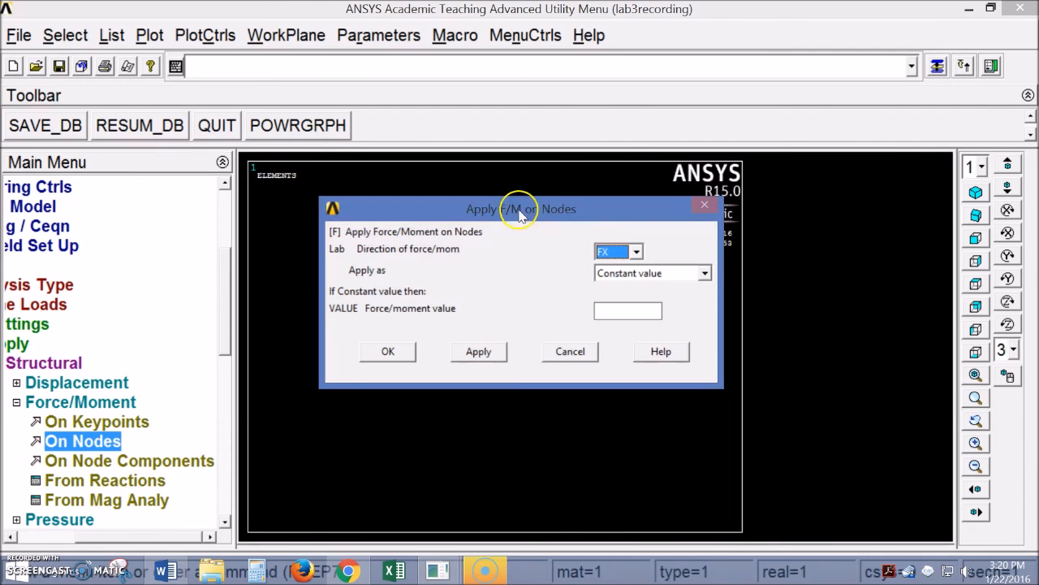
pyautogui.moveTo(520, 209); pyautogui.dragTo(502, 407)
pyautogui.click(620, 446)
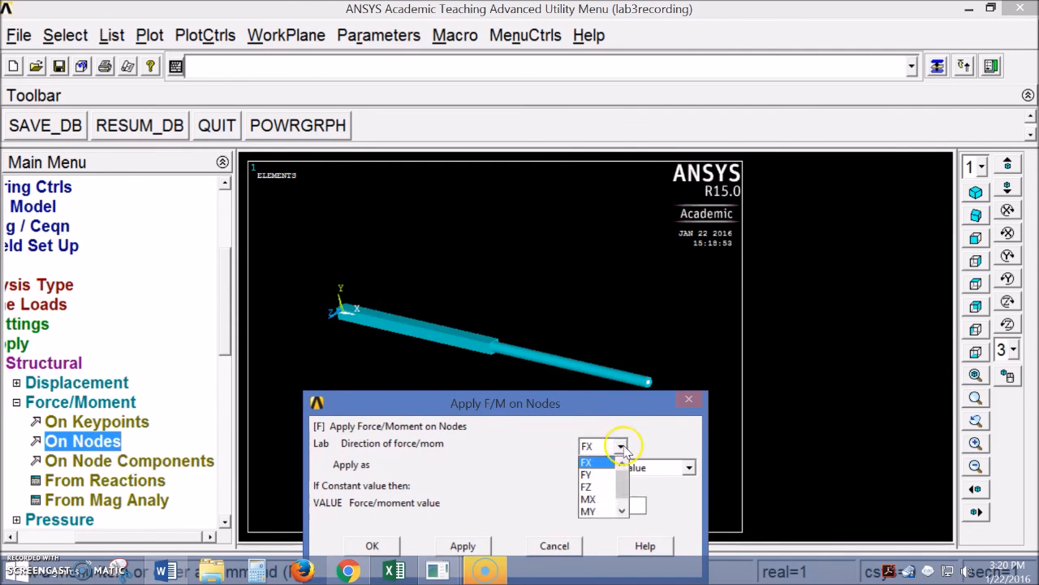
pyautogui.click(602, 477)
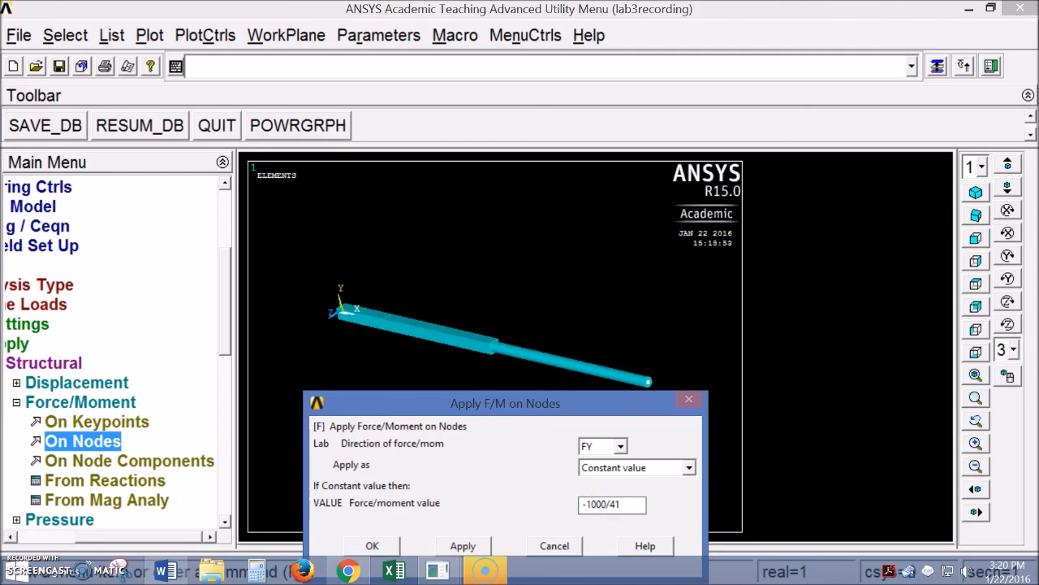
pyautogui.moveTo(476, 413); pyautogui.dragTo(475, 365)
pyautogui.click(373, 498)
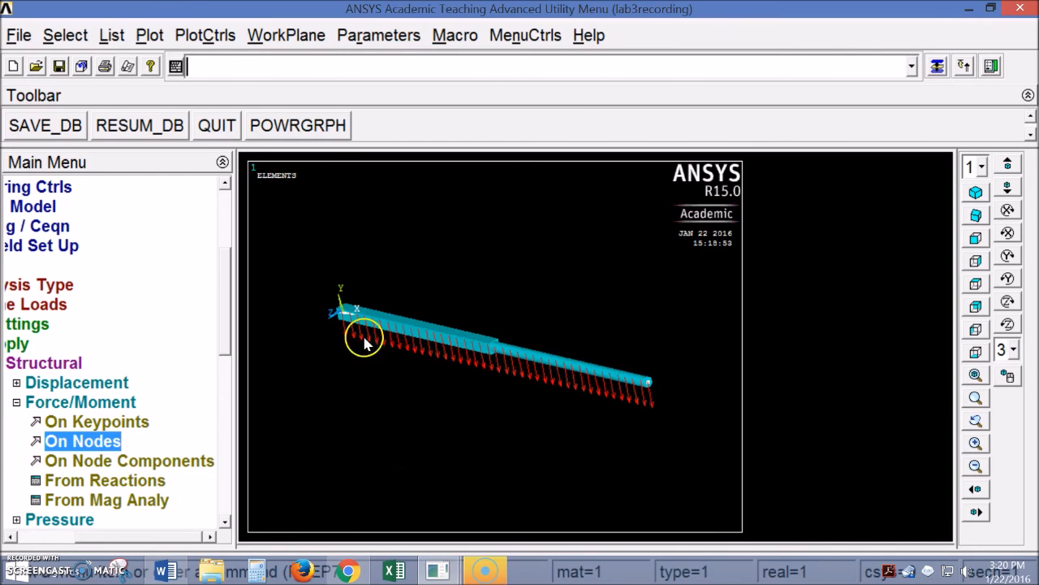
pyautogui.moveTo(152, 537); pyautogui.dragTo(113, 537)
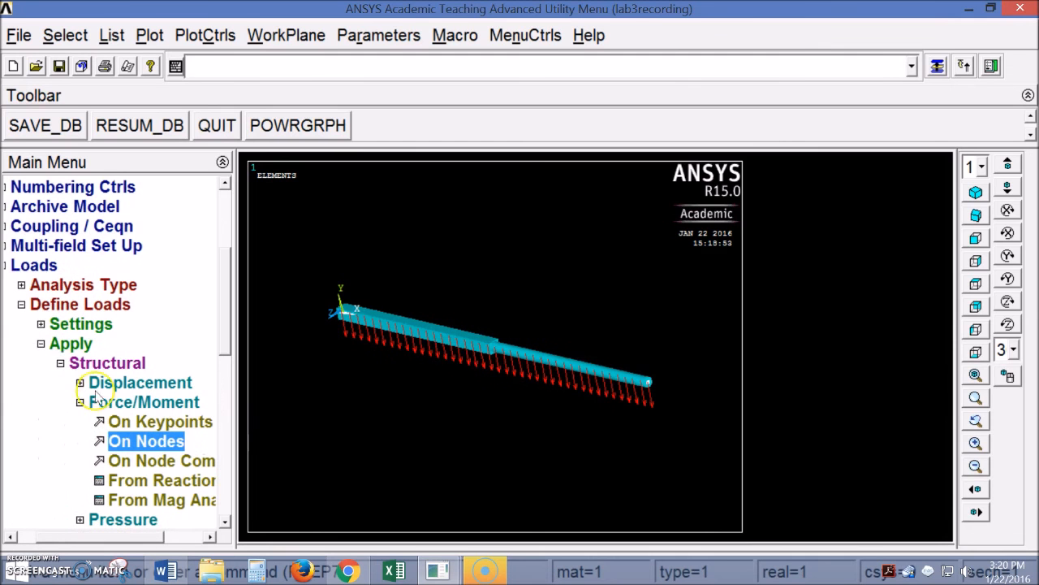
# Fix keypoint 1 at the beam's left end in all degrees of freedom
pyautogui.click(21, 304)
pyautogui.click(48, 304)
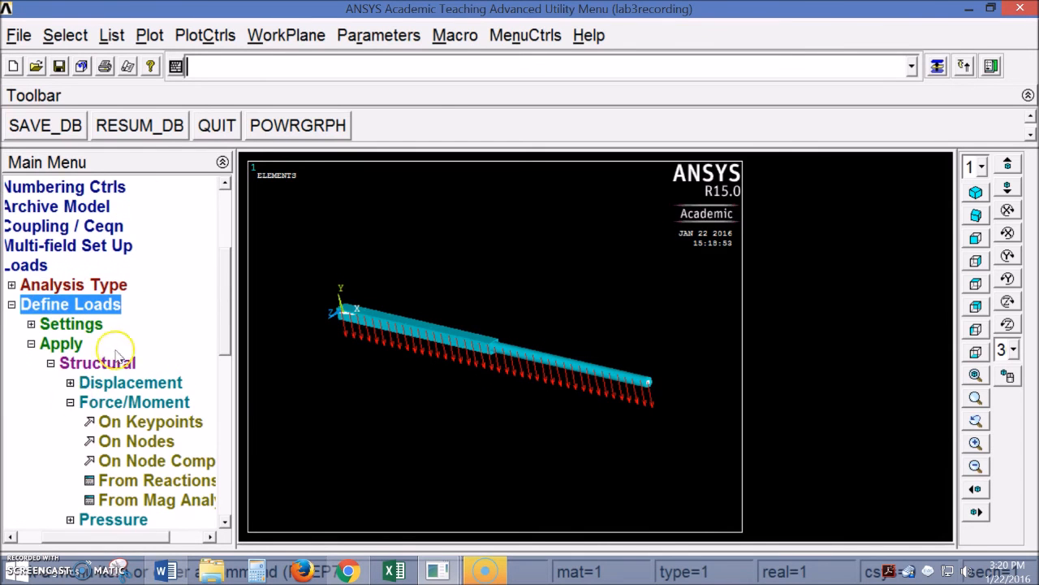
pyautogui.click(70, 402)
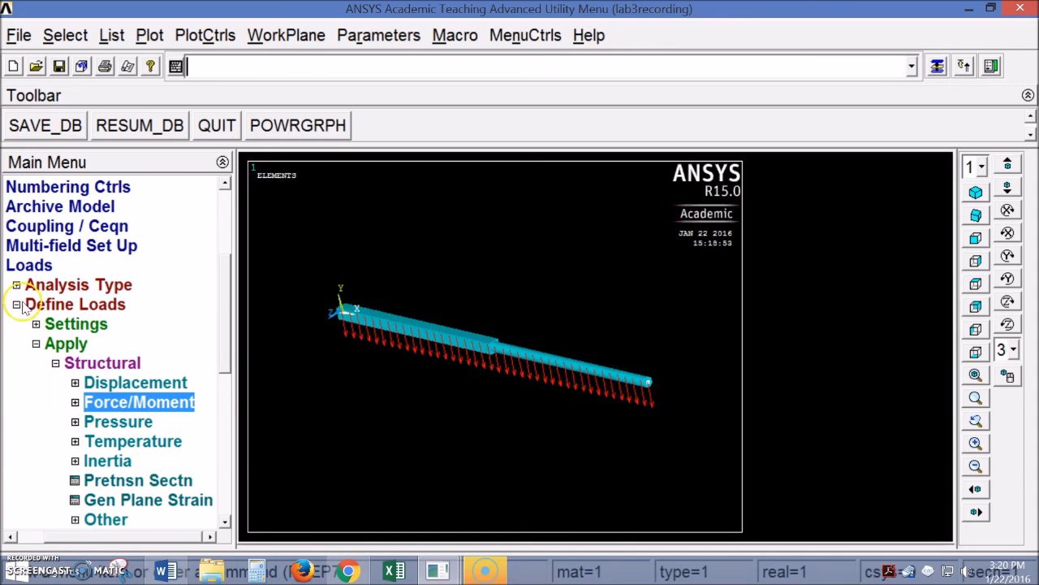
pyautogui.click(76, 385)
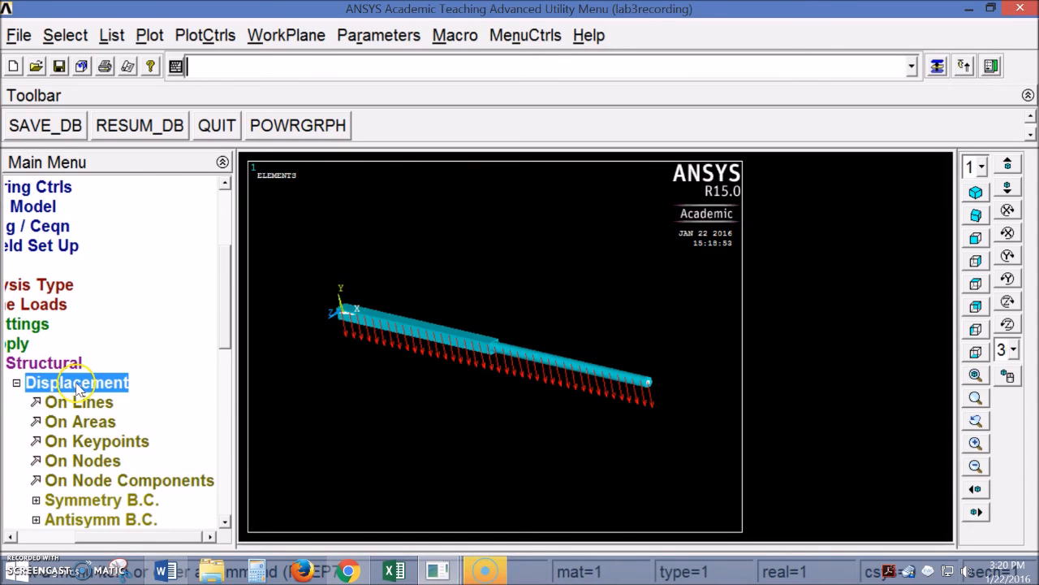
pyautogui.click(102, 443)
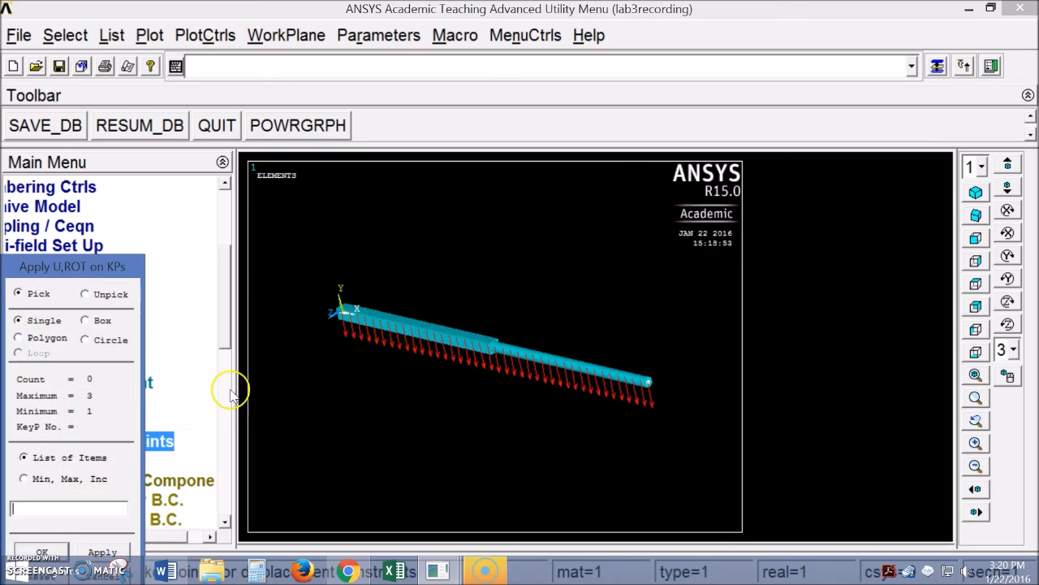
pyautogui.moveTo(70, 267); pyautogui.dragTo(190, 186)
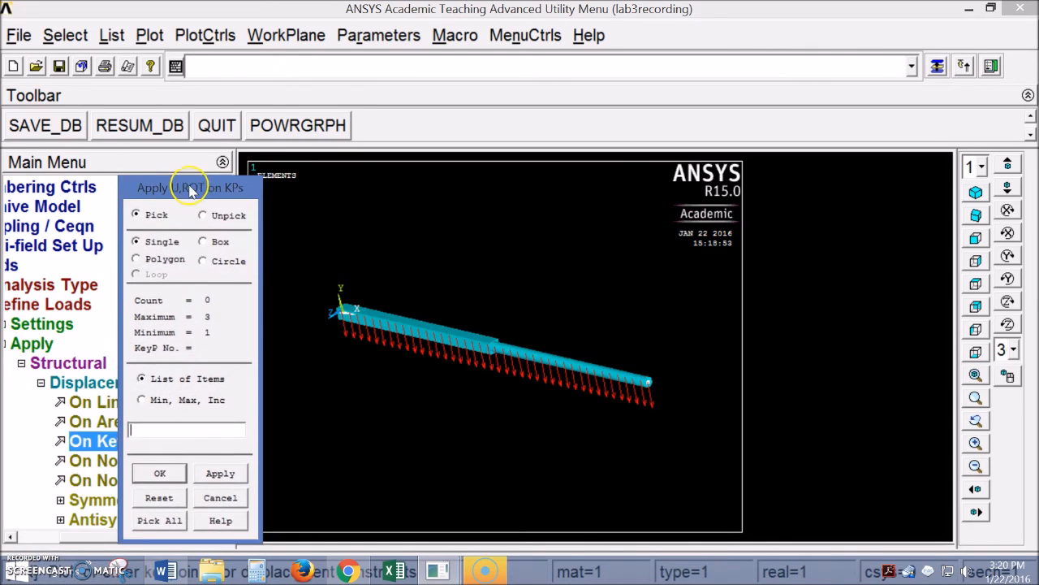
pyautogui.click(344, 311)
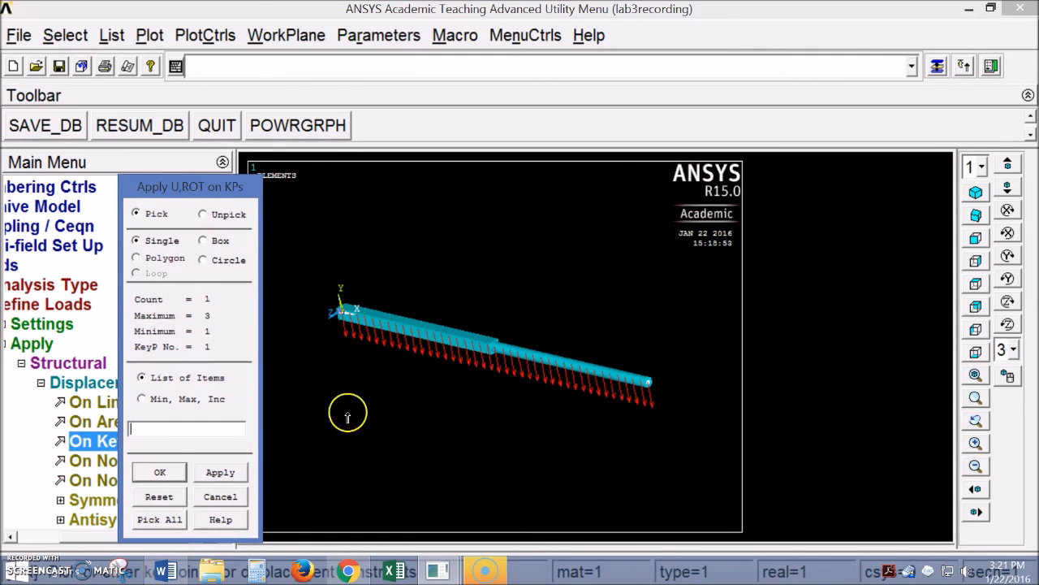
pyautogui.click(162, 472)
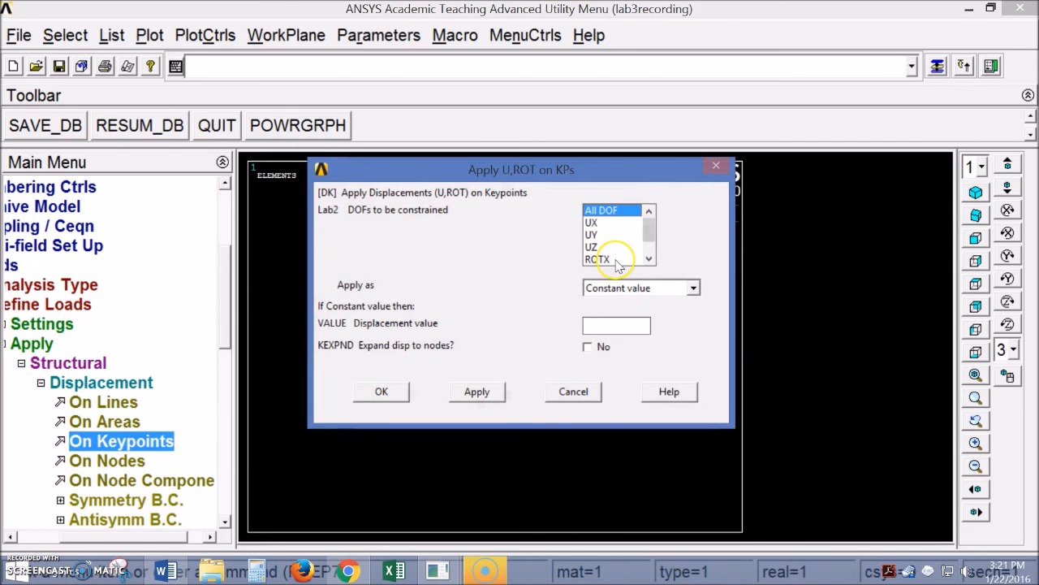
pyautogui.click(382, 391)
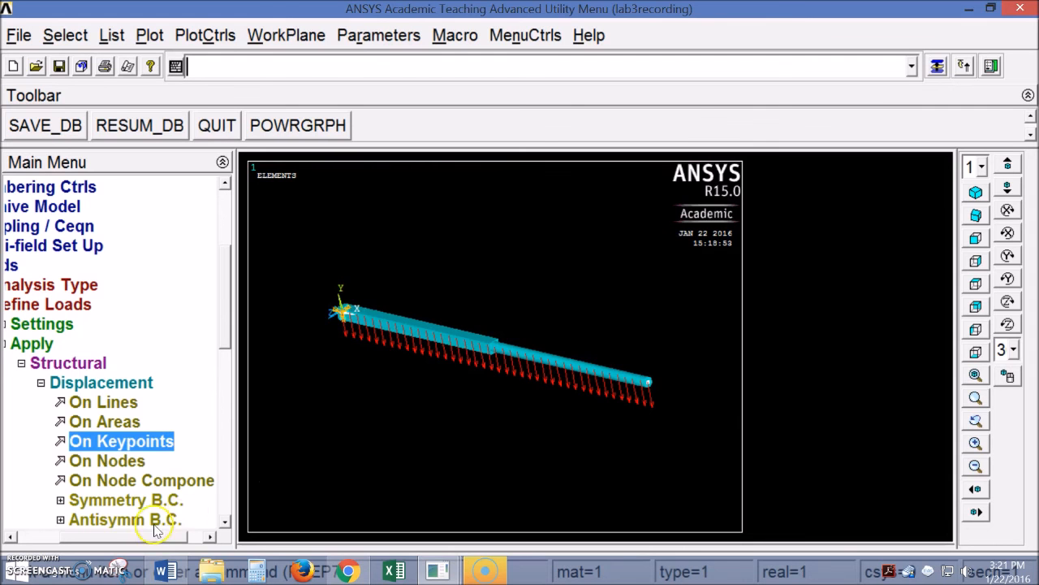
# Collapse the Loads branches of the Main Menu tree
pyautogui.moveTo(156, 536); pyautogui.dragTo(118, 536)
pyautogui.click(99, 382)
pyautogui.click(79, 363)
pyautogui.click(60, 343)
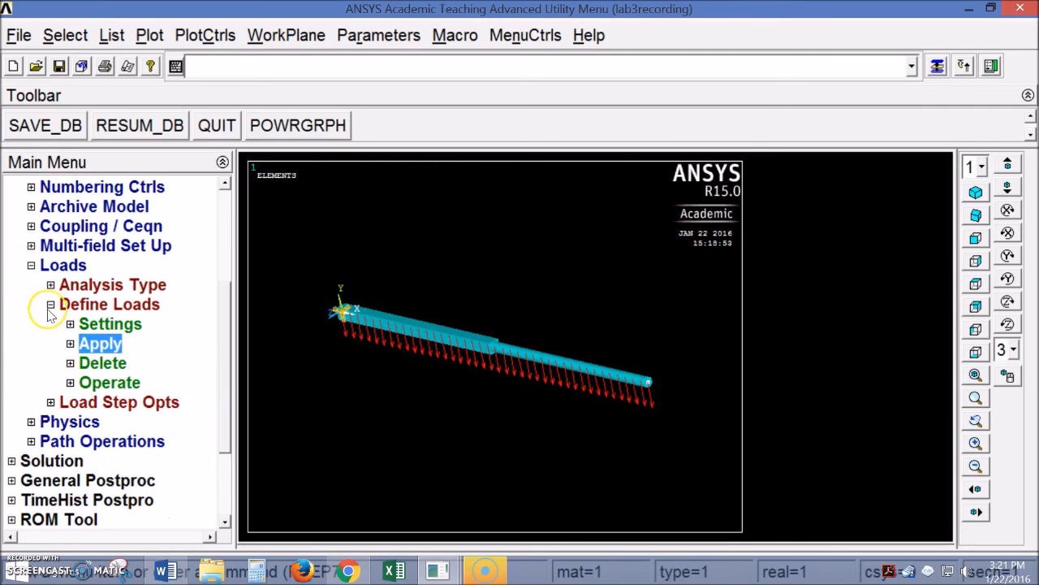
pyautogui.click(40, 304)
pyautogui.click(21, 265)
# Solve the current load step for the loaded cantilever beam
pyautogui.scroll(3, 228, 380)
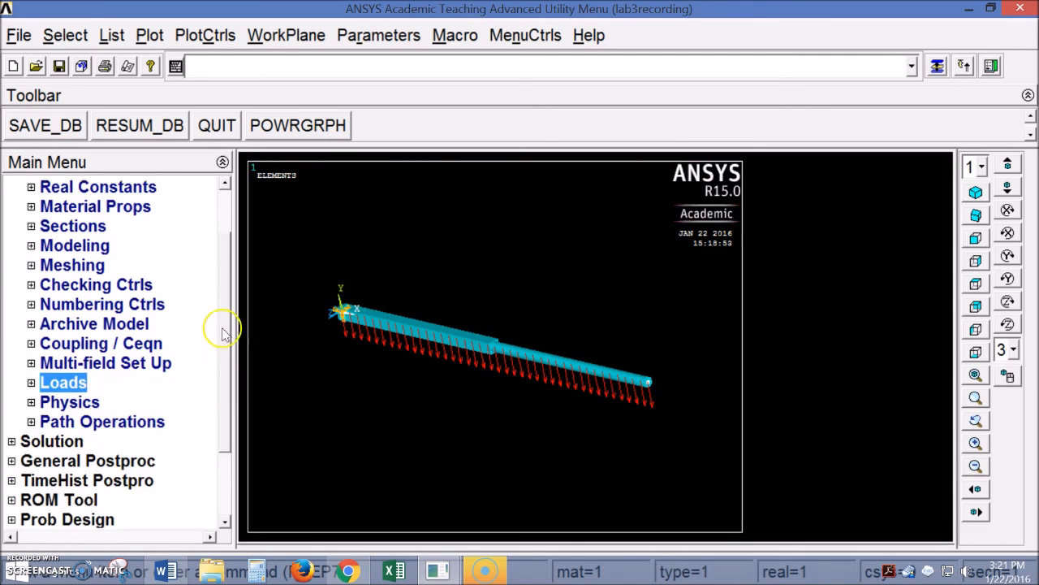
pyautogui.click(12, 207)
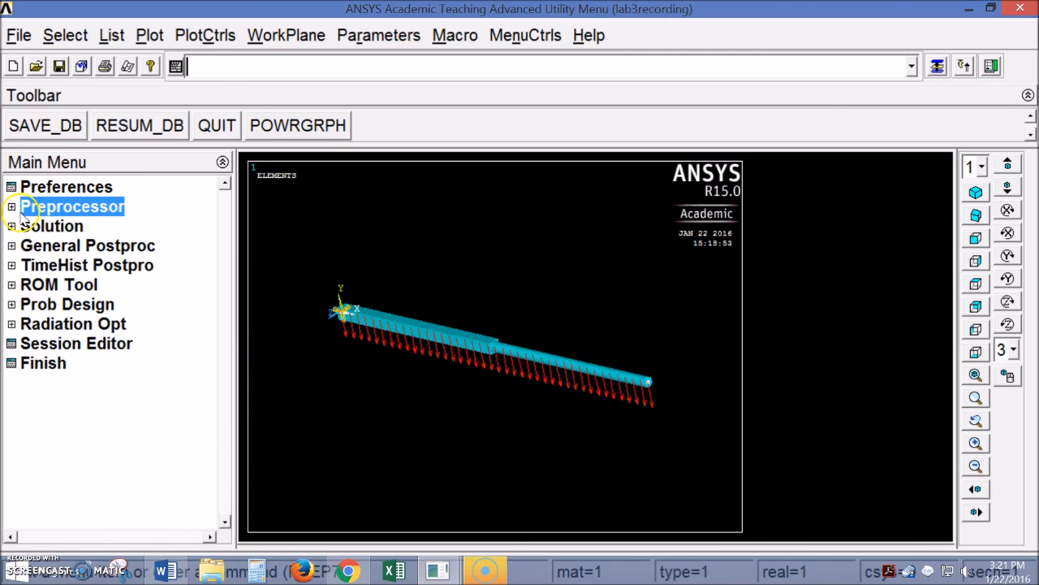
pyautogui.click(11, 227)
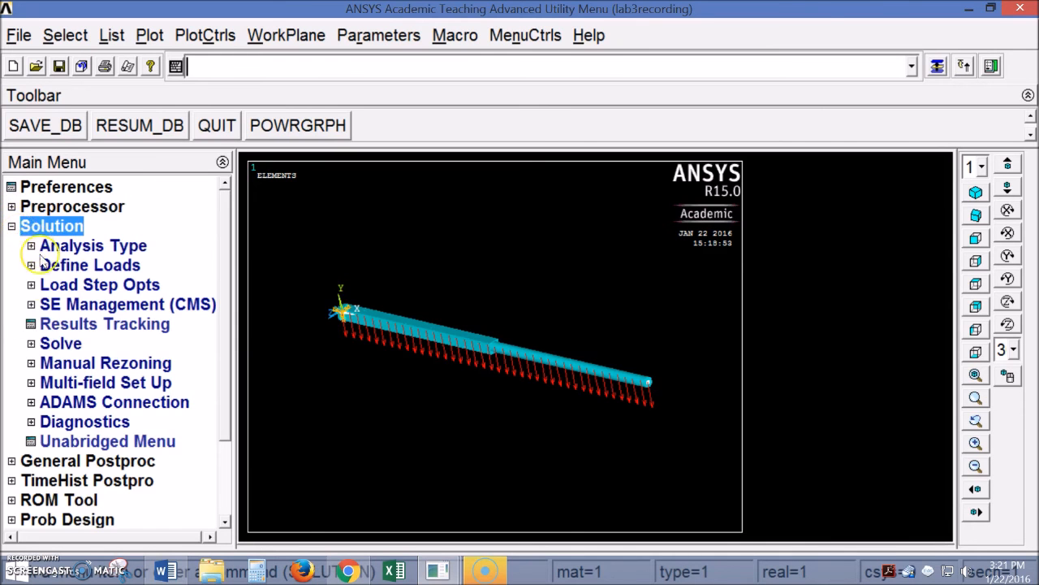
pyautogui.click(29, 344)
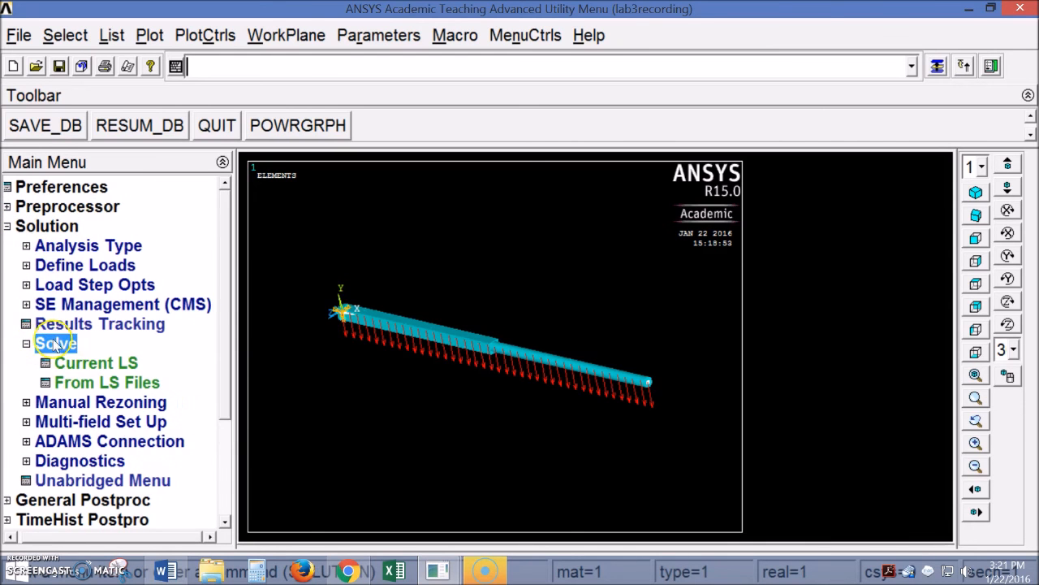
pyautogui.click(69, 366)
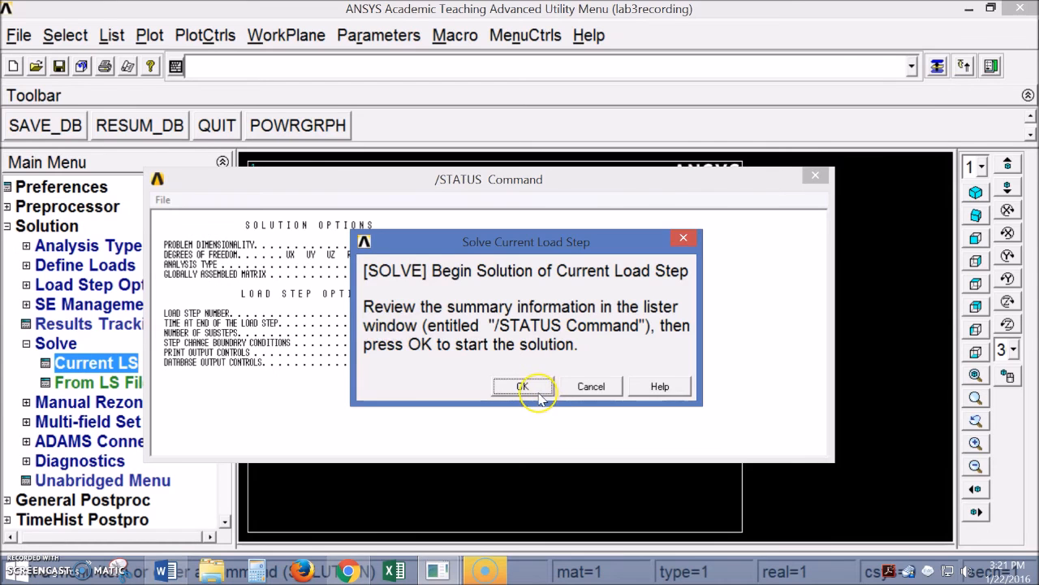
pyautogui.click(523, 387)
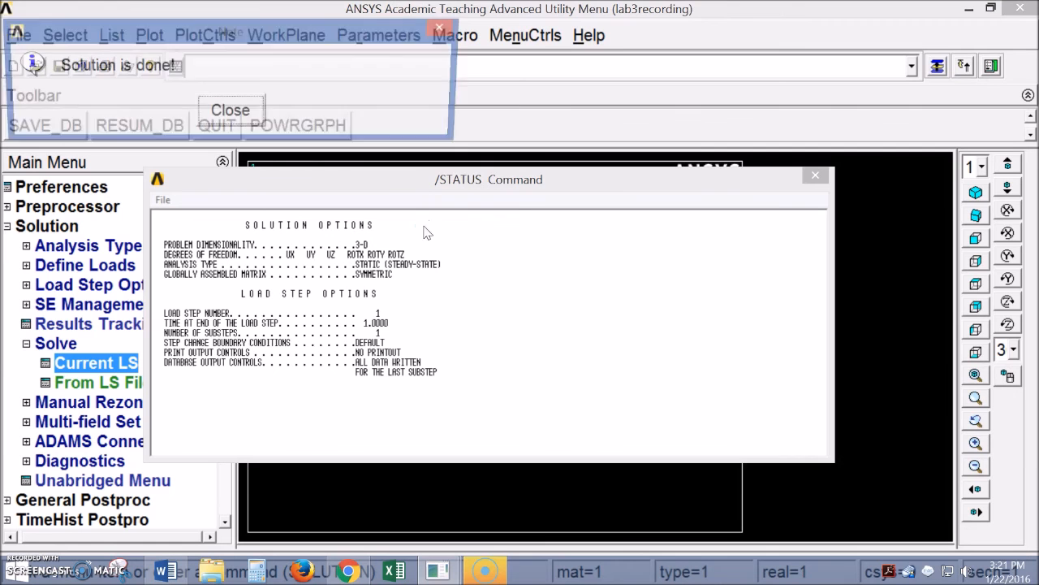
pyautogui.click(232, 113)
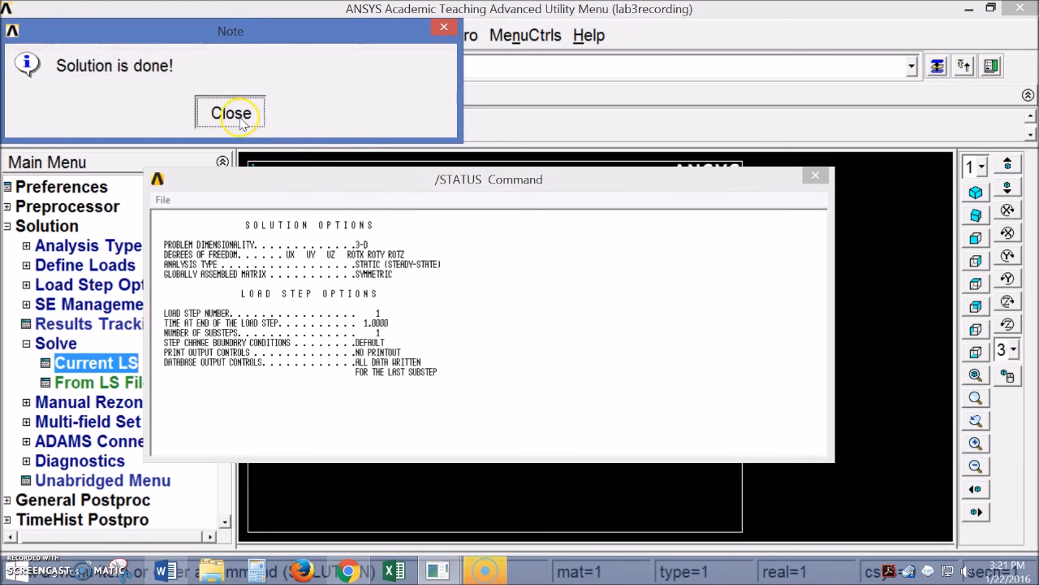
pyautogui.click(817, 176)
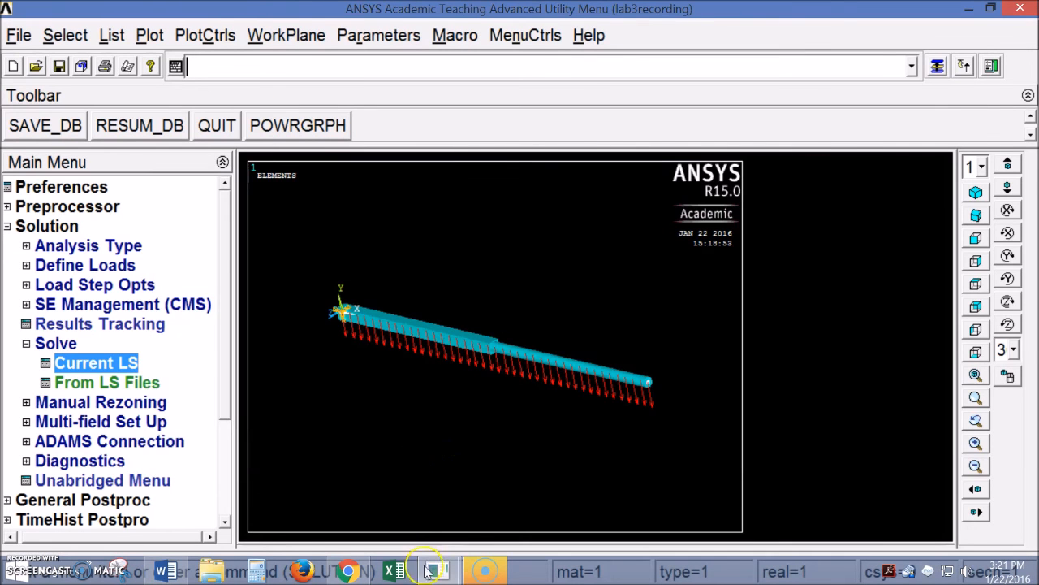
# Review the solver output window, then minimize it
pyautogui.moveTo(440, 573)
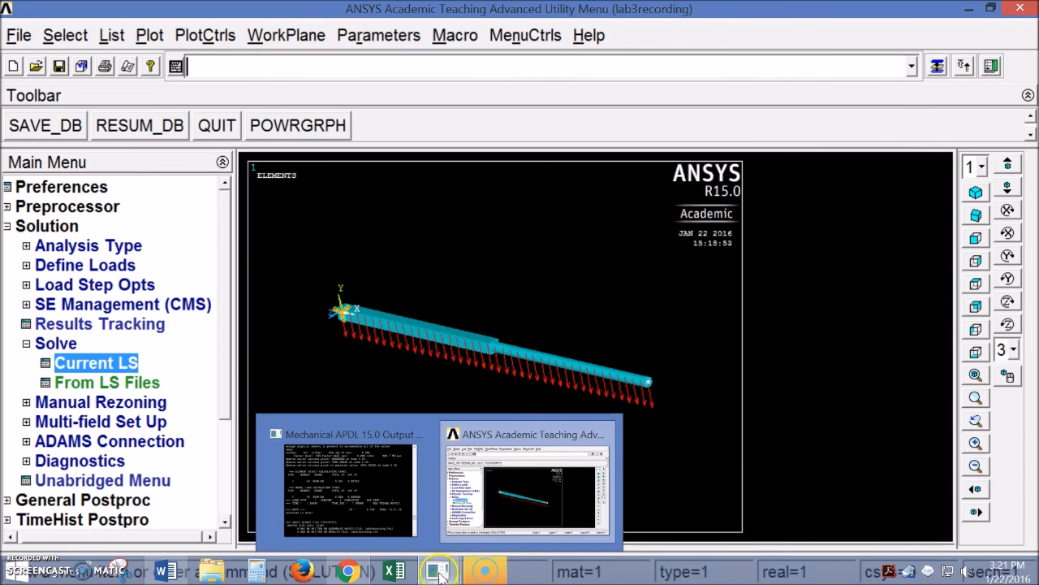
pyautogui.click(384, 495)
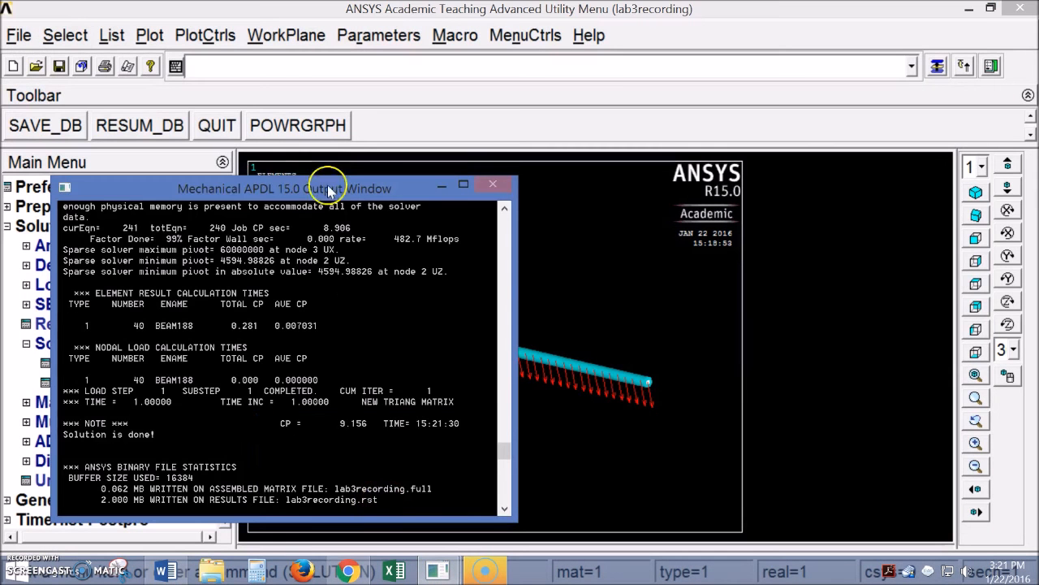
pyautogui.scroll(-9, 412, 394)
pyautogui.scroll(4, 234, 304)
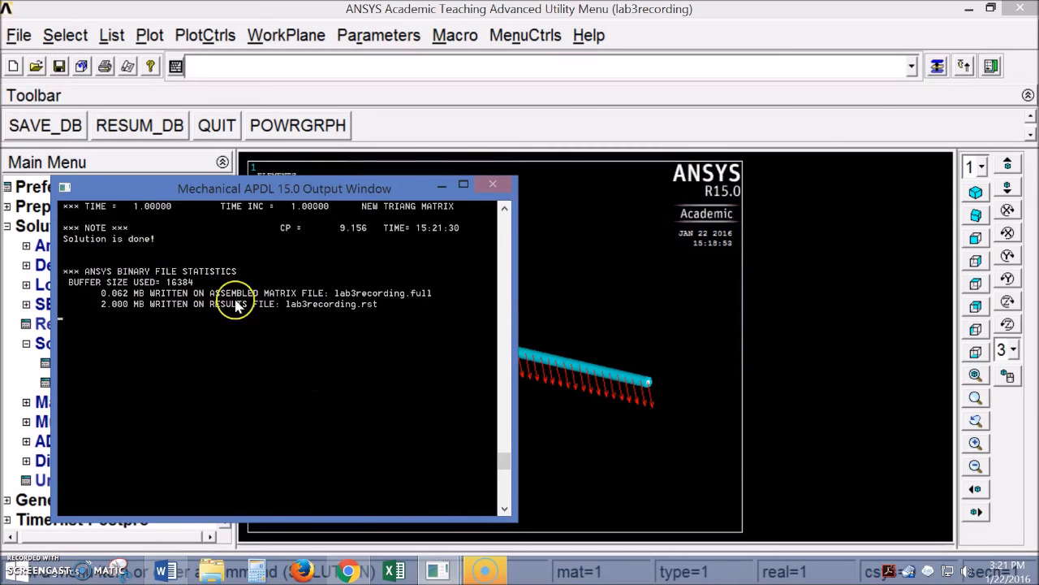
pyautogui.click(442, 186)
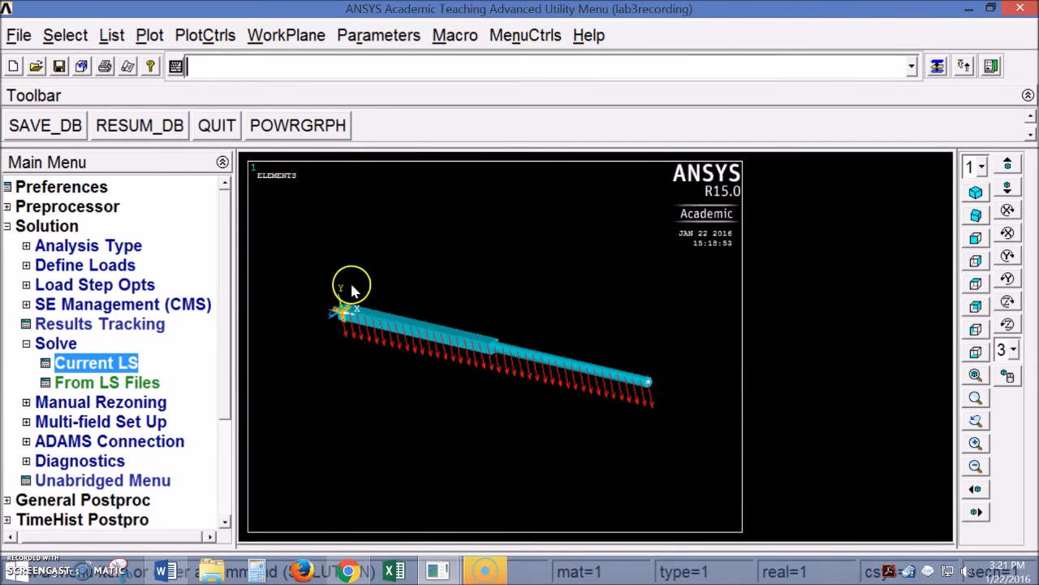
# Fold away the Solution menu and select General Postproc
pyautogui.click(27, 345)
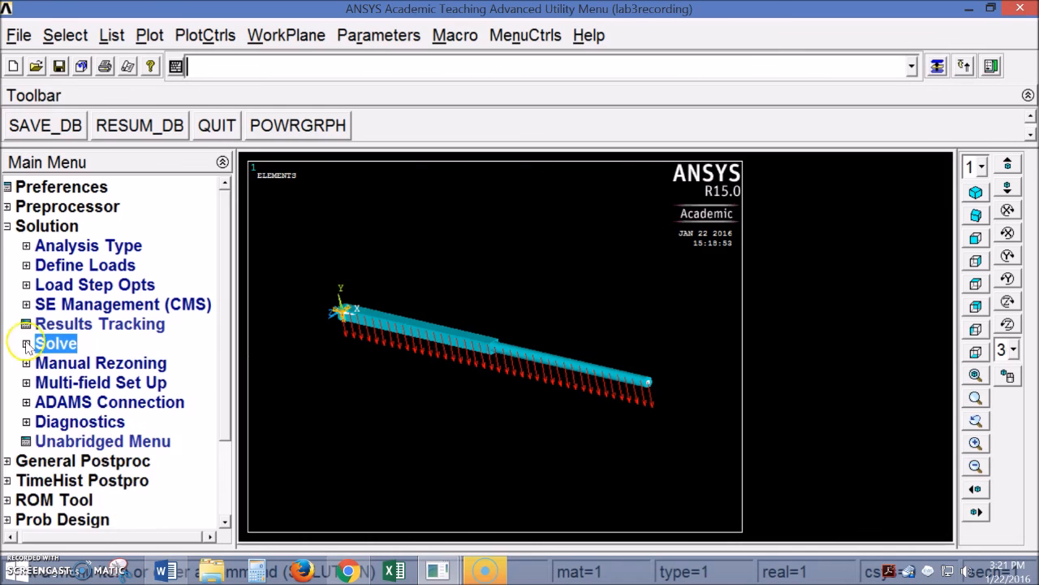
pyautogui.click(7, 228)
pyautogui.click(10, 245)
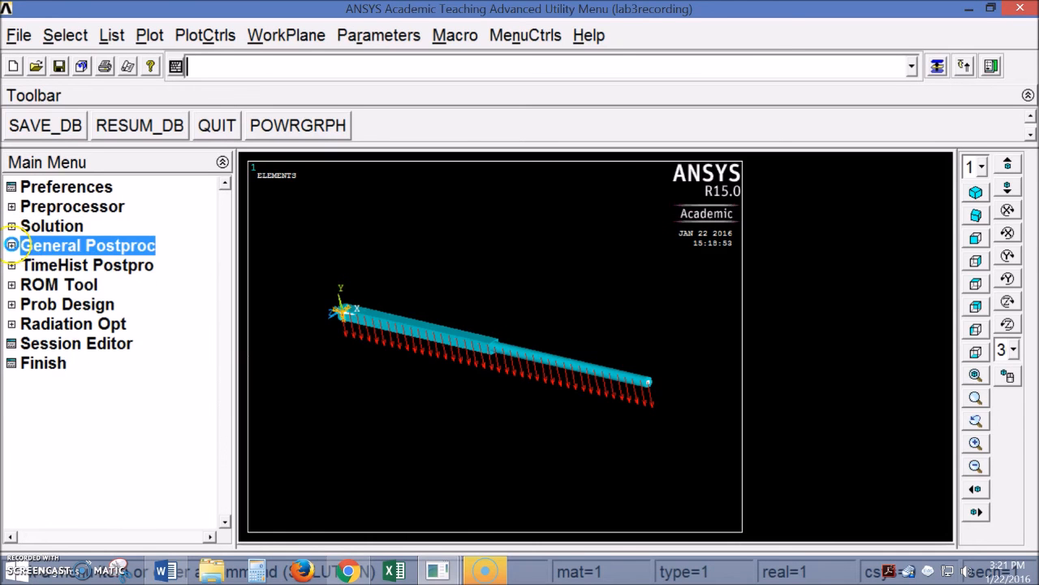
# In the Lab 3 Word handout, highlight the von Mises stress plot requirement
pyautogui.click(165, 571)
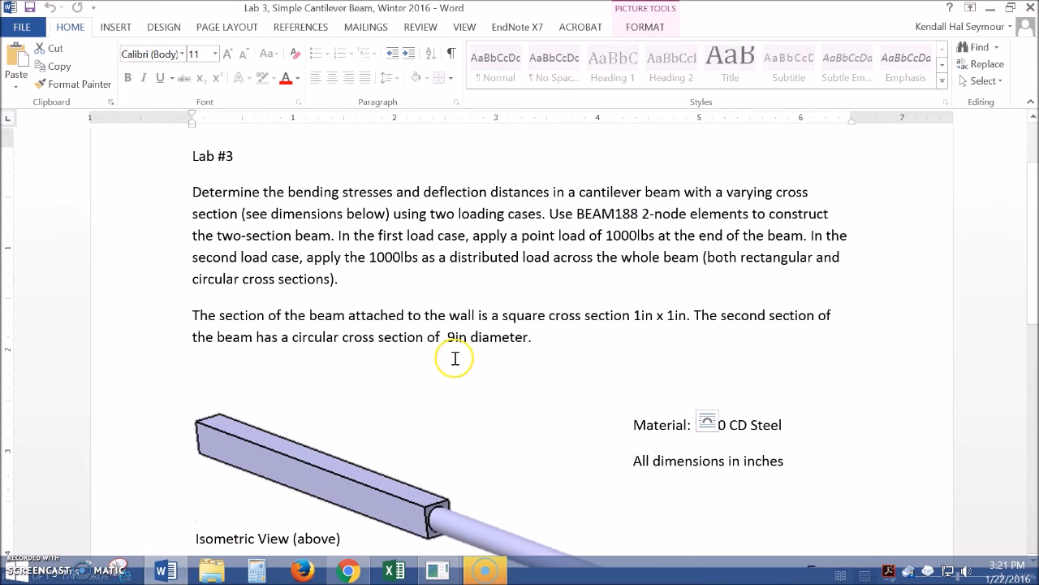
pyautogui.scroll(-9, 448, 344)
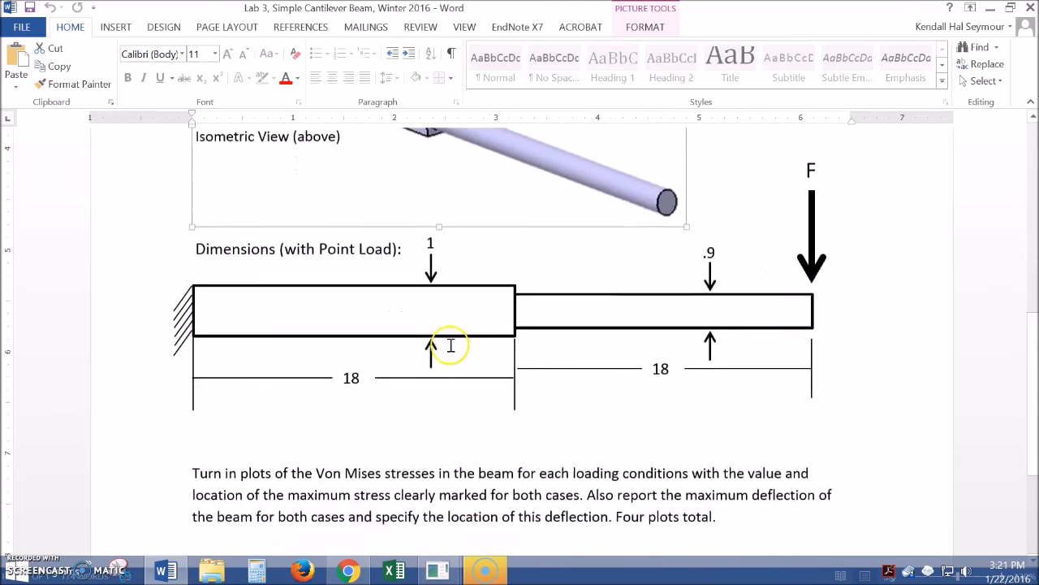
pyautogui.scroll(-5, 450, 345)
pyautogui.scroll(2, 355, 320)
pyautogui.moveTo(241, 364); pyautogui.dragTo(821, 365)
pyautogui.moveTo(195, 385); pyautogui.dragTo(576, 385)
pyautogui.click(502, 410)
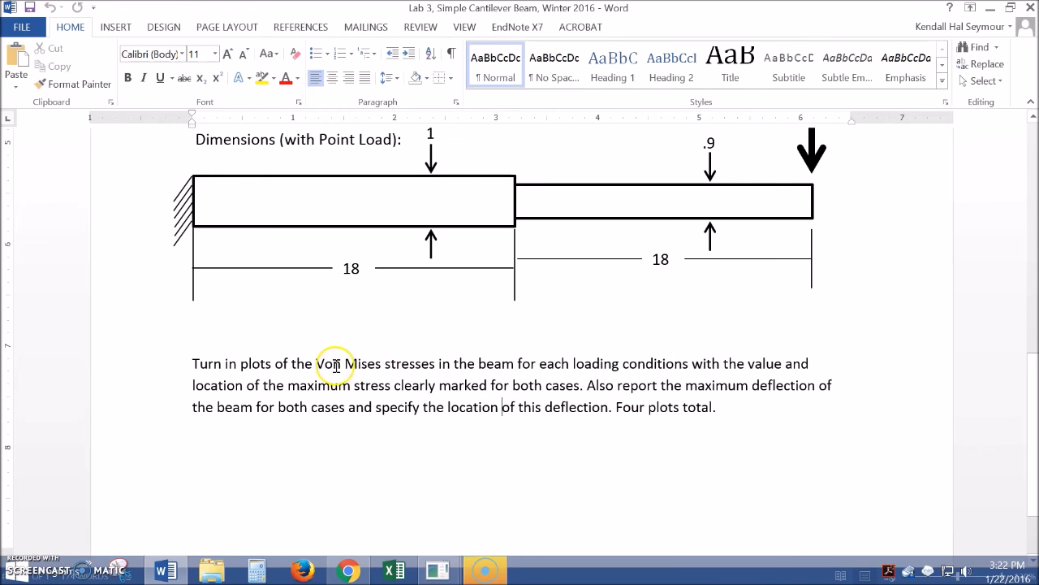
# Highlight the maximum deflection and deflection reporting requirements in the handout
pyautogui.scroll(10, 534, 379)
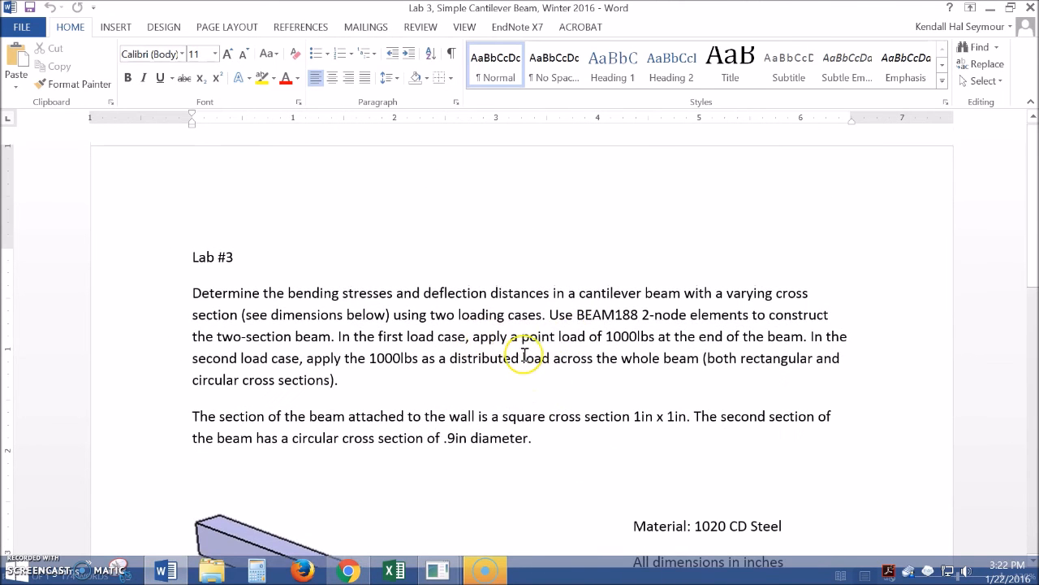
pyautogui.scroll(-10, 528, 353)
pyautogui.scroll(-2, 524, 355)
pyautogui.scroll(1, 569, 341)
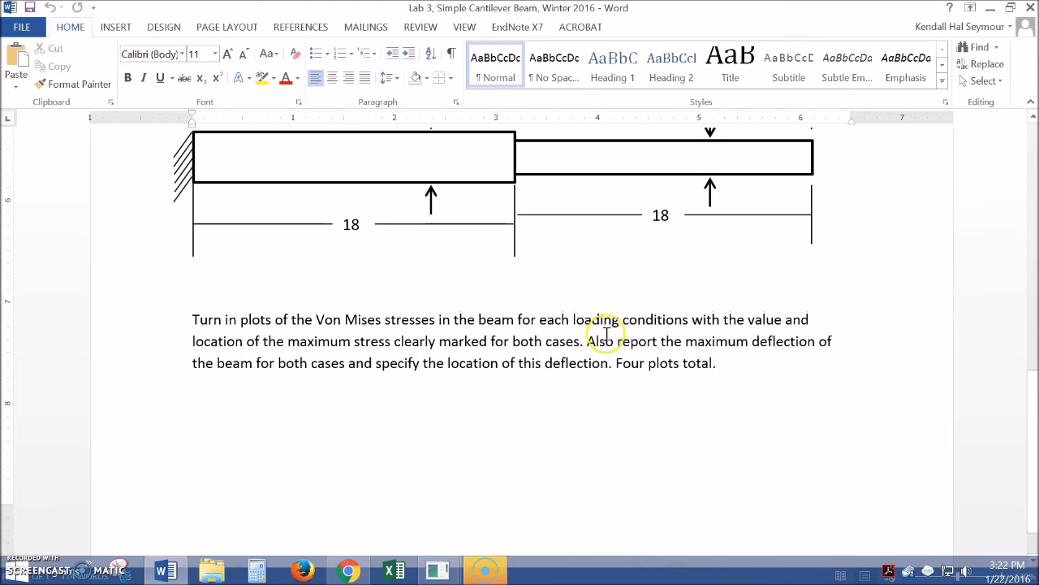
pyautogui.moveTo(595, 342); pyautogui.dragTo(832, 342)
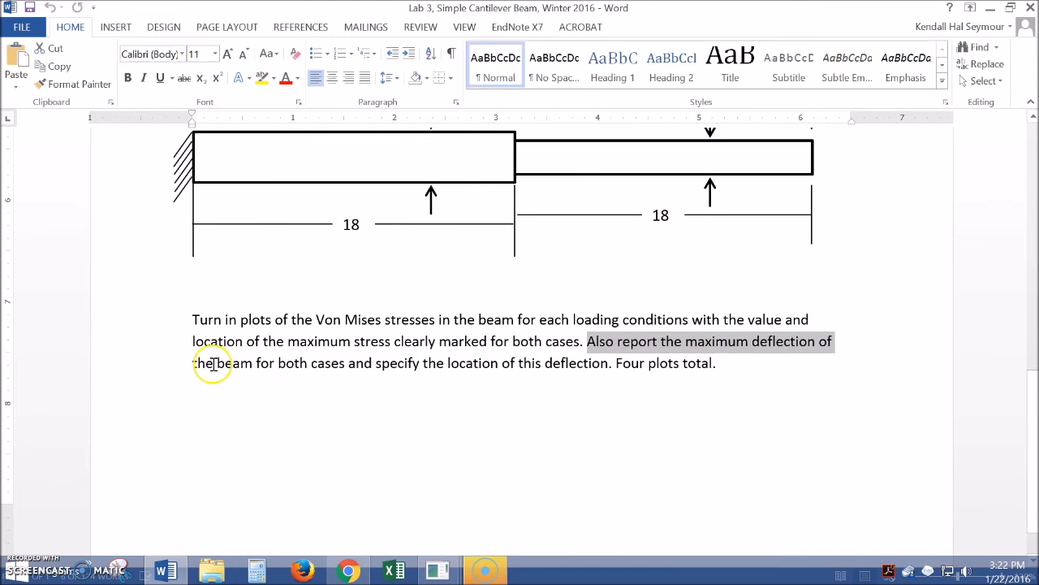
pyautogui.moveTo(195, 363); pyautogui.dragTo(424, 364)
pyautogui.click(652, 405)
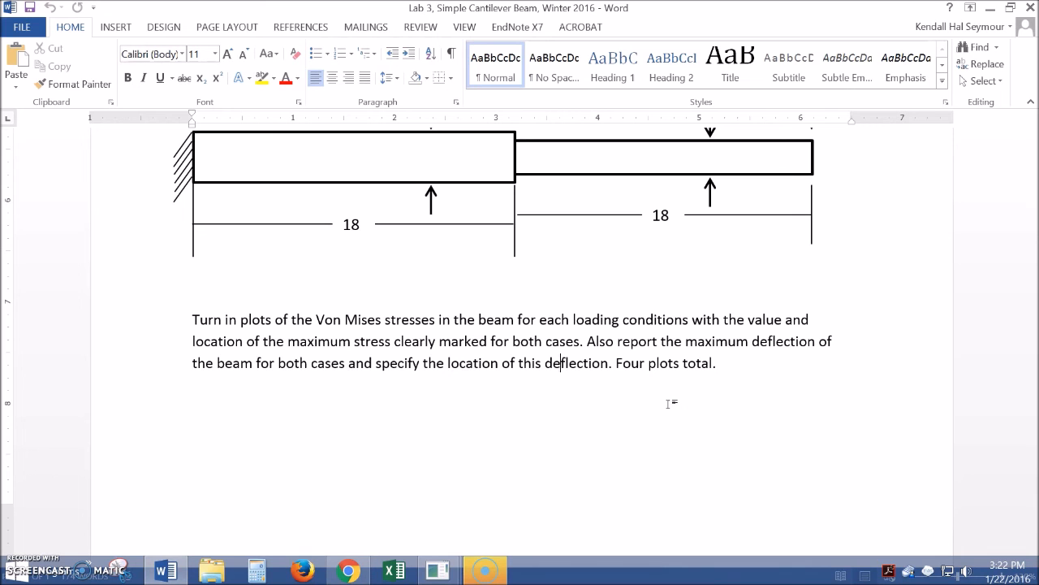
# Mark the deflection location requirement, then return to ANSYS
pyautogui.click(598, 440)
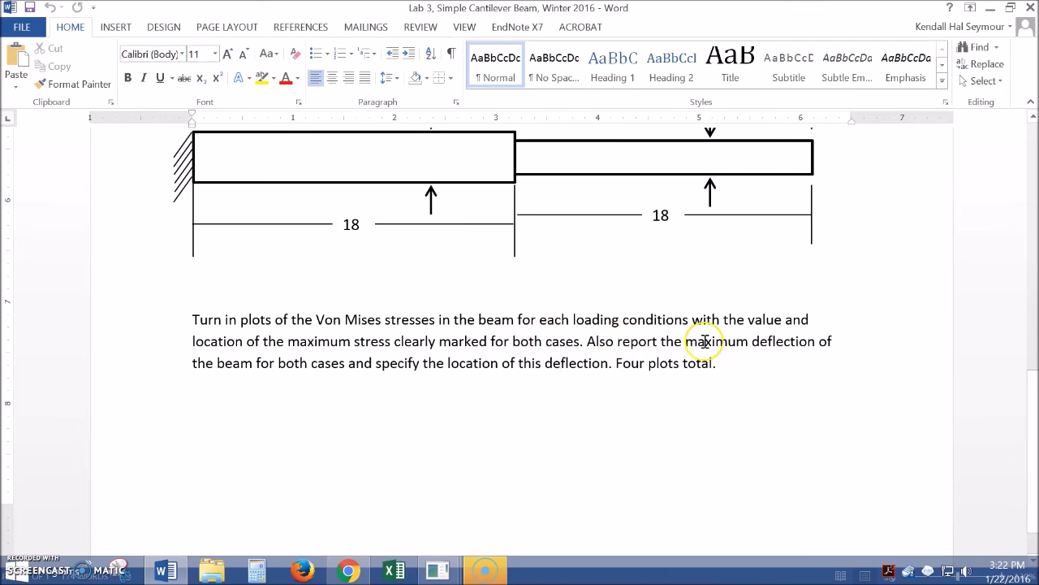
pyautogui.moveTo(374, 363); pyautogui.dragTo(622, 407)
pyautogui.click(622, 407)
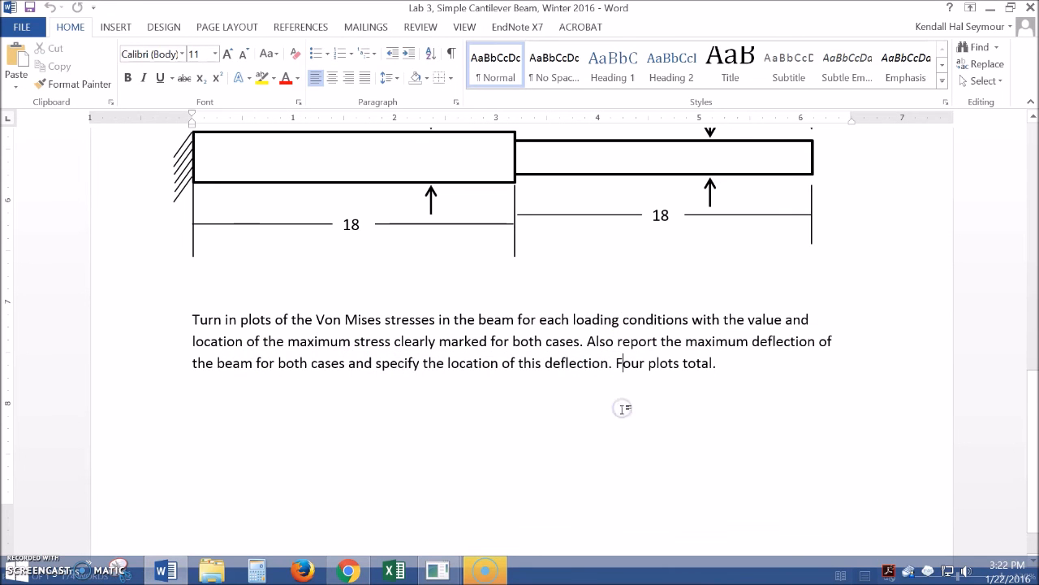
pyautogui.moveTo(485, 568)
pyautogui.click(504, 490)
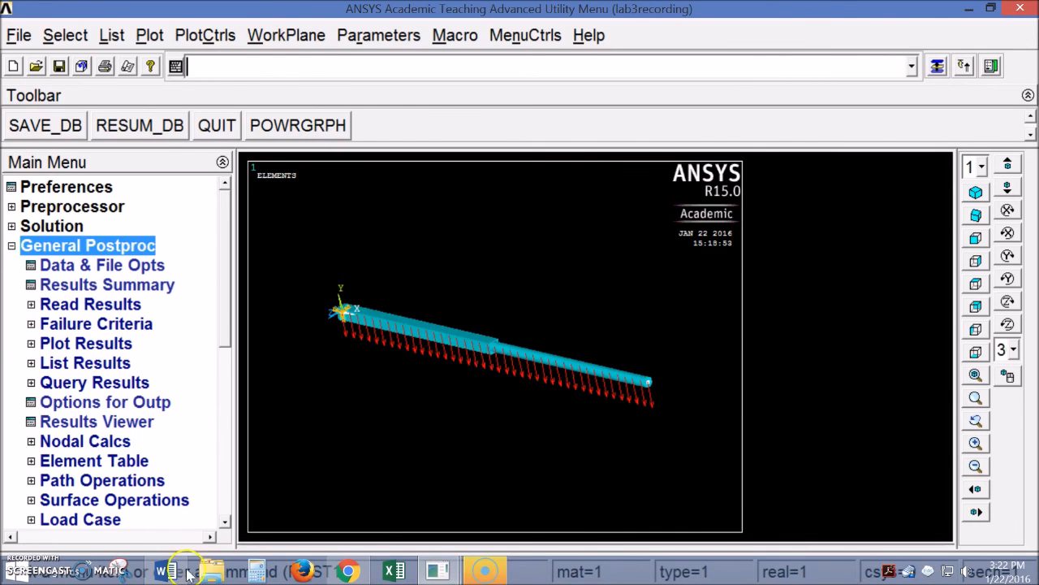
# Plot the nodal von Mises stress contour on the beam, peaking at 105366
pyautogui.click(30, 344)
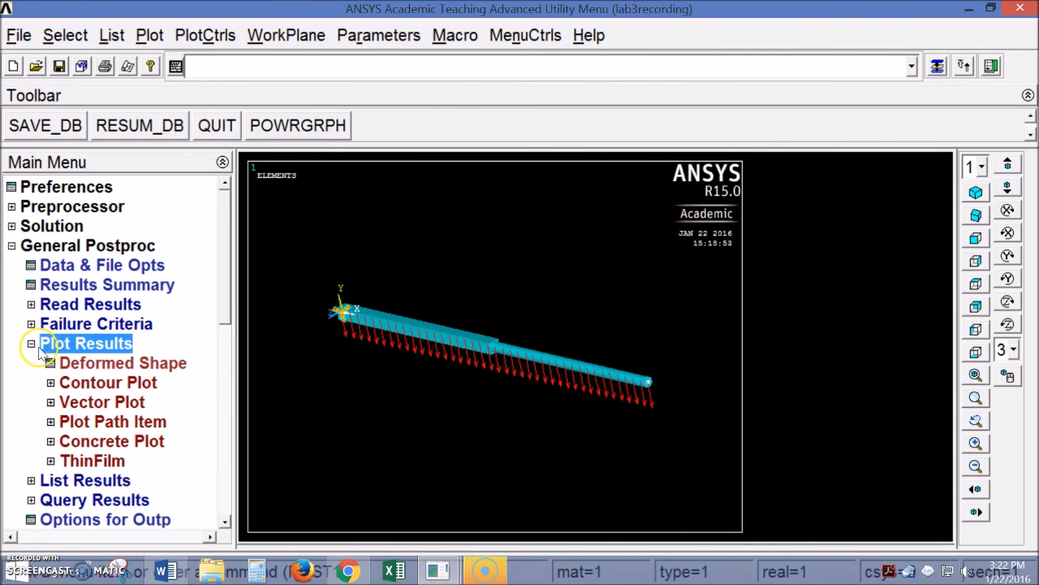
pyautogui.scroll(-2, 225, 320)
pyautogui.scroll(1, 51, 329)
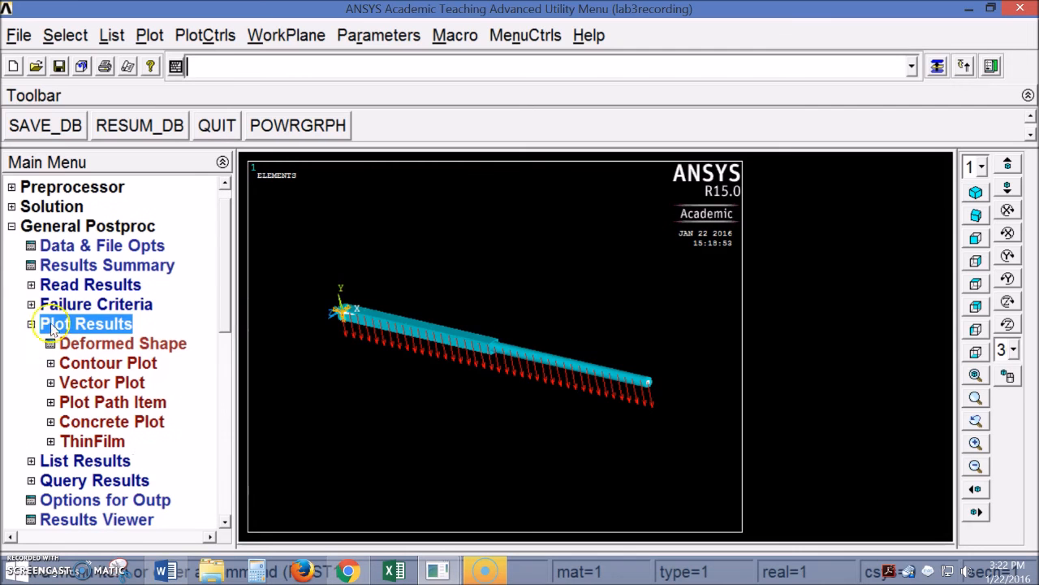
pyautogui.click(77, 363)
pyautogui.click(102, 383)
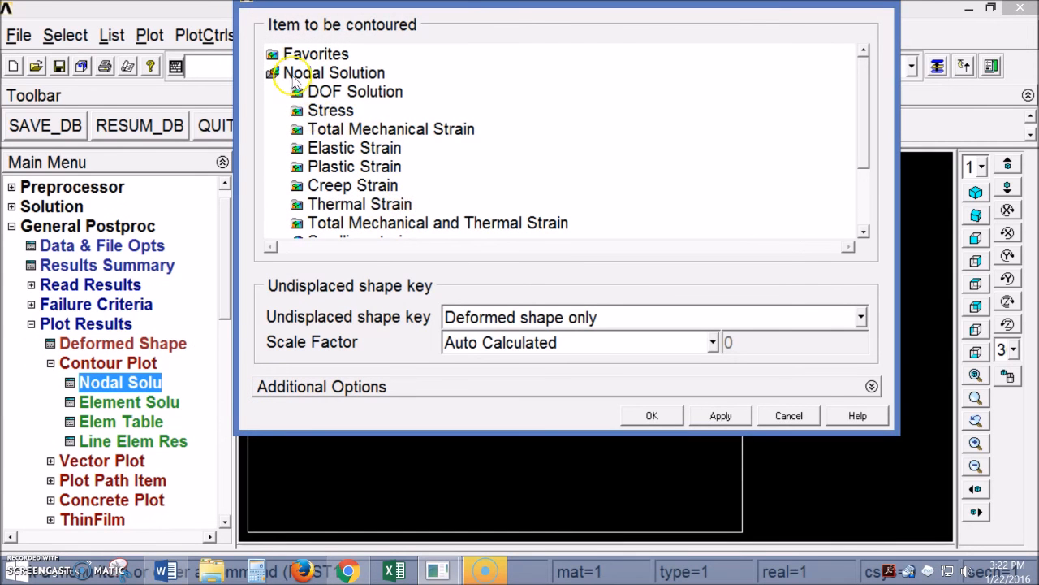
pyautogui.click(294, 75)
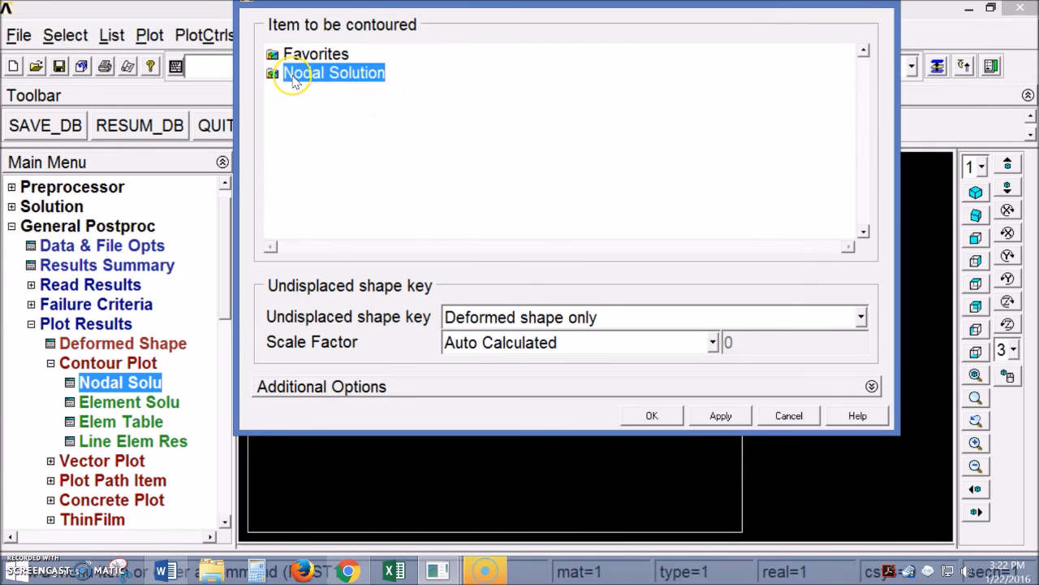
pyautogui.click(294, 75)
pyautogui.click(309, 108)
pyautogui.moveTo(883, 110); pyautogui.dragTo(859, 151)
pyautogui.click(374, 148)
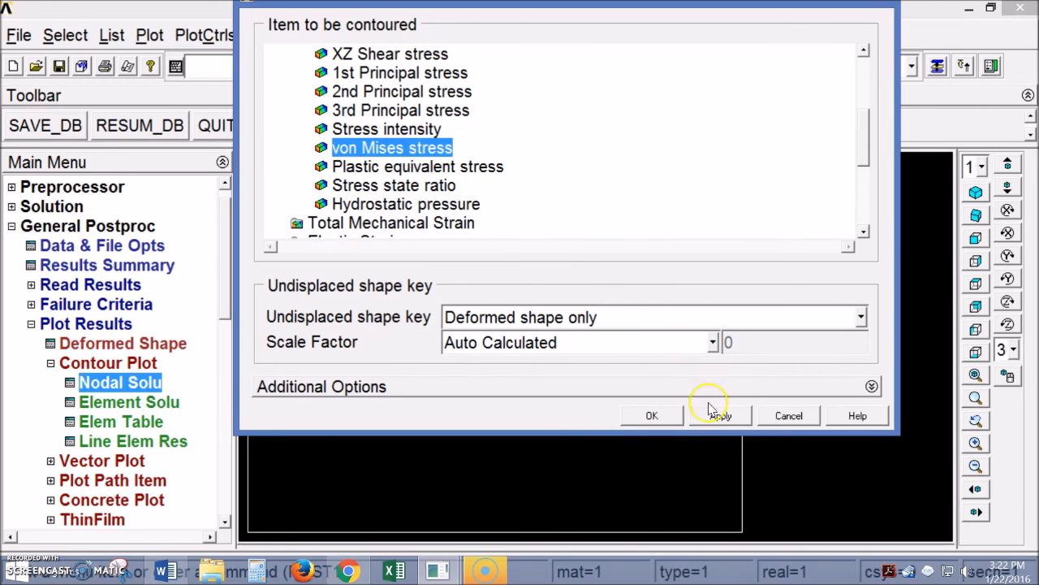
pyautogui.click(641, 420)
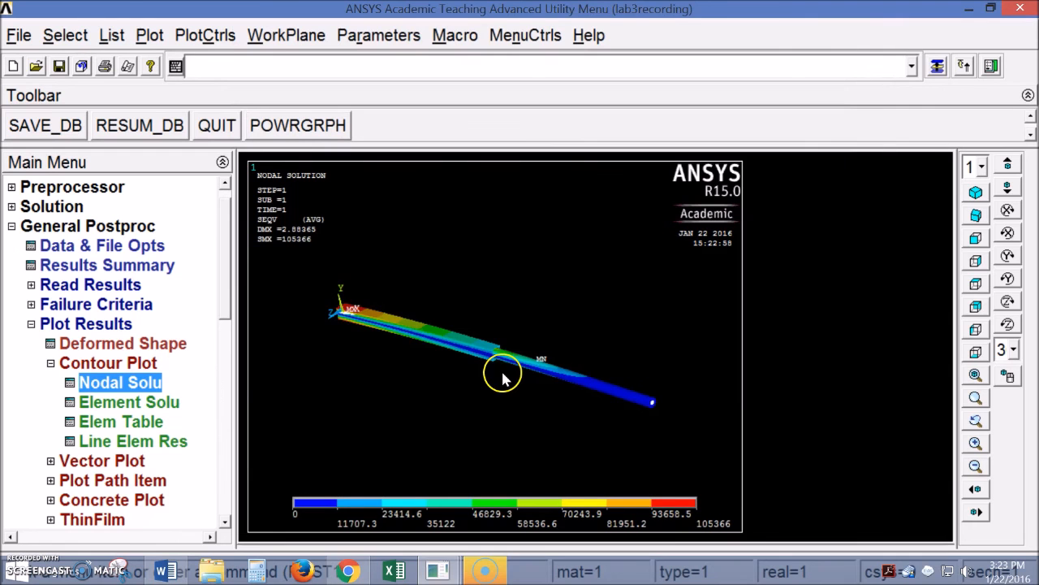
# Collapse and re-expand the Contour Plot branch of the Main Menu
pyautogui.scroll(4, 502, 380)
pyautogui.scroll(-1, 502, 380)
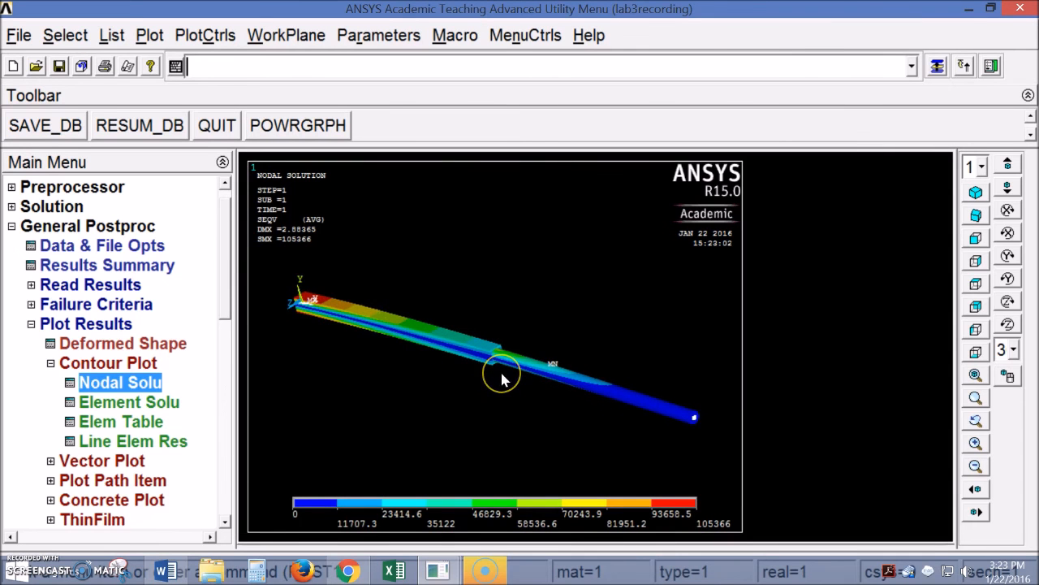
pyautogui.click(50, 363)
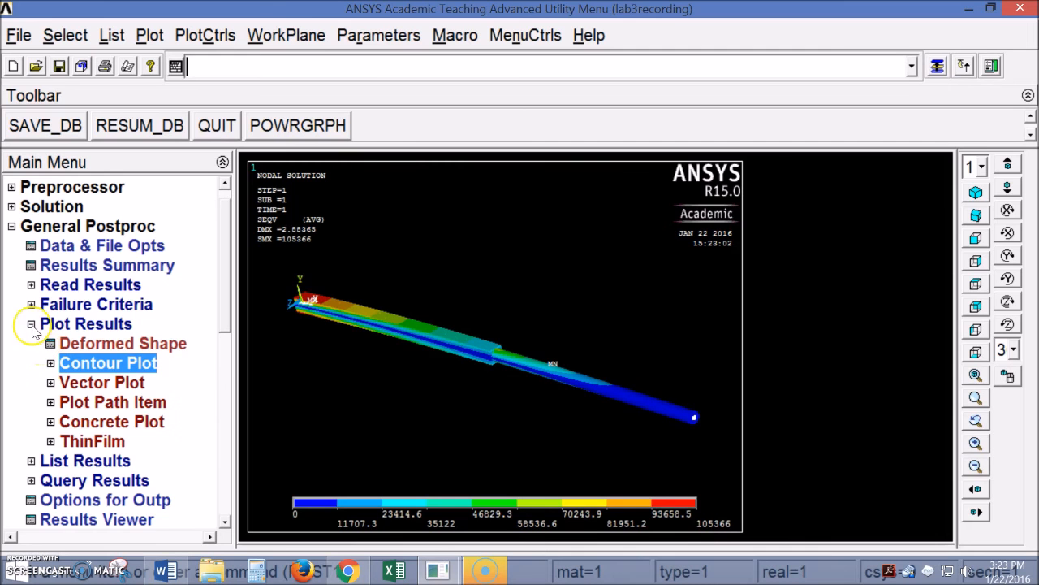
pyautogui.click(51, 363)
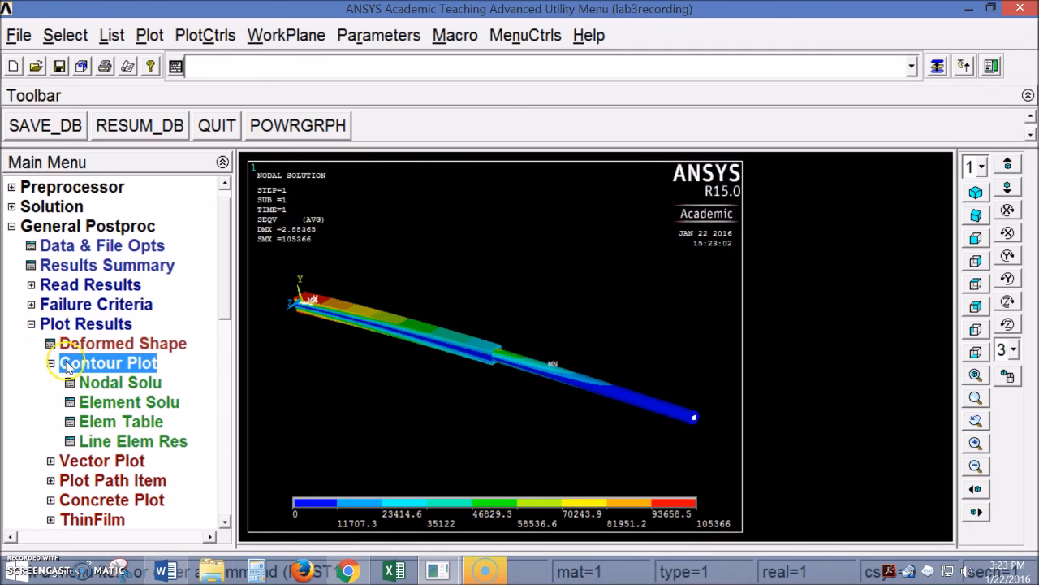
# Plot the nodal UY displacement contour, reaching -2.88317 at the free end
pyautogui.click(118, 389)
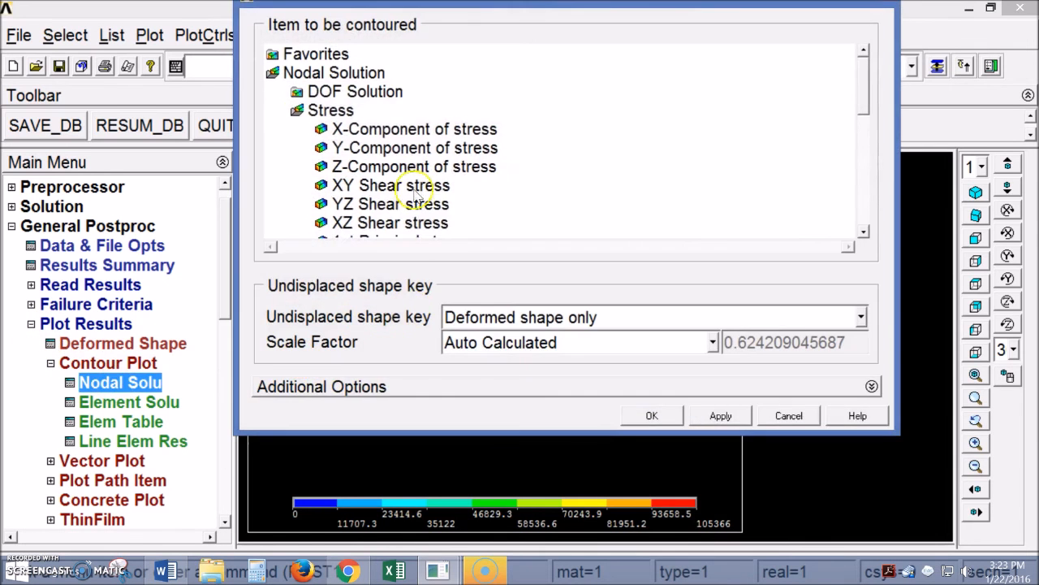
pyautogui.click(297, 110)
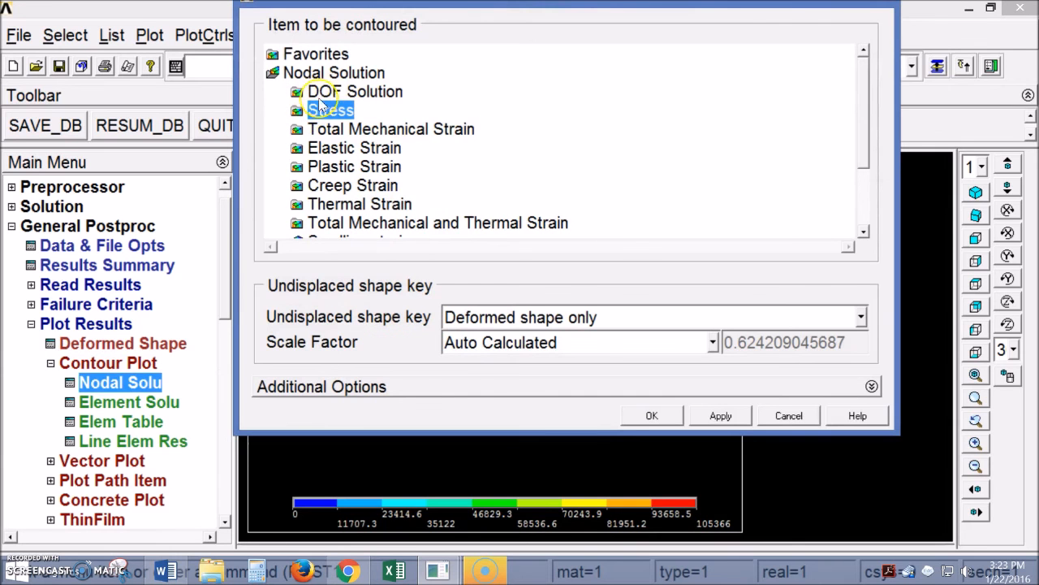
pyautogui.click(302, 93)
pyautogui.scroll(-1, 861, 106)
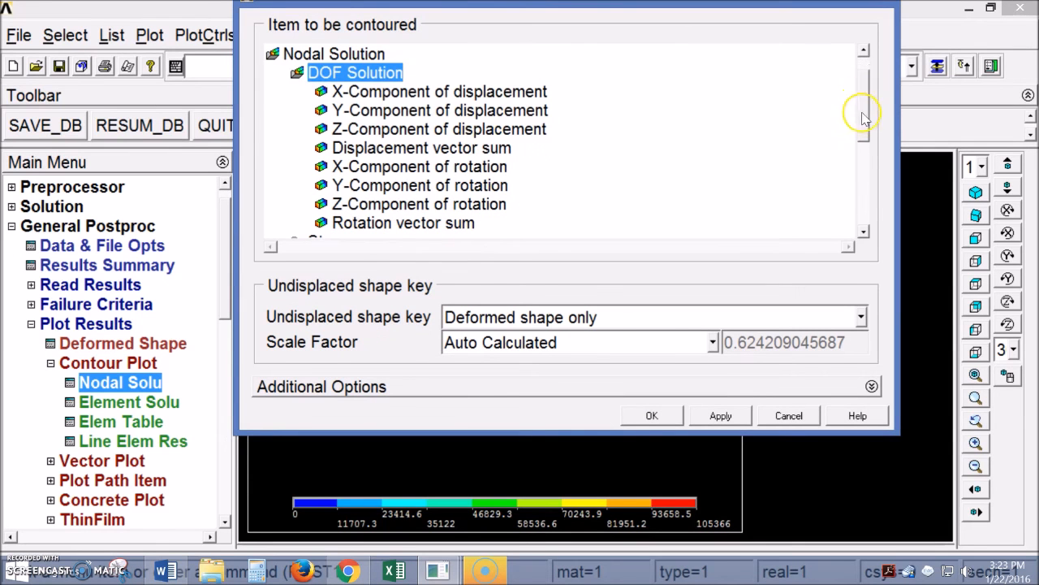
pyautogui.click(376, 112)
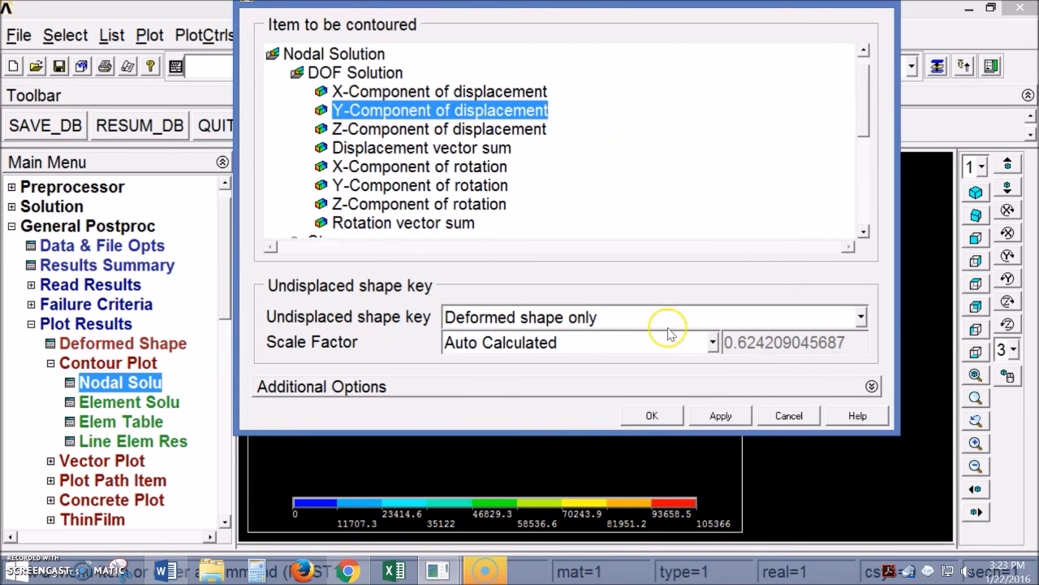
pyautogui.click(674, 416)
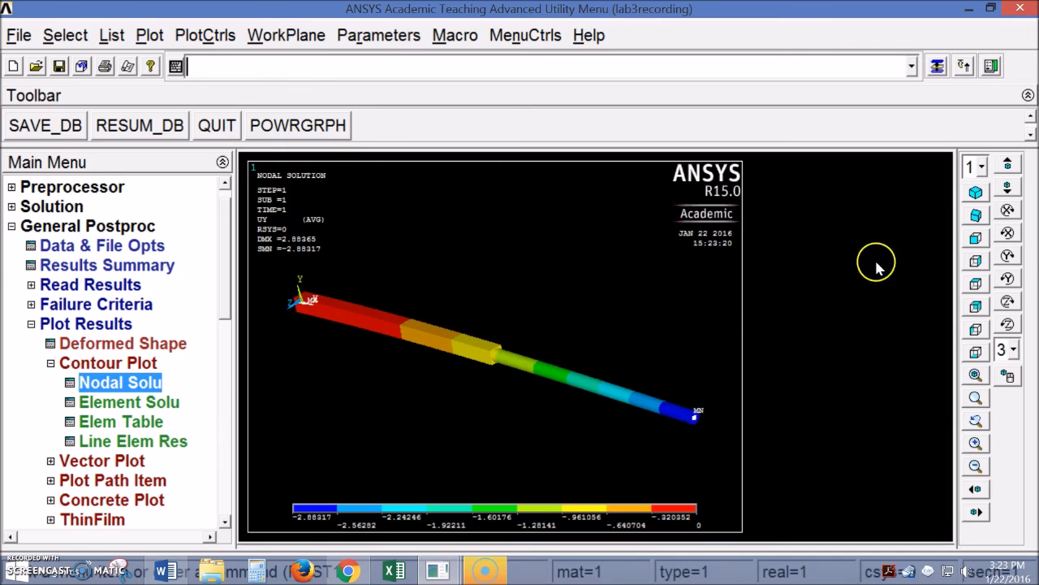
# Switch the graphics window to a front view of the beam
pyautogui.click(978, 239)
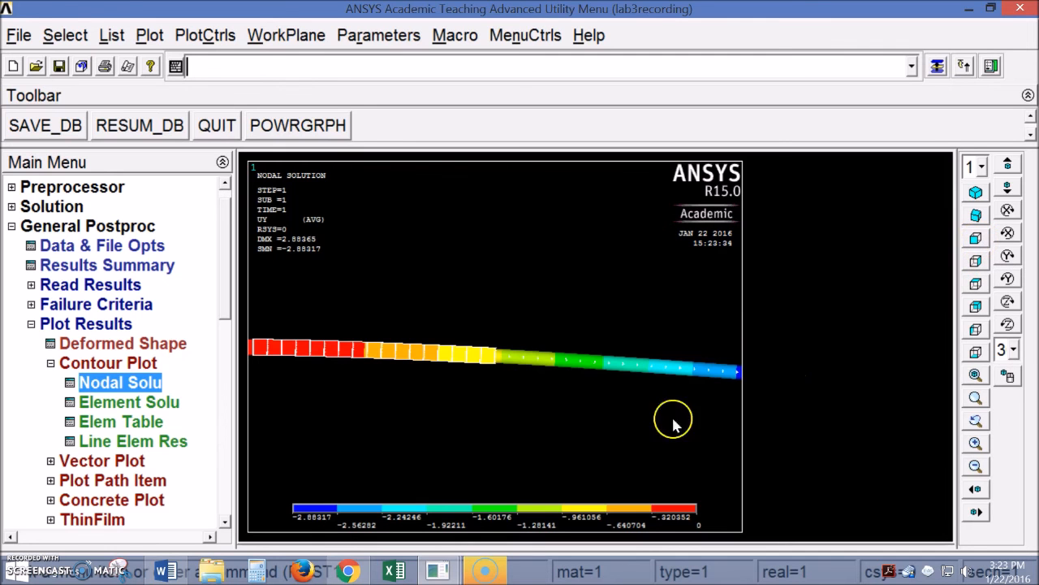
pyautogui.scroll(-4, 553, 396)
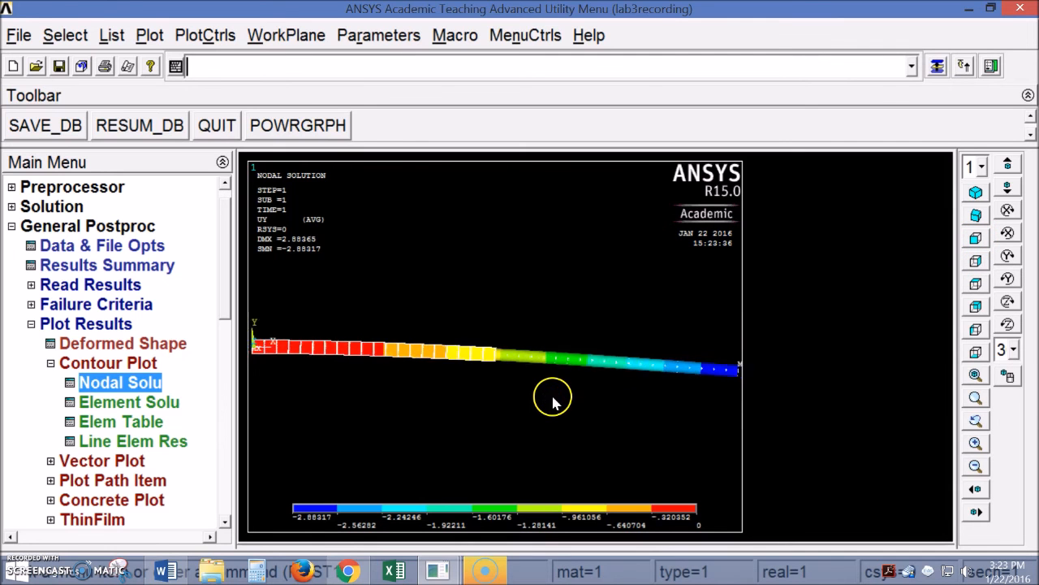
pyautogui.scroll(1, 552, 397)
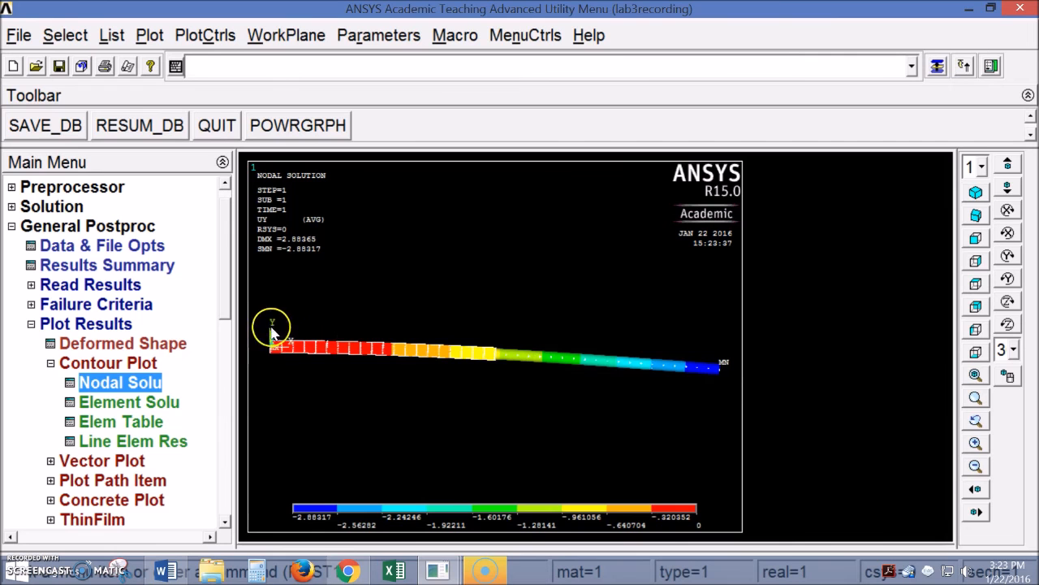
pyautogui.click(432, 297)
pyautogui.click(442, 294)
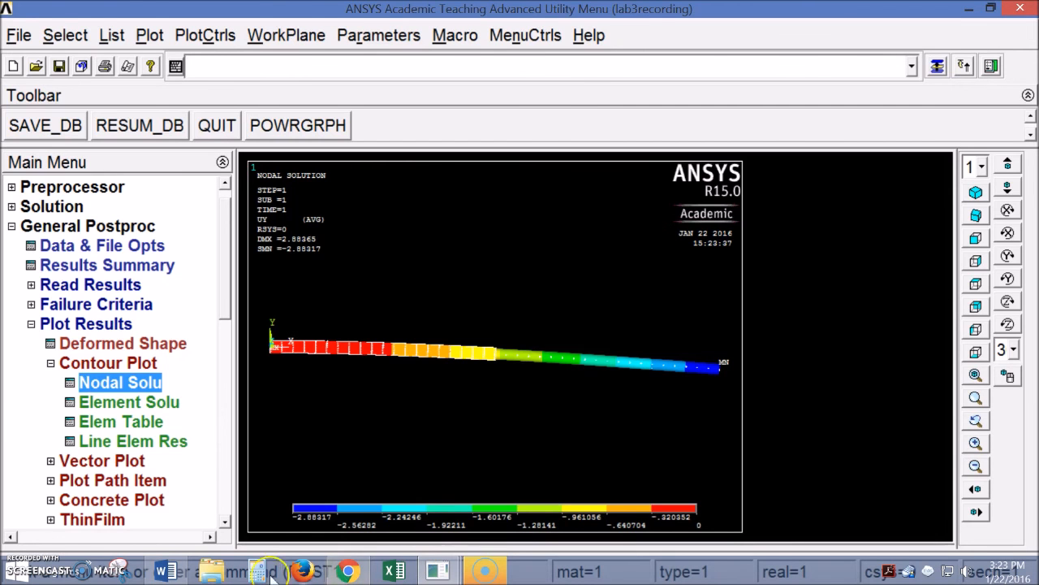
# Check the lab sheet's requirement to state the deflection location, then return to ANSYS
pyautogui.click(165, 571)
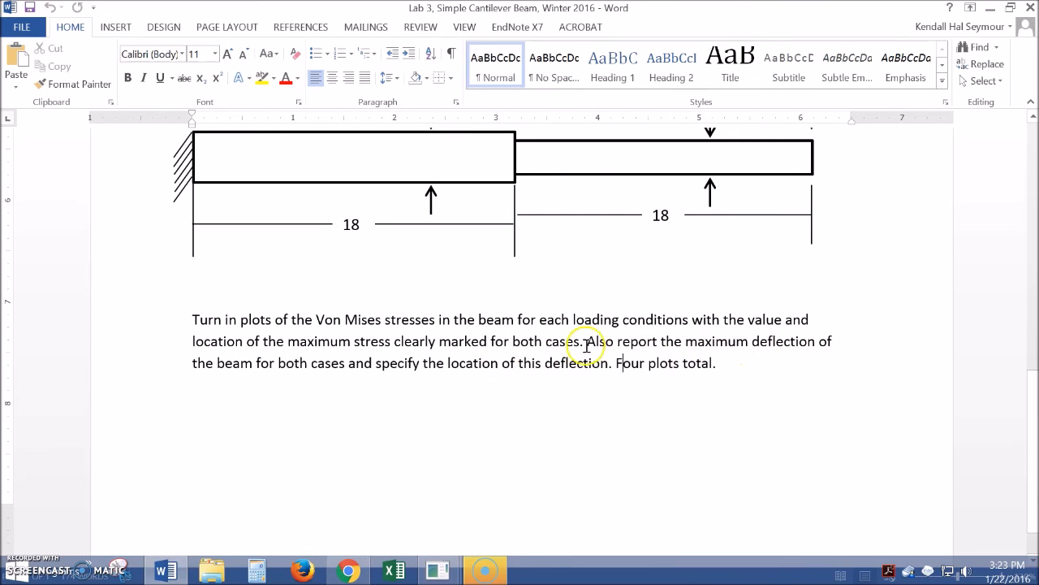
pyautogui.moveTo(378, 363); pyautogui.dragTo(607, 362)
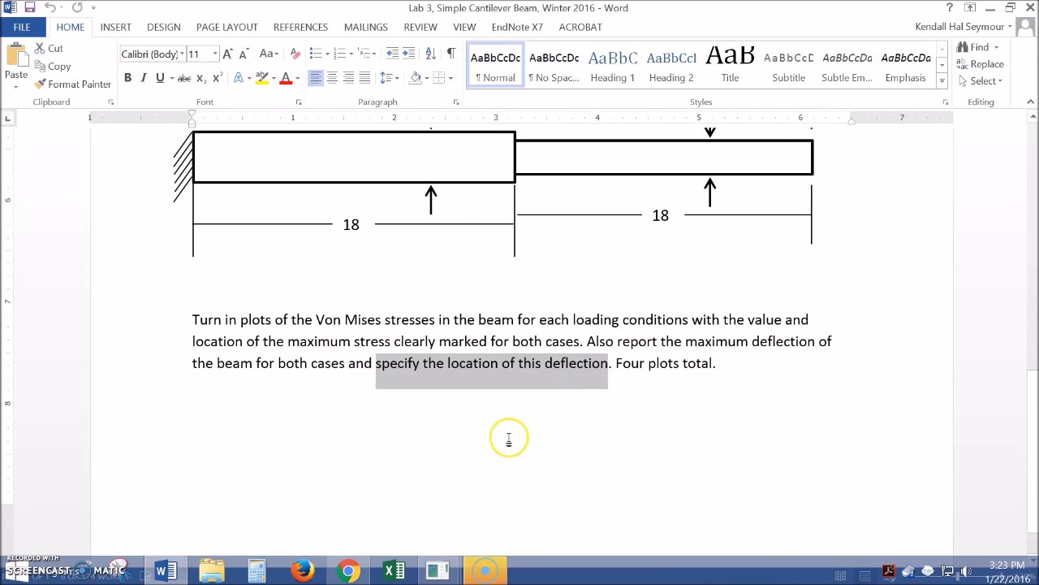
pyautogui.moveTo(438, 571)
pyautogui.click(514, 517)
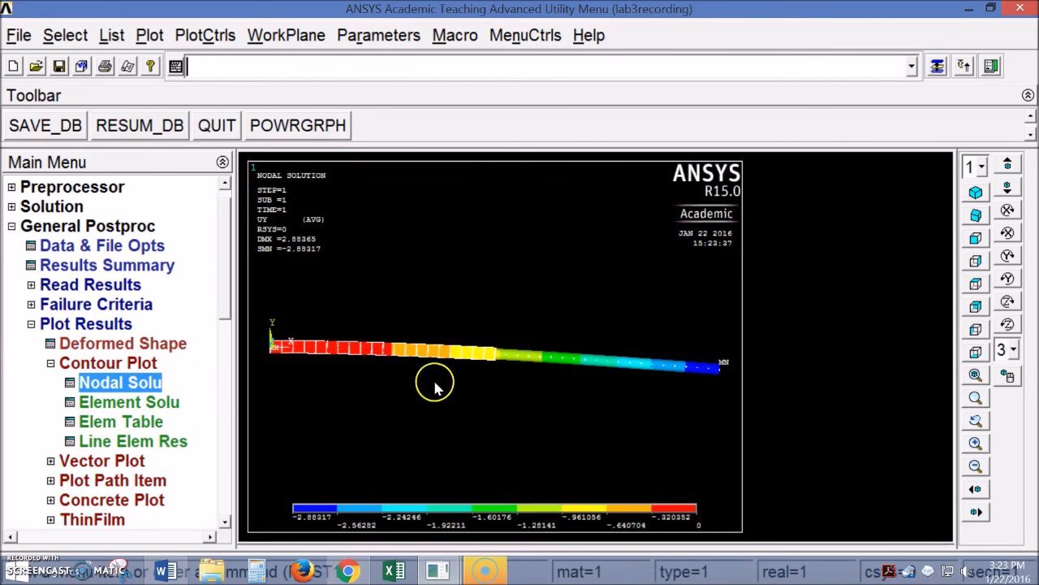
# Set up a Subgrid Solu query of the DOF solution UY
pyautogui.click(31, 323)
pyautogui.click(31, 363)
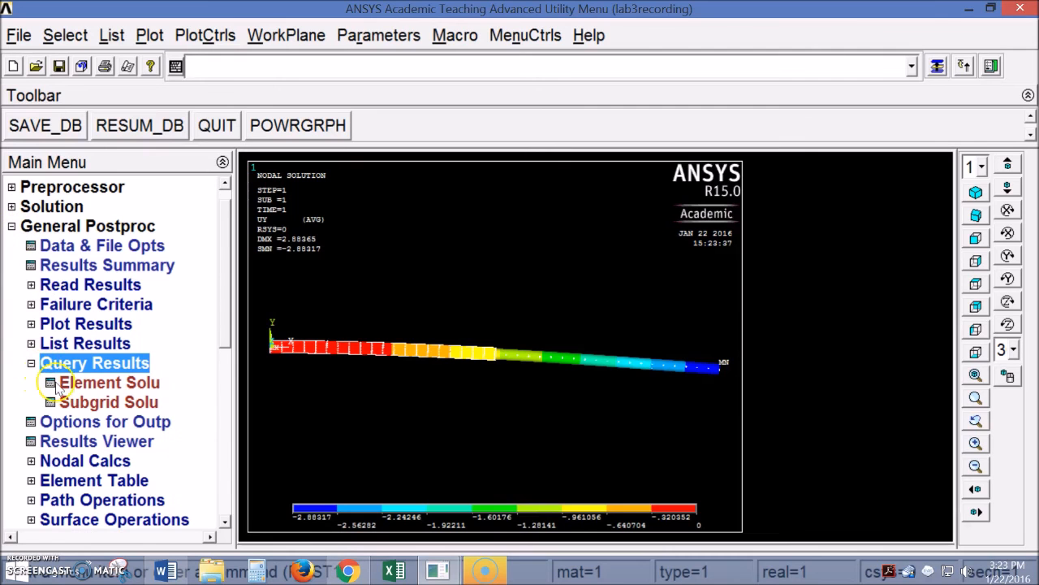
pyautogui.click(90, 409)
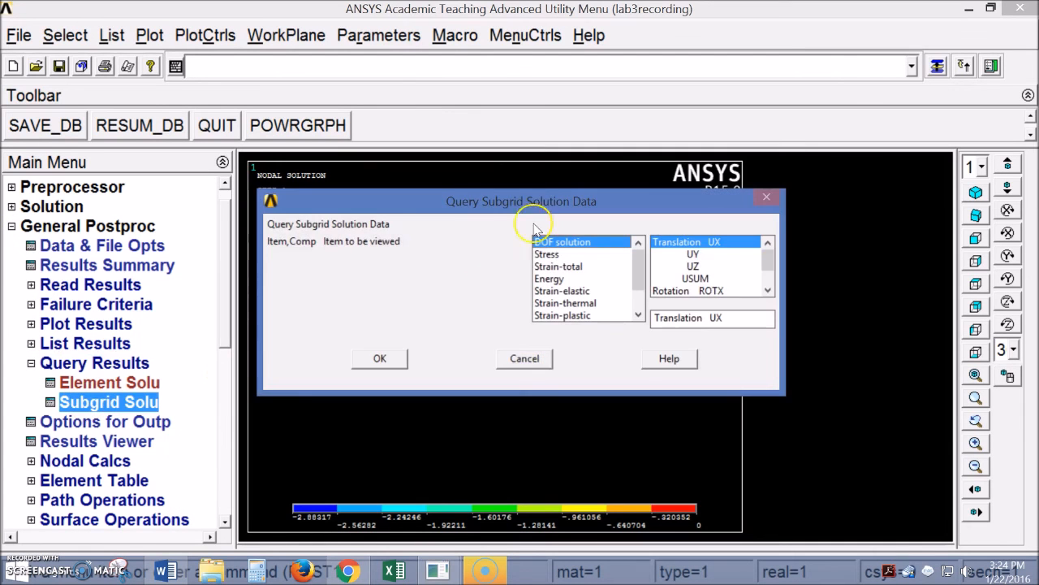
pyautogui.moveTo(531, 209); pyautogui.dragTo(364, 72)
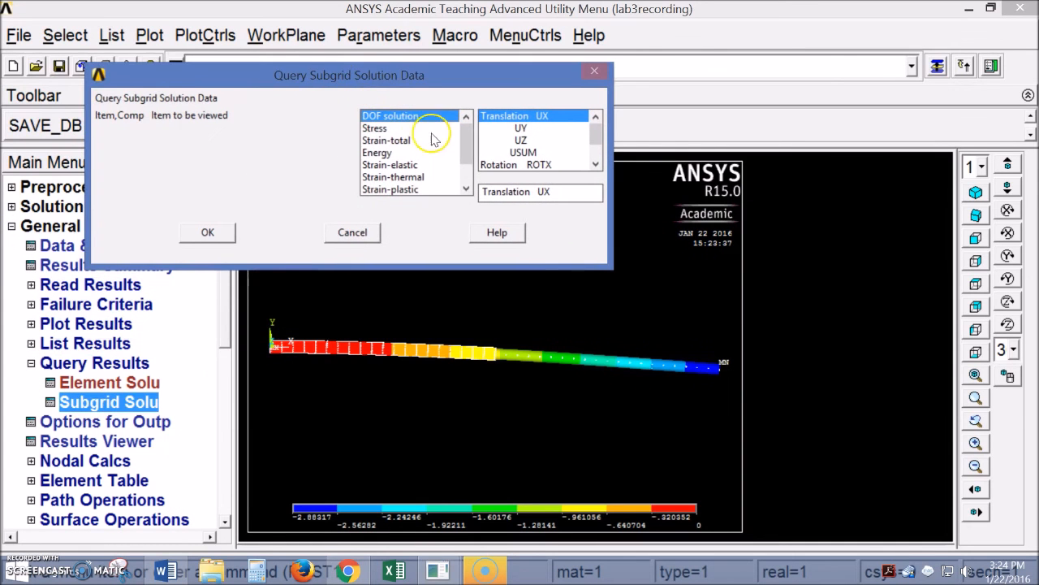
pyautogui.click(408, 130)
pyautogui.click(410, 117)
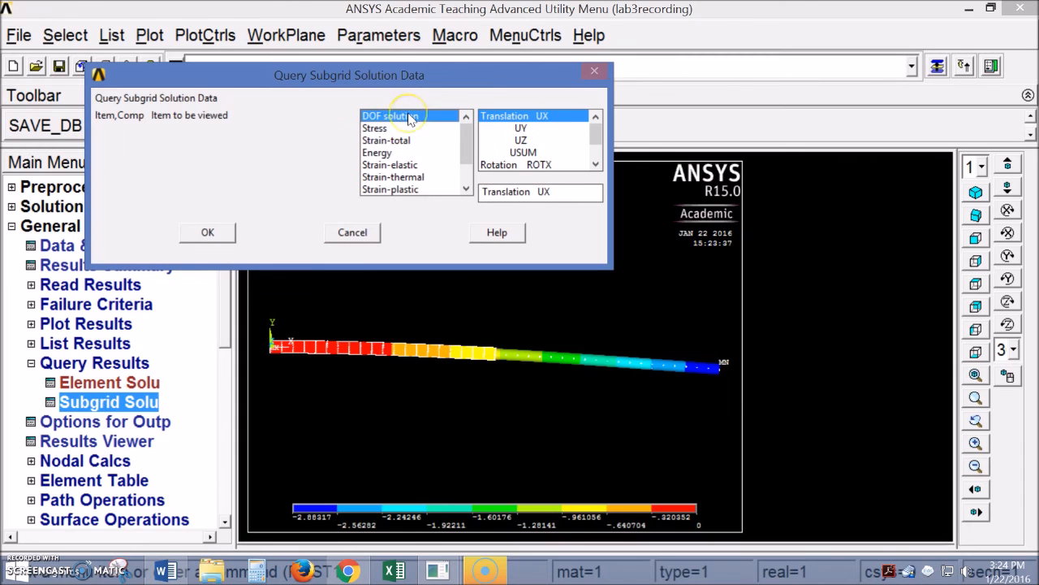
pyautogui.moveTo(378, 81); pyautogui.dragTo(551, 99)
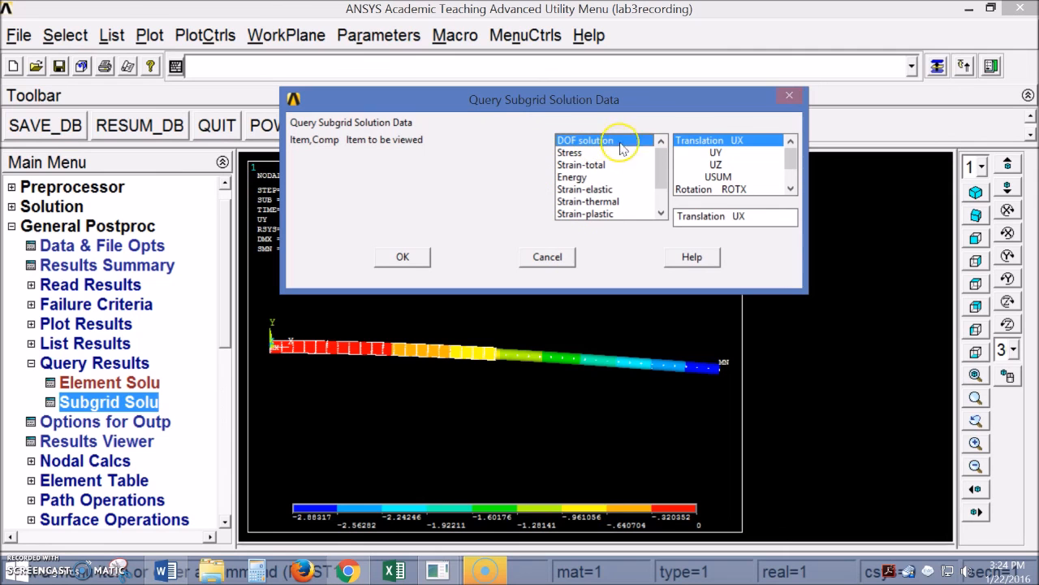
pyautogui.click(716, 153)
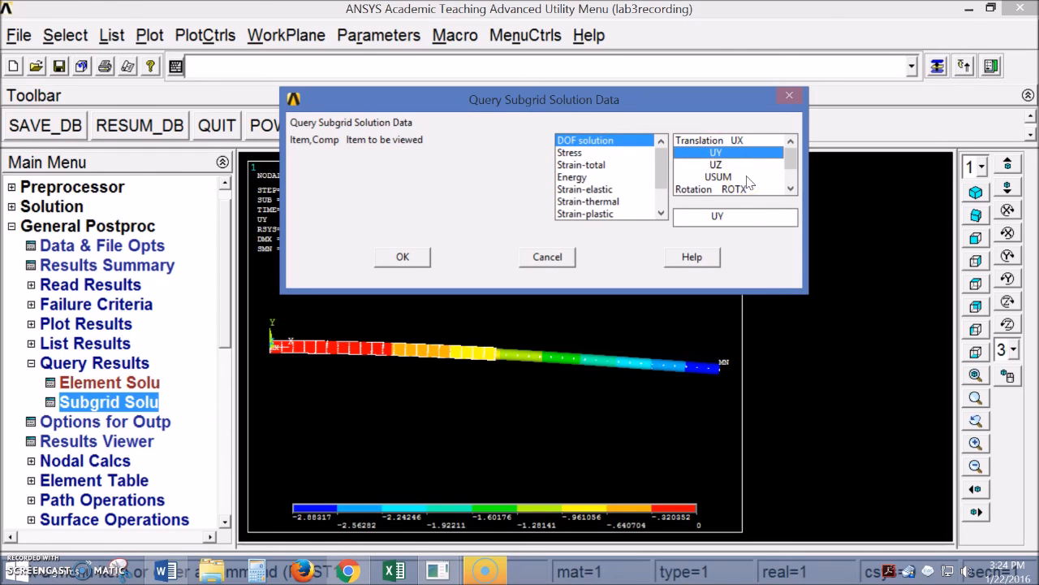
pyautogui.click(400, 259)
# Label the minimum UY of -2.88317 at the free end, then bring the lab document forward
pyautogui.moveTo(97, 243); pyautogui.dragTo(143, 144)
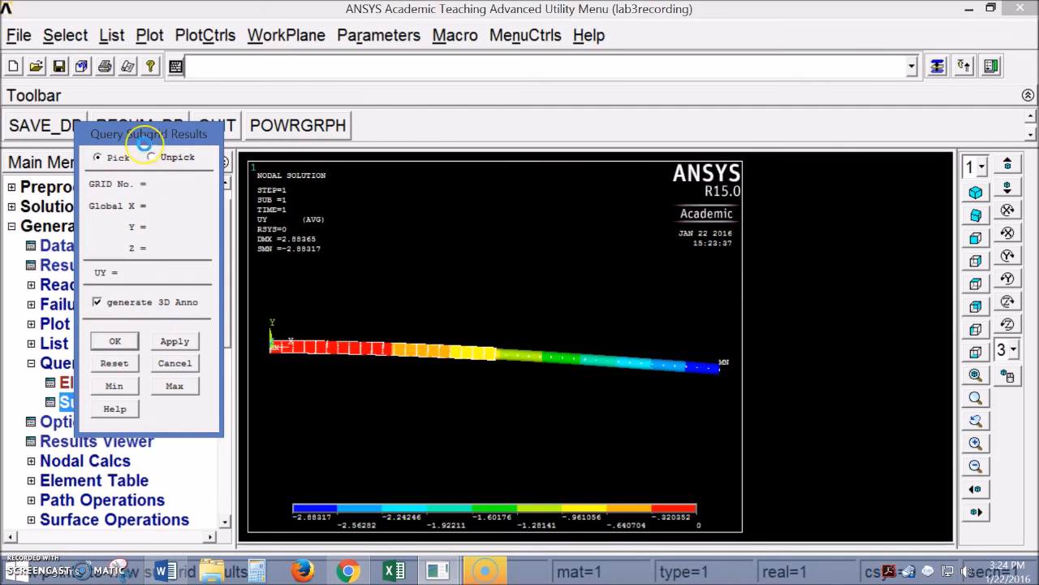
pyautogui.moveTo(144, 145)
pyautogui.mouseDown()
pyautogui.moveTo(213, 121)
pyautogui.moveTo(170, 127)
pyautogui.moveTo(155, 143)
pyautogui.mouseUp()
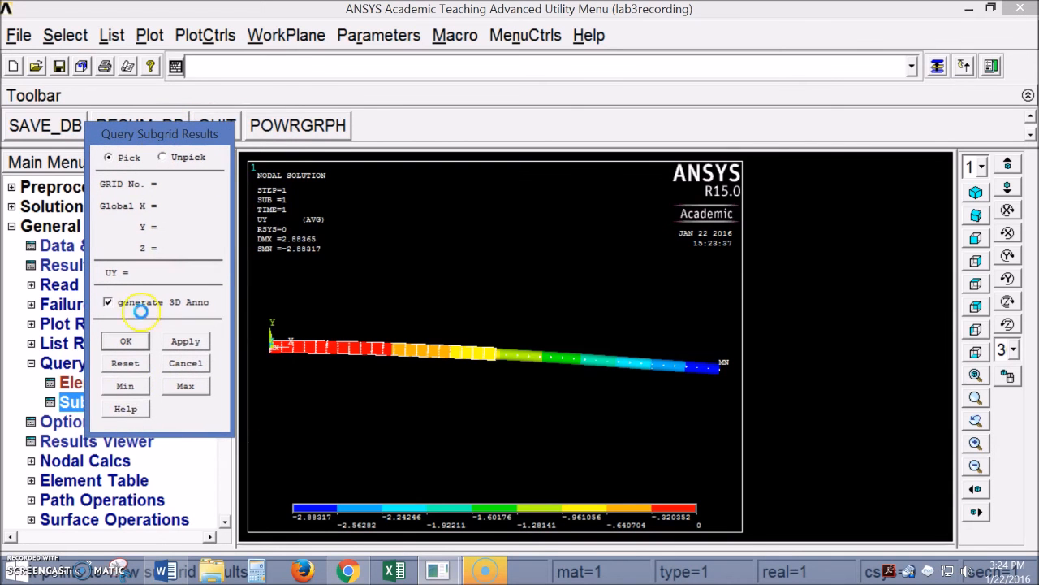
pyautogui.click(130, 387)
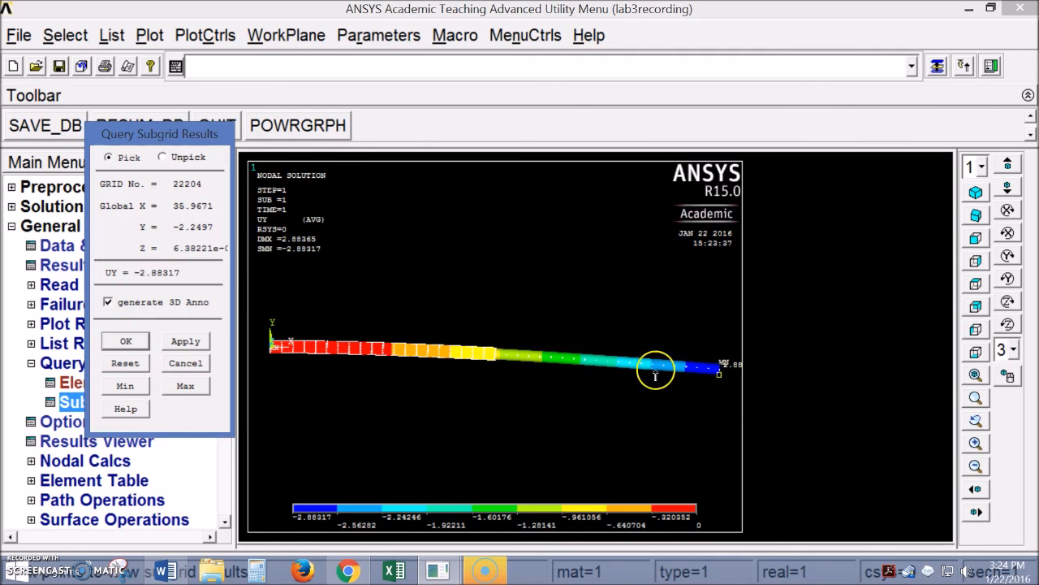
pyautogui.click(126, 341)
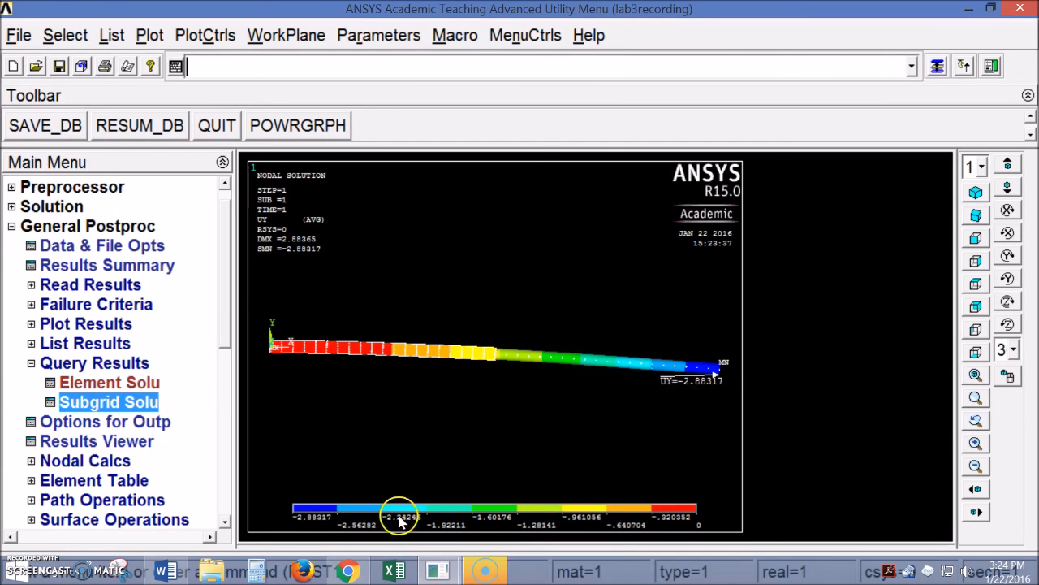
pyautogui.click(166, 571)
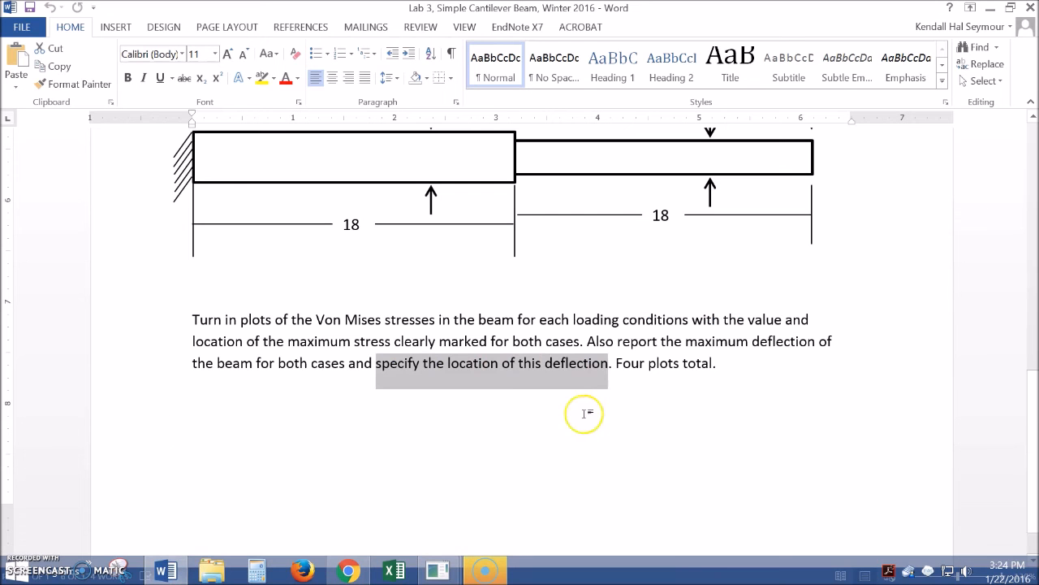
pyautogui.click(384, 370)
pyautogui.moveTo(442, 571)
pyautogui.click(512, 491)
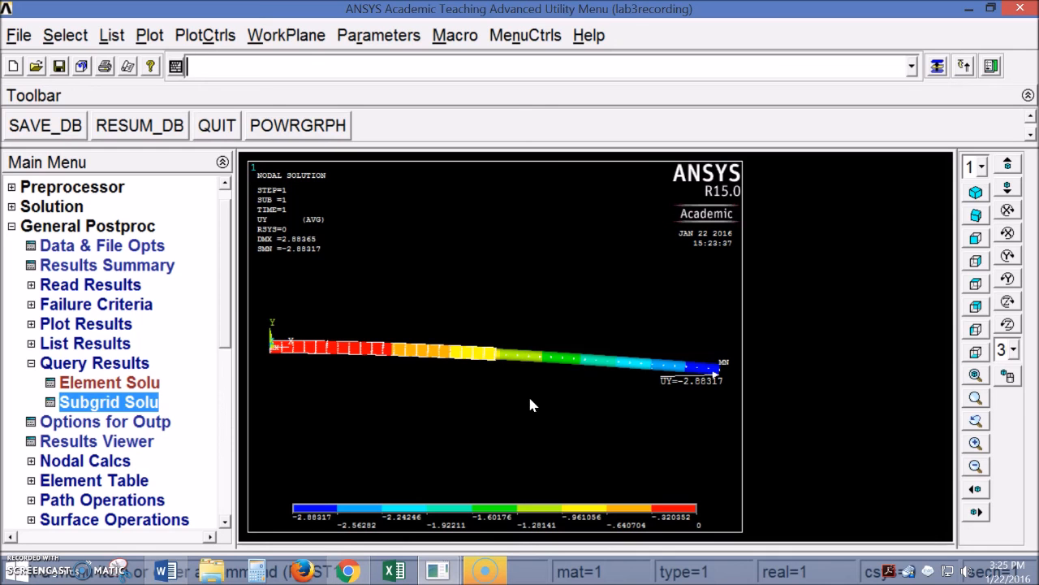
# Rotate the annotated beam into an angled 3-D view
pyautogui.scroll(1, 231, 300)
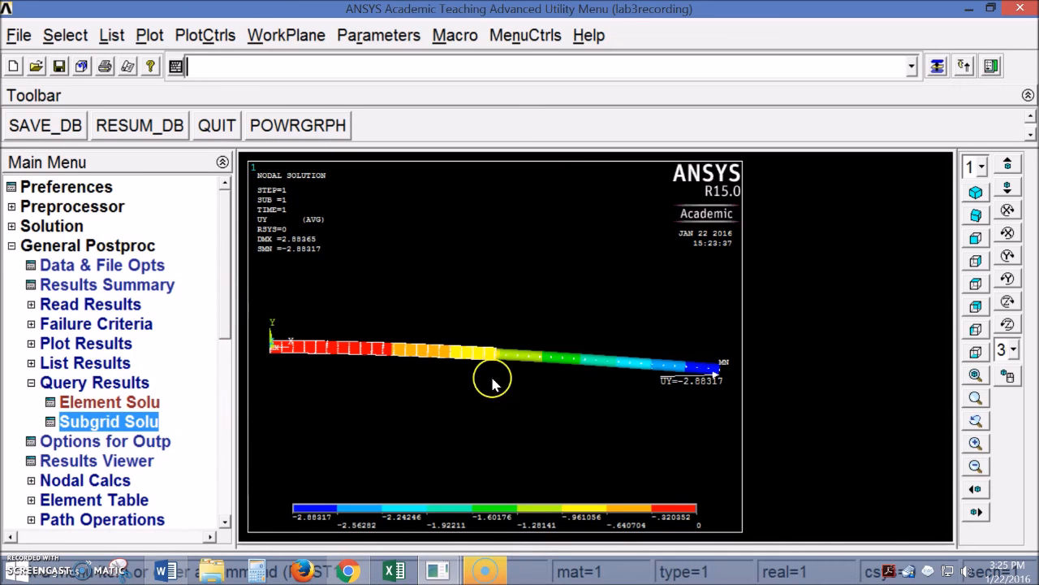
pyautogui.keyDown('ctrl'); pyautogui.moveTo(492, 377); pyautogui.dragTo(453, 427, button='right'); pyautogui.keyUp('ctrl')
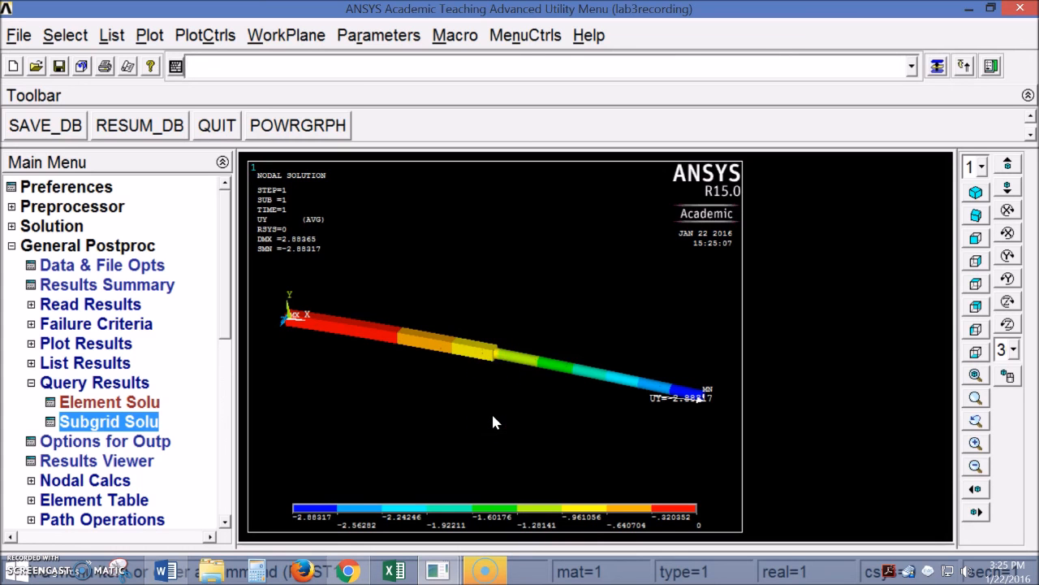
pyautogui.click(498, 355)
# Collapse Query Results and General Postproc in the Main Menu
pyautogui.click(31, 382)
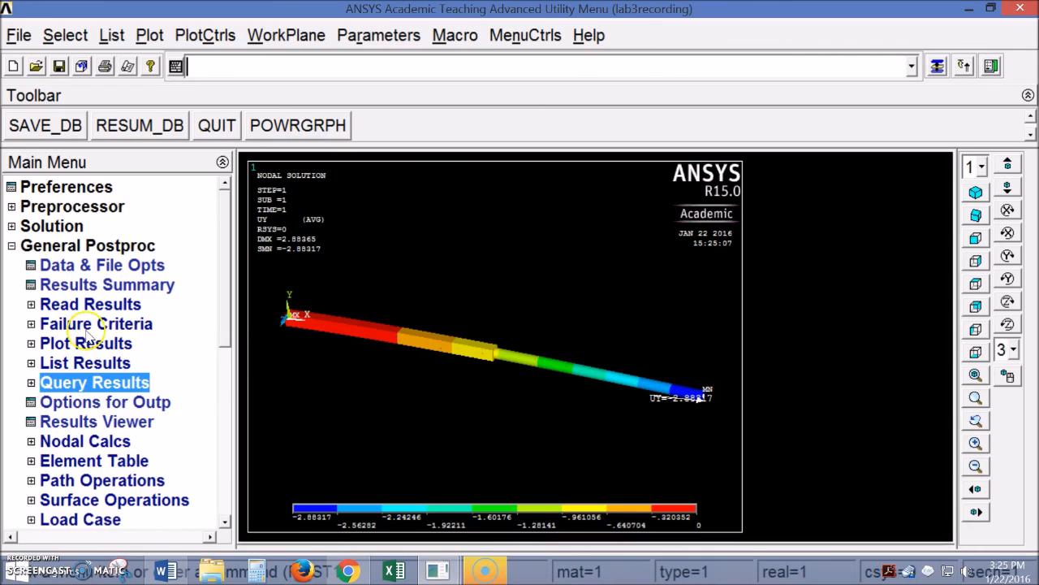
pyautogui.scroll(-2, 225, 280)
pyautogui.scroll(2, 225, 298)
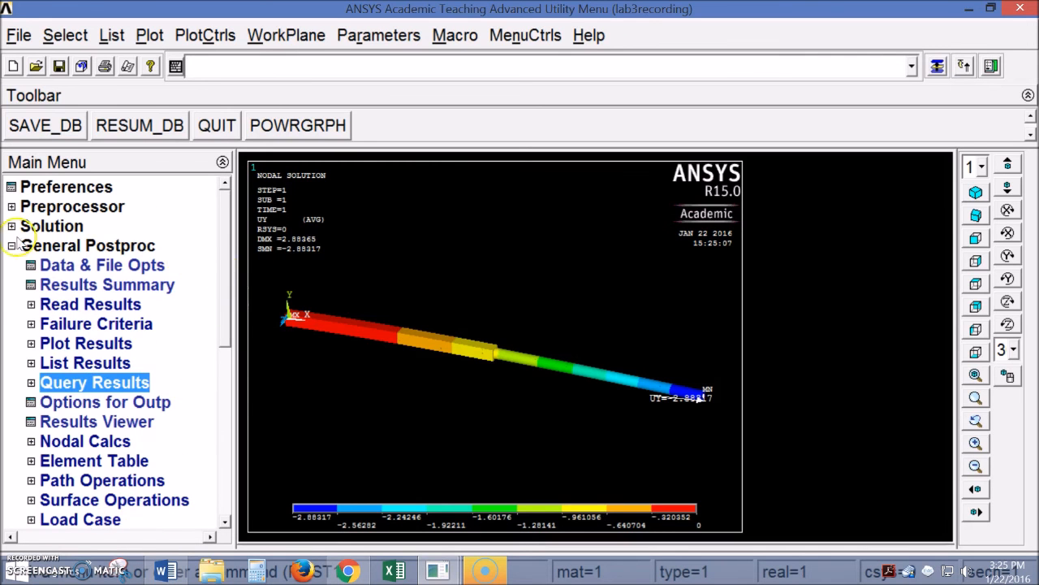
pyautogui.click(12, 245)
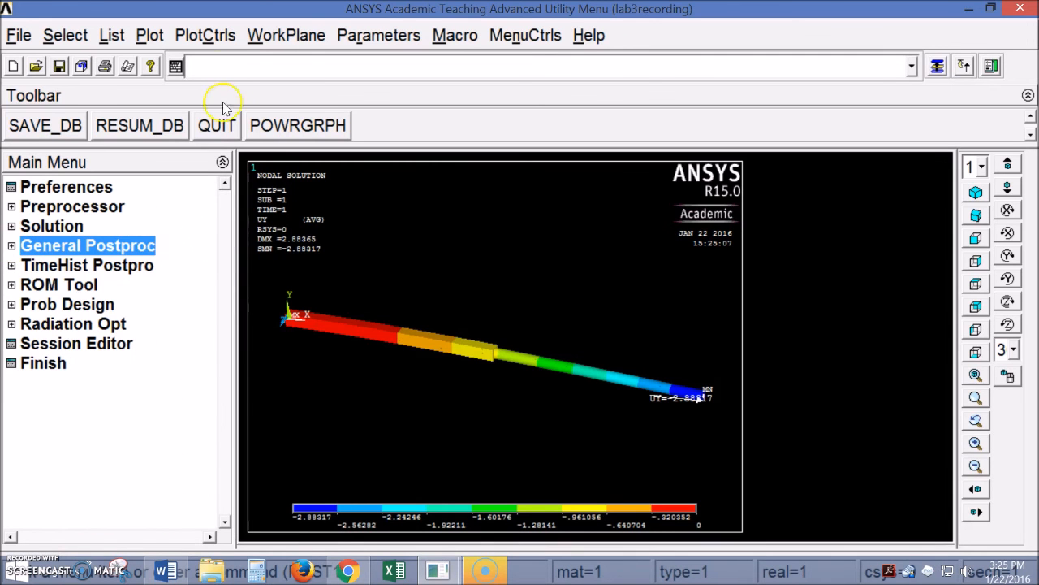
# Create a best-quality UY image with Coarse tessellation, no background, and Replot
pyautogui.click(207, 39)
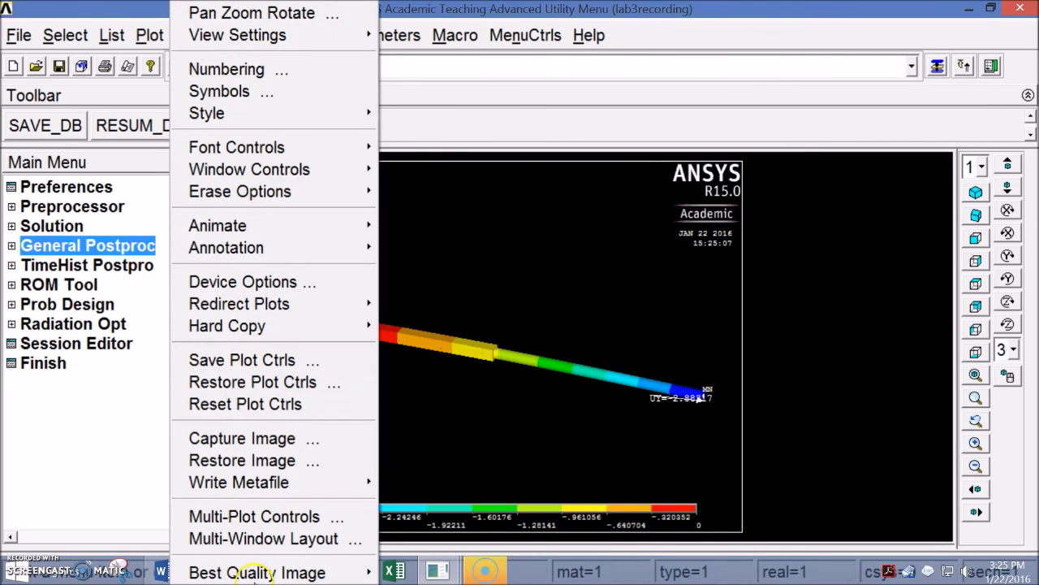
pyautogui.moveTo(349, 572)
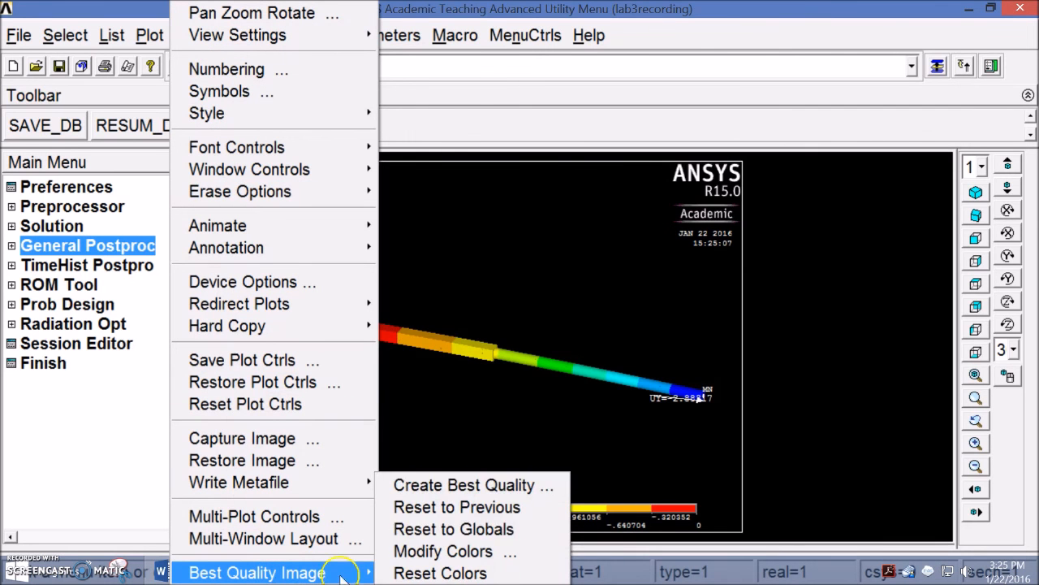
pyautogui.click(449, 487)
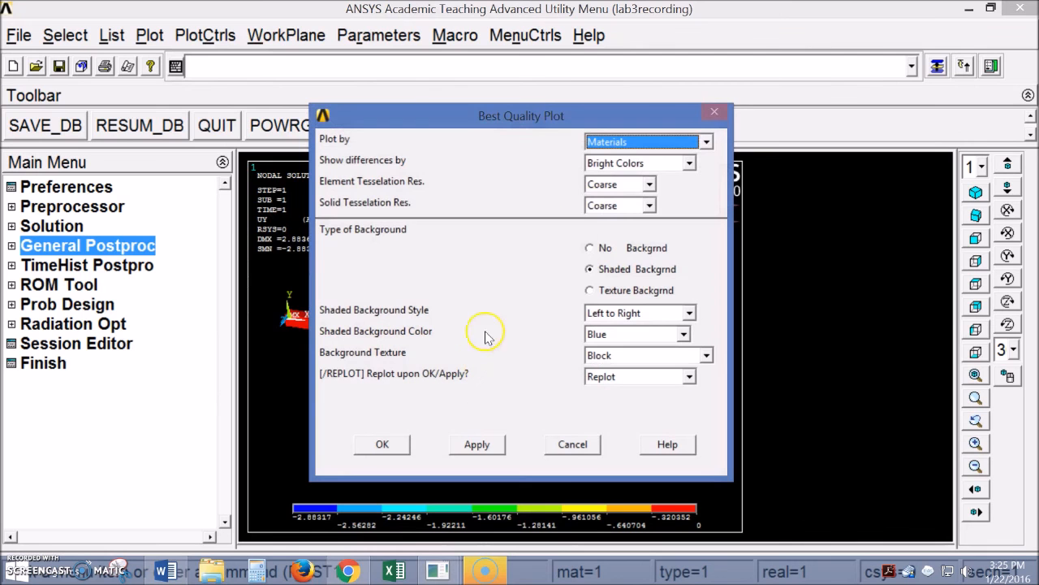
pyautogui.moveTo(541, 112); pyautogui.dragTo(511, 110)
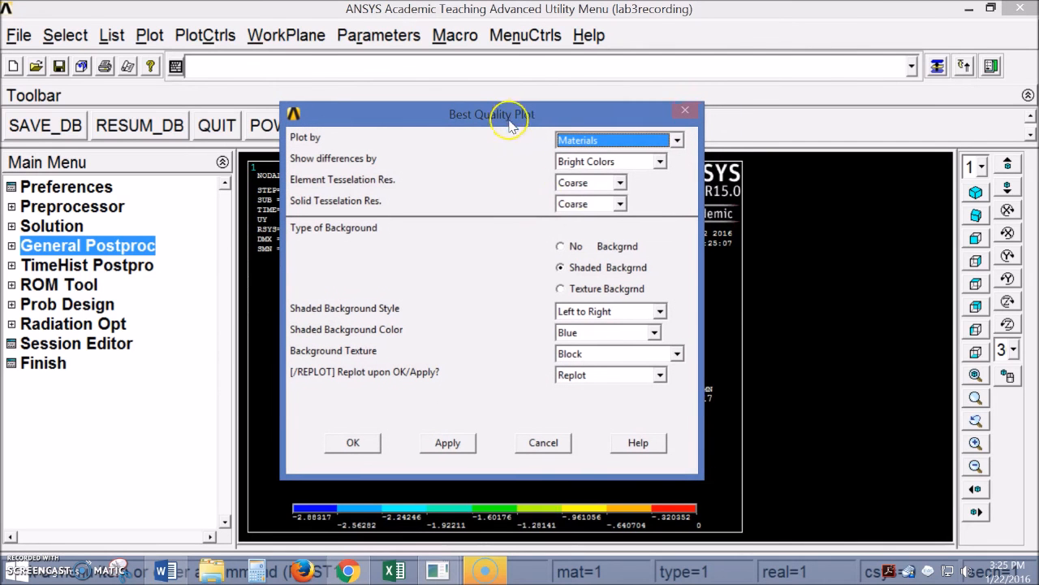
pyautogui.click(619, 183)
pyautogui.click(578, 197)
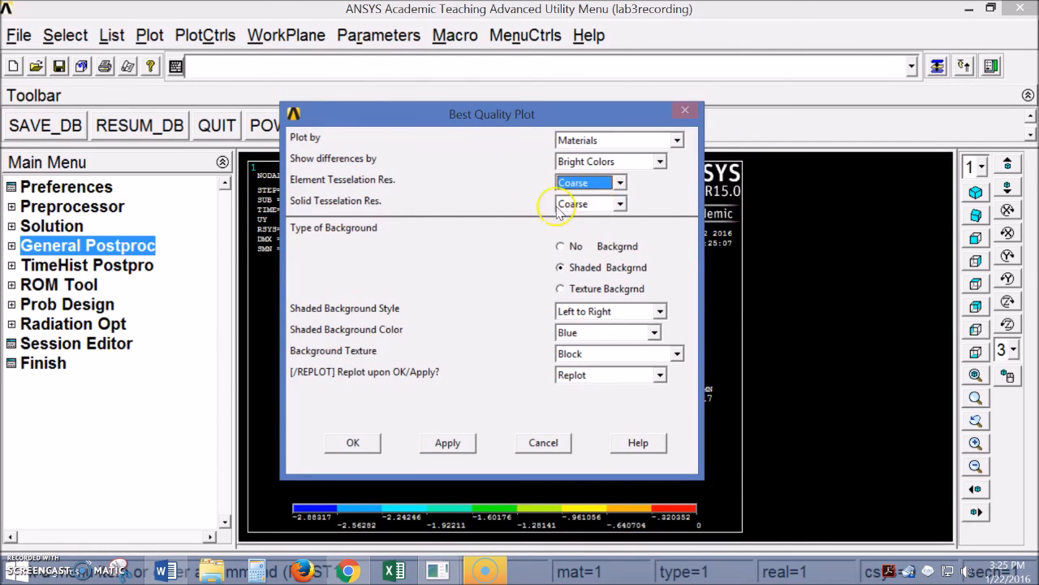
pyautogui.click(561, 248)
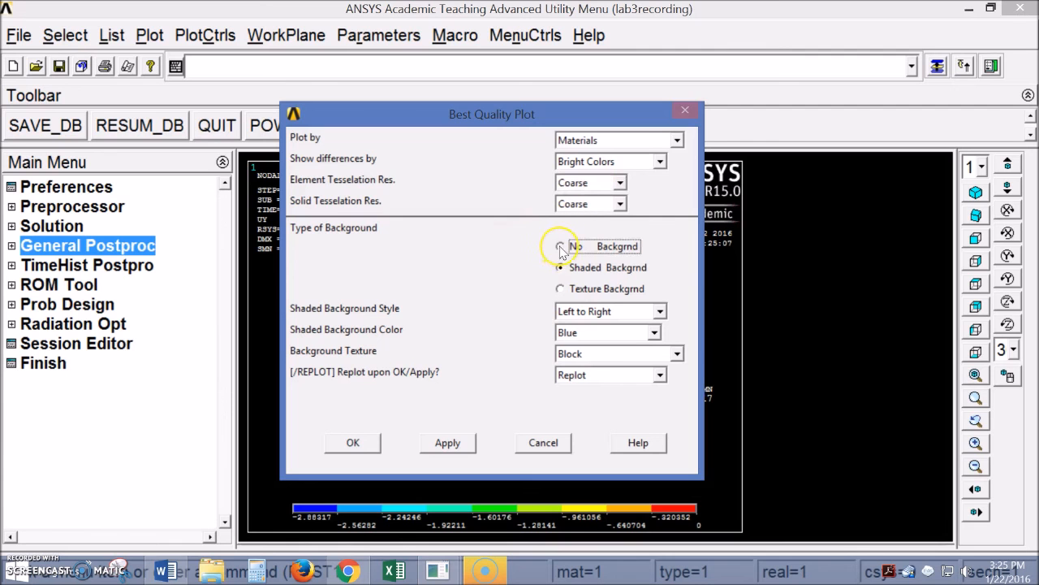
pyautogui.click(566, 374)
pyautogui.click(597, 405)
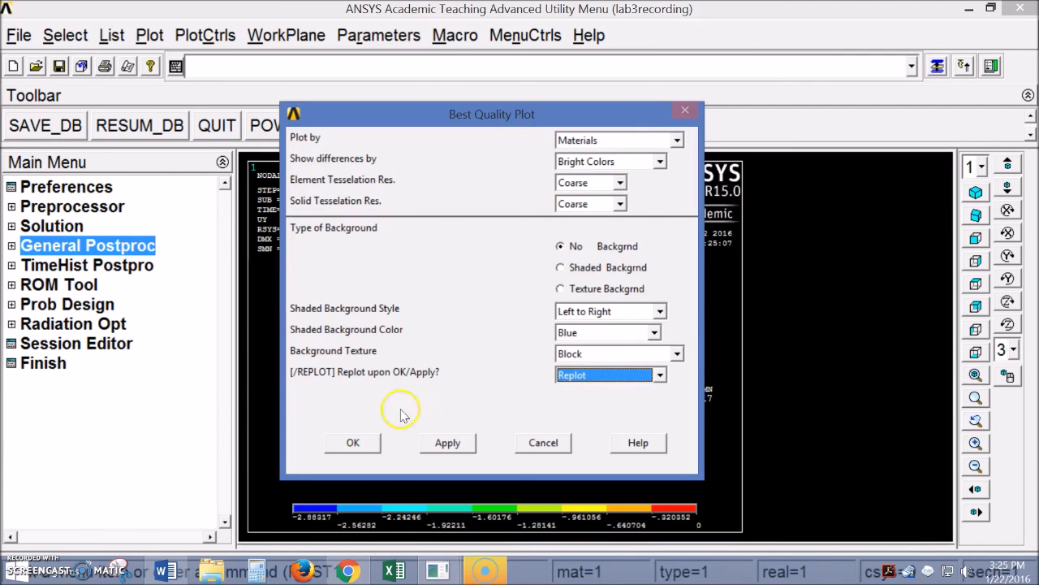
pyautogui.click(353, 443)
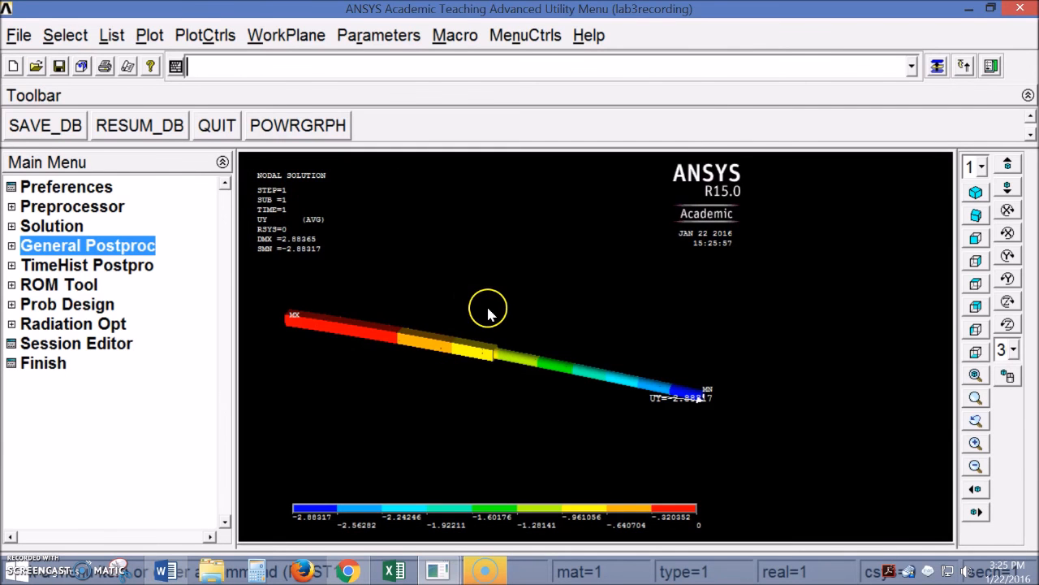